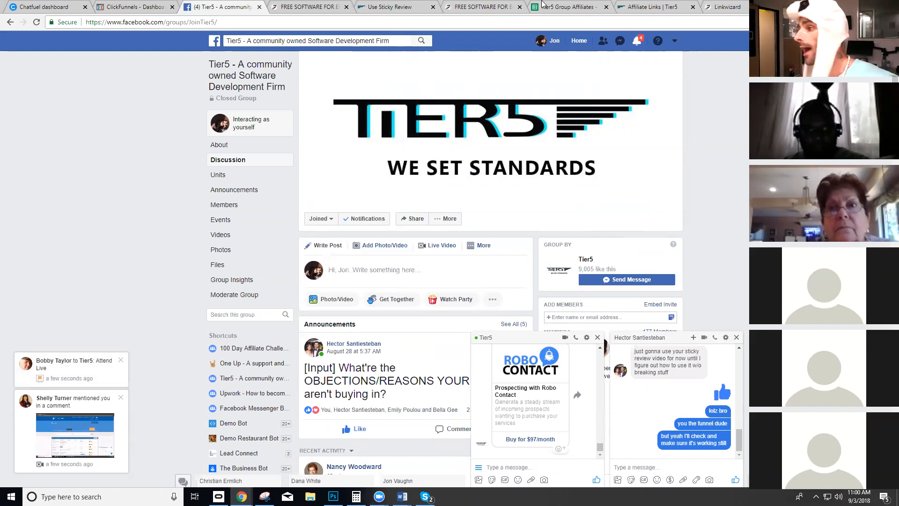
# - Switch from the Facebook group to the 'FREE SOFTWARE FOR E...' Social Proof opt-in tab
pyautogui.click(300, 7)
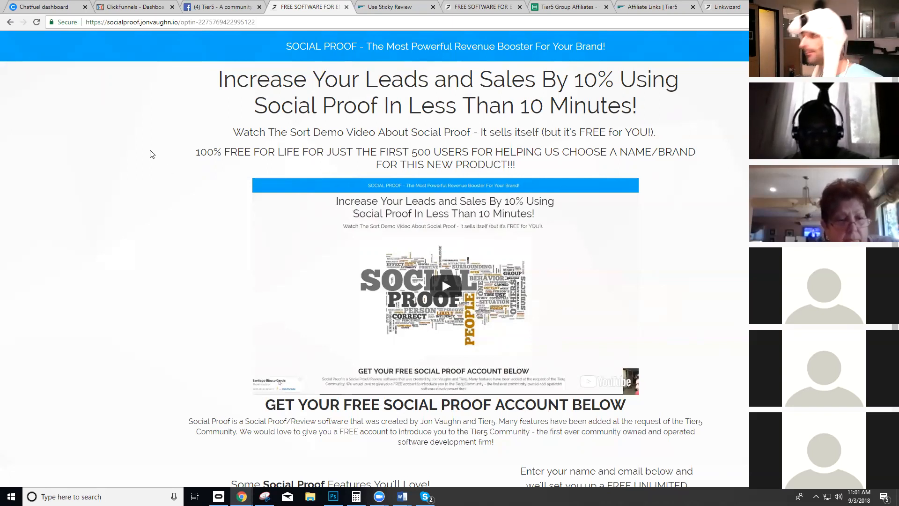
# - Submit the 'Get My Free Account' form with the prefilled name and email
pyautogui.scroll(-4, 283, 98)
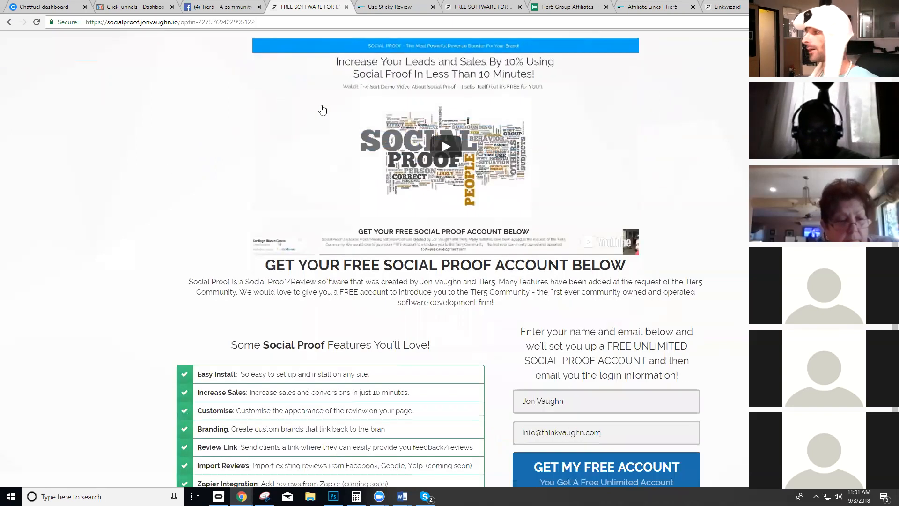
pyautogui.scroll(5, 483, 221)
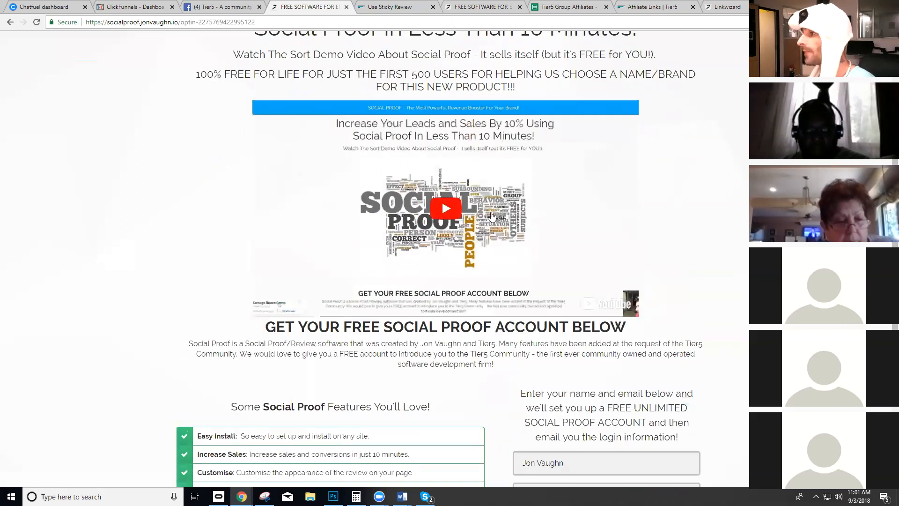
pyautogui.scroll(-6, 612, 399)
pyautogui.click(611, 399)
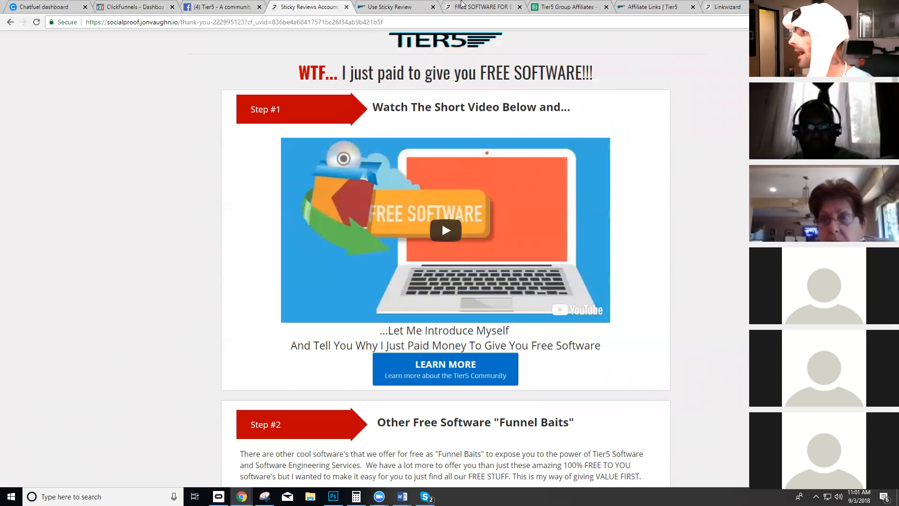
# - Bring Yahoo Mail into the window, refresh the inbox and open the new login email
pyautogui.click(398, 7)
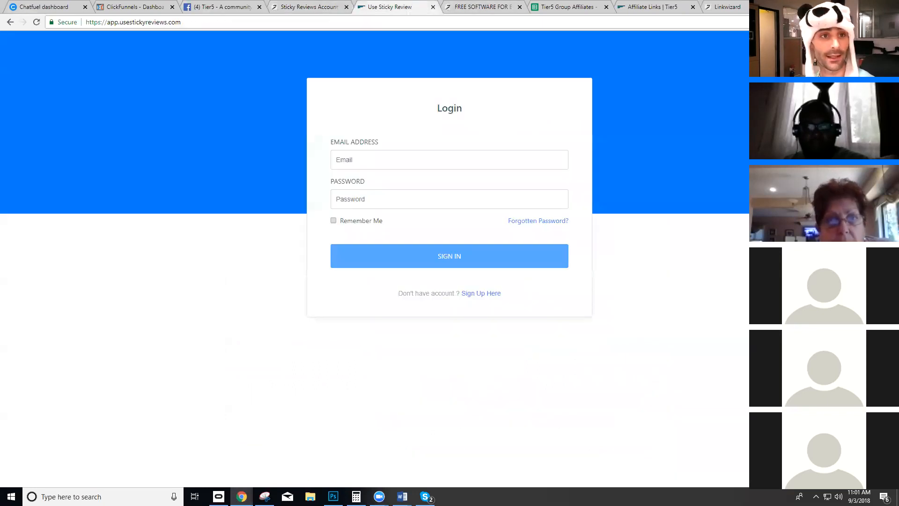
pyautogui.moveTo(244, 4); pyautogui.dragTo(121, 6)
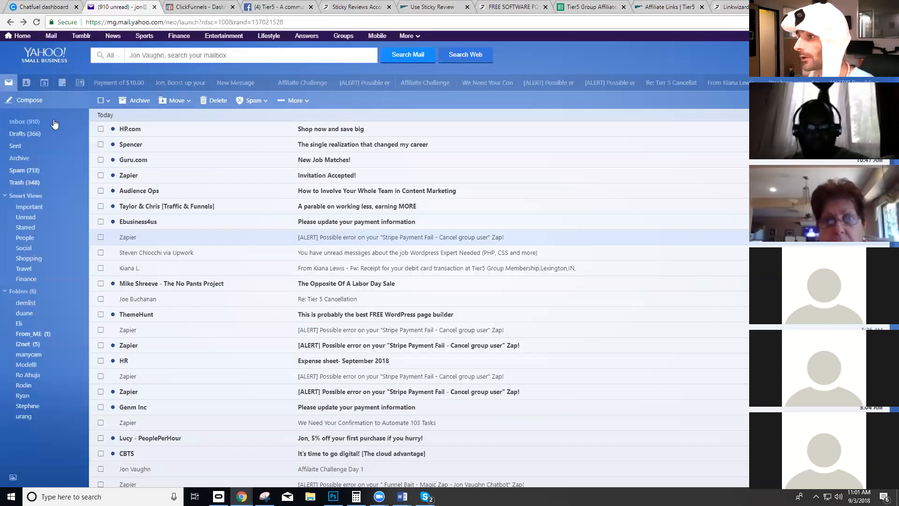
pyautogui.click(25, 124)
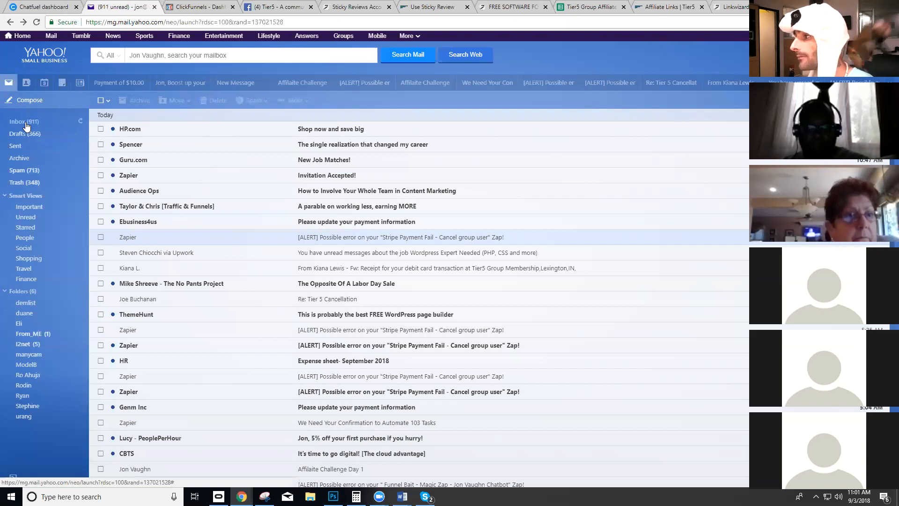
pyautogui.click(349, 132)
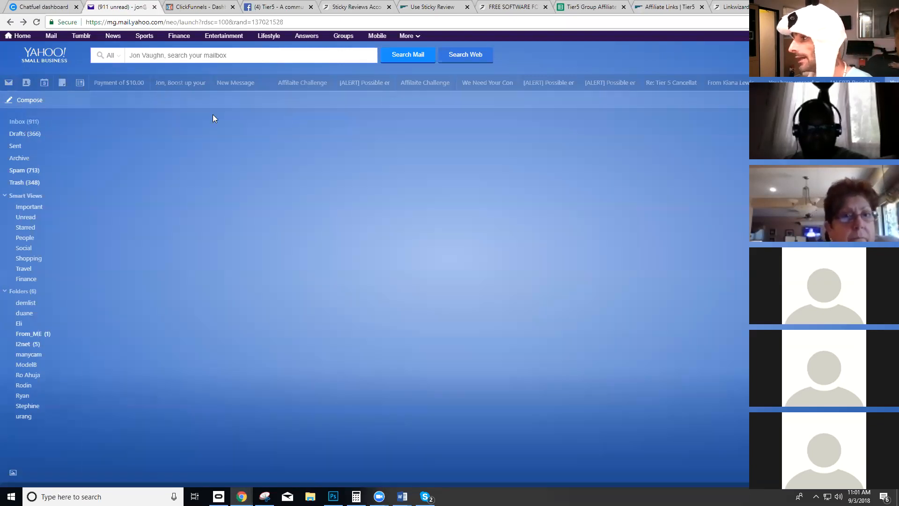
# - Open the emailed Sticky Reviews login address and select the username from the email
pyautogui.click(209, 209)
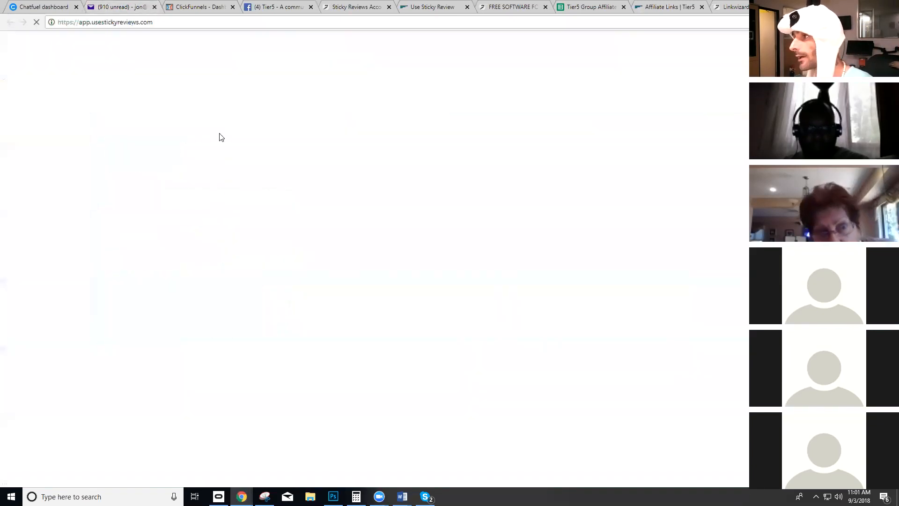
pyautogui.click(113, 5)
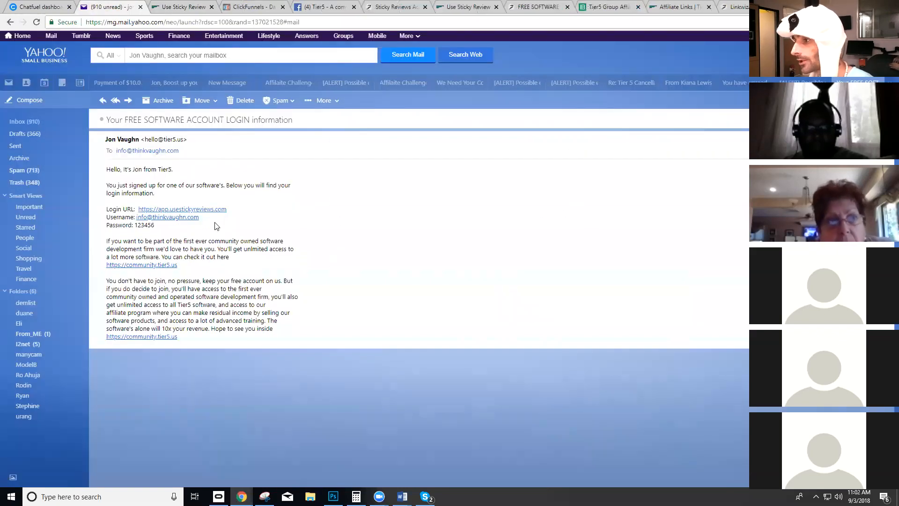
pyautogui.moveTo(200, 217); pyautogui.dragTo(138, 217)
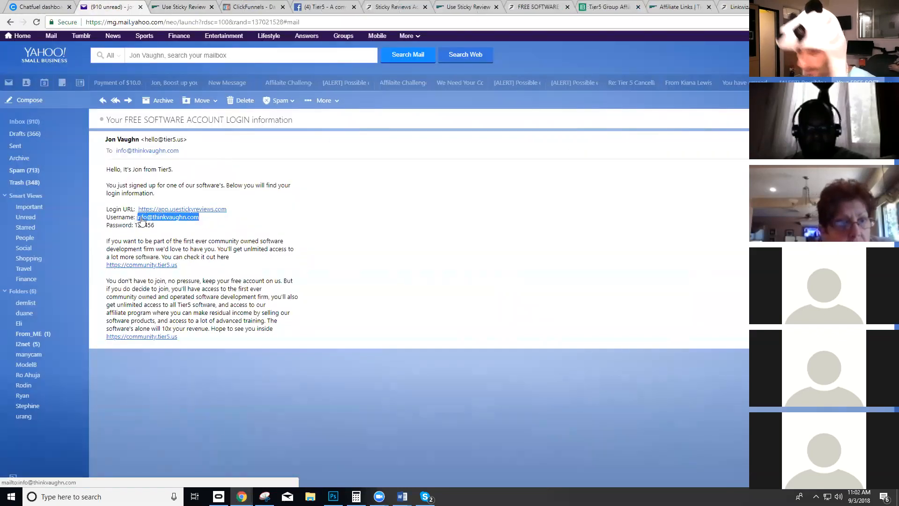
pyautogui.click(186, 5)
# - Sign in with the emailed account email and password, then open the Branding page
pyautogui.click(365, 161)
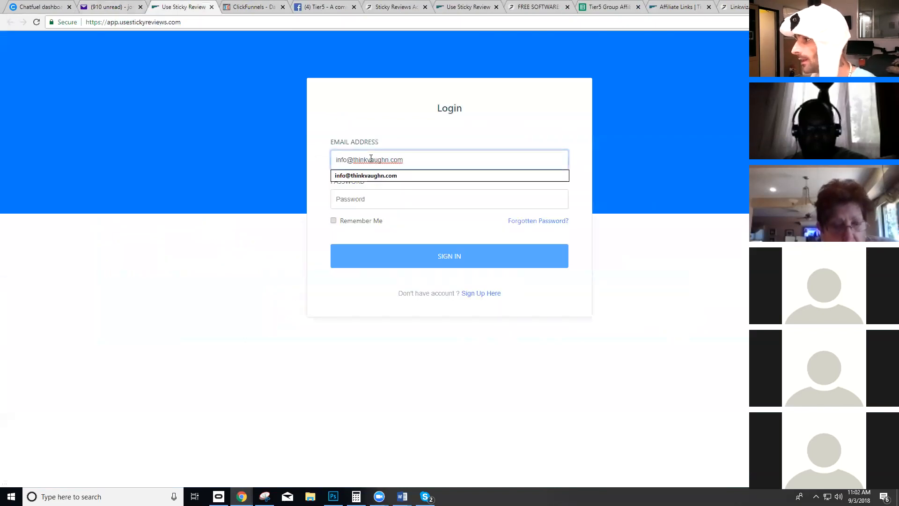
pyautogui.press('Tab')
pyautogui.write('••••••')
pyautogui.click(494, 257)
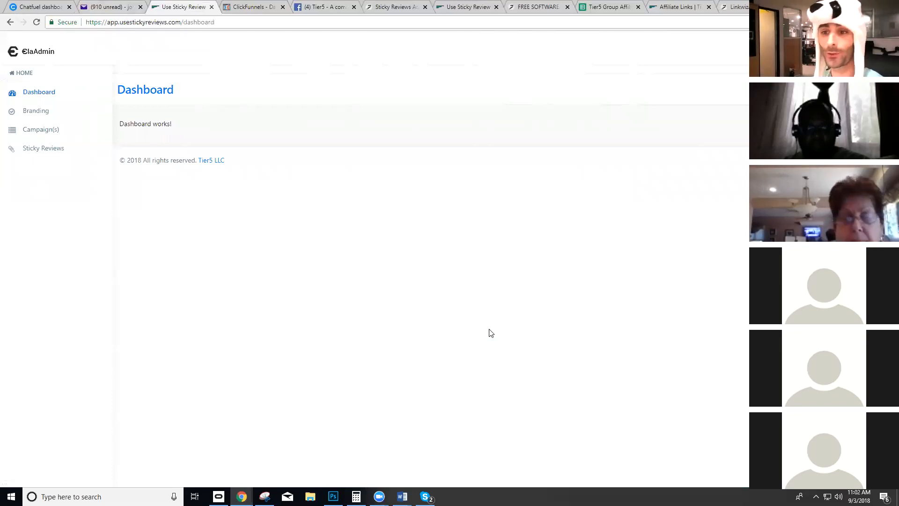
pyautogui.click(25, 111)
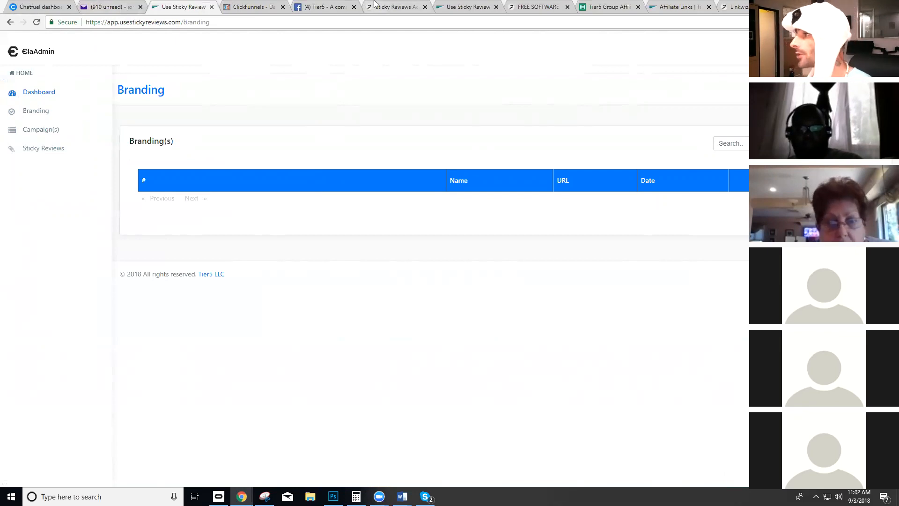
# - Follow the Link Wizard review popup's ClickFunnels link, check its address, then close it
pyautogui.click(502, 9)
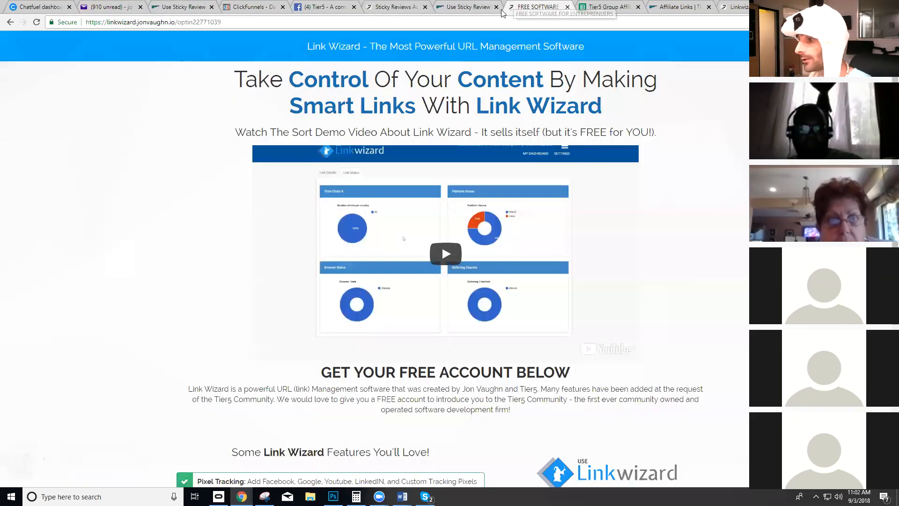
pyautogui.scroll(-3, 188, 281)
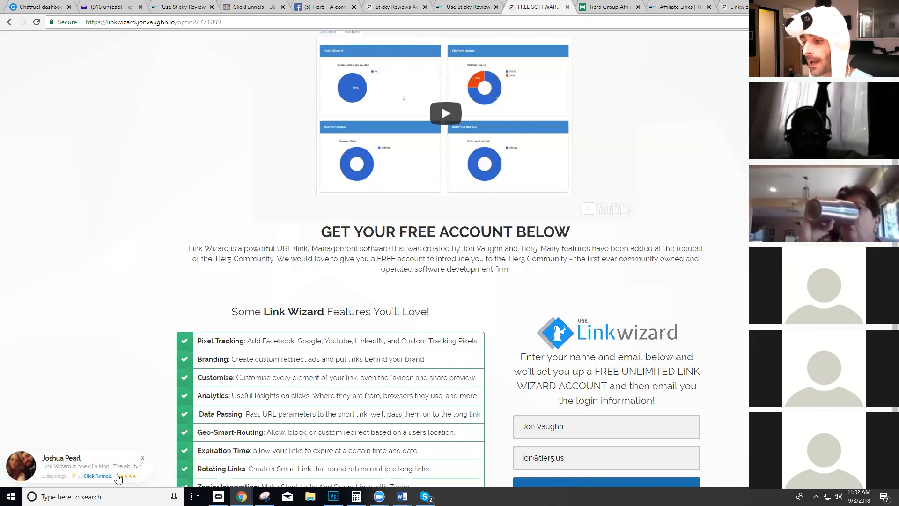
pyautogui.click(97, 477)
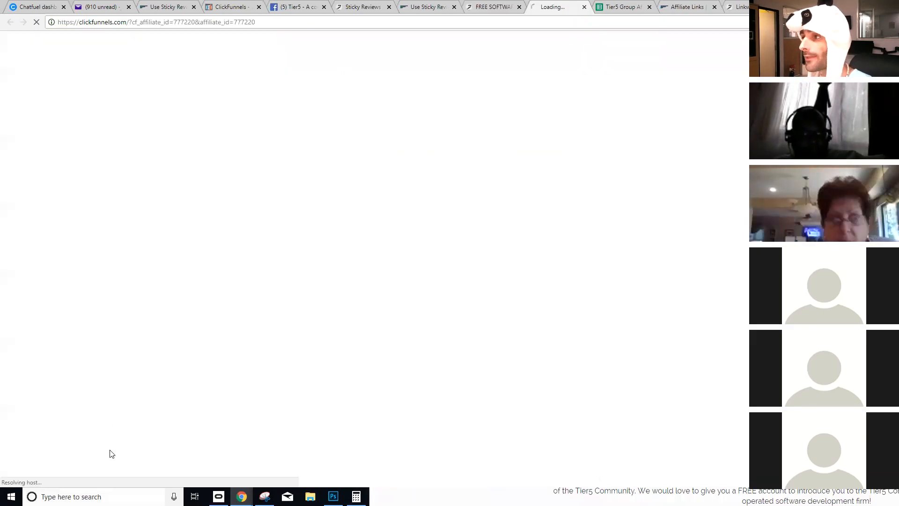
pyautogui.click(202, 22)
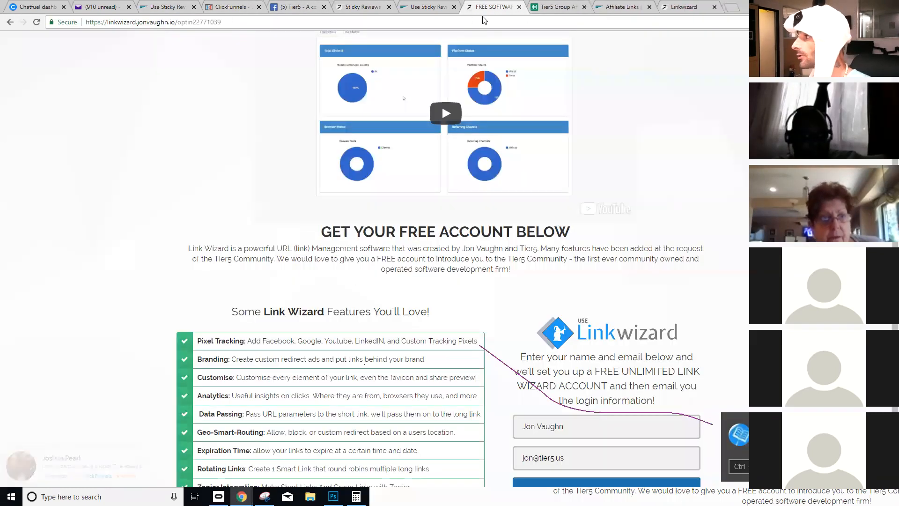
pyautogui.click(585, 7)
# - Reload the Link Wizard page's copied address in a new incognito window
pyautogui.click(167, 23)
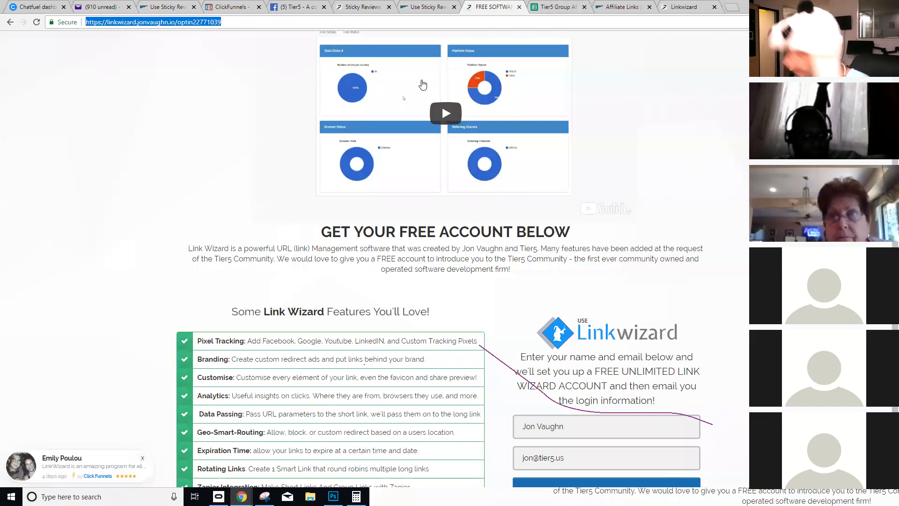
pyautogui.hotkey('ctrl', 'c')
pyautogui.hotkey('ctrl', 'shift', 'n')
pyautogui.hotkey('ctrl', 'v')
pyautogui.press('Return')
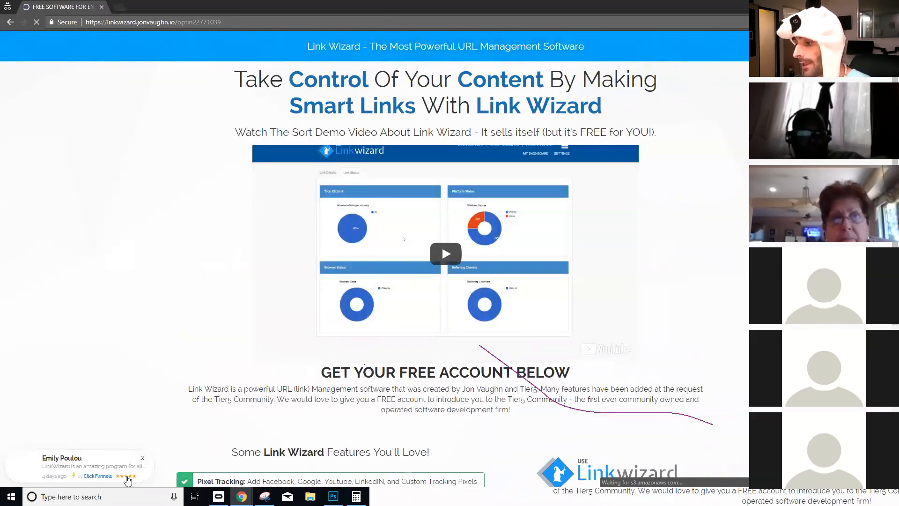
# - Check that the popup's 'by Click Funnels' link carries the affiliate URL, then close incognito
pyautogui.click(104, 476)
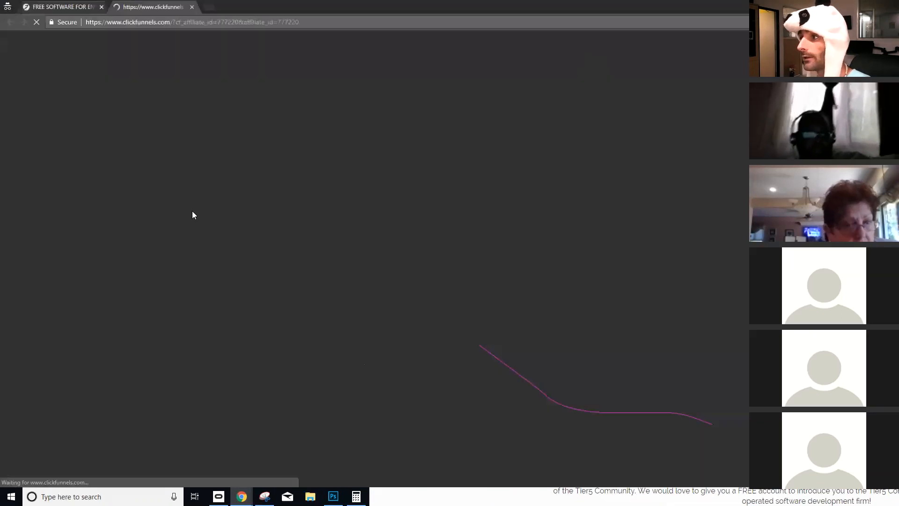
pyautogui.moveTo(172, 22); pyautogui.dragTo(300, 29)
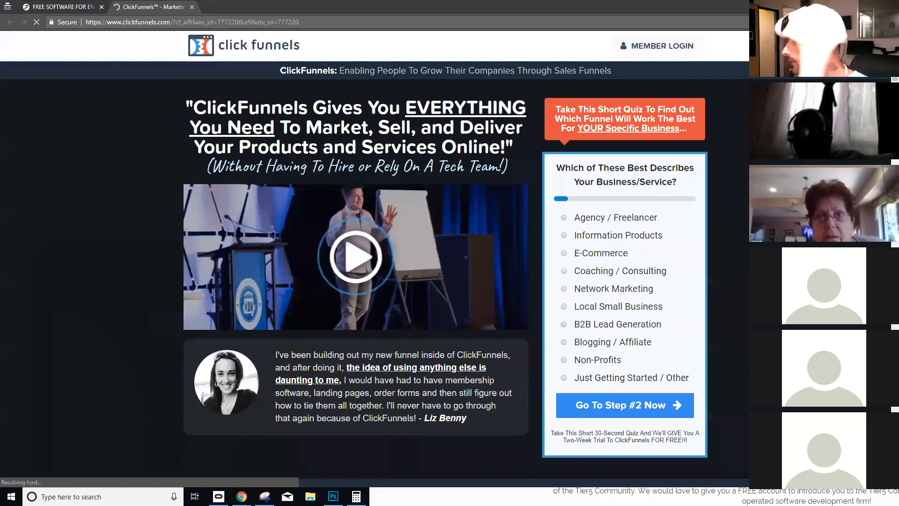
pyautogui.click(888, 5)
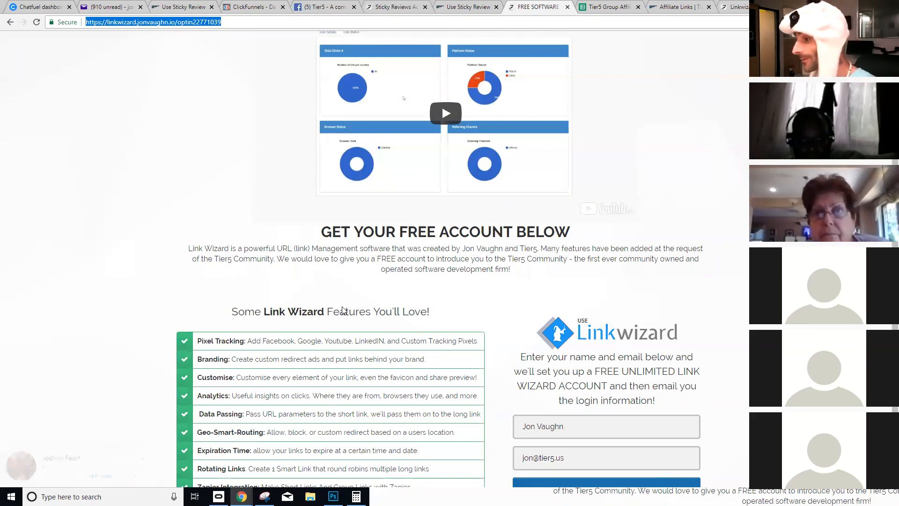
# - Scroll through the Link Wizard signup form and footer, then return to the Tier5 thank-you tab
pyautogui.scroll(-1, 75, 468)
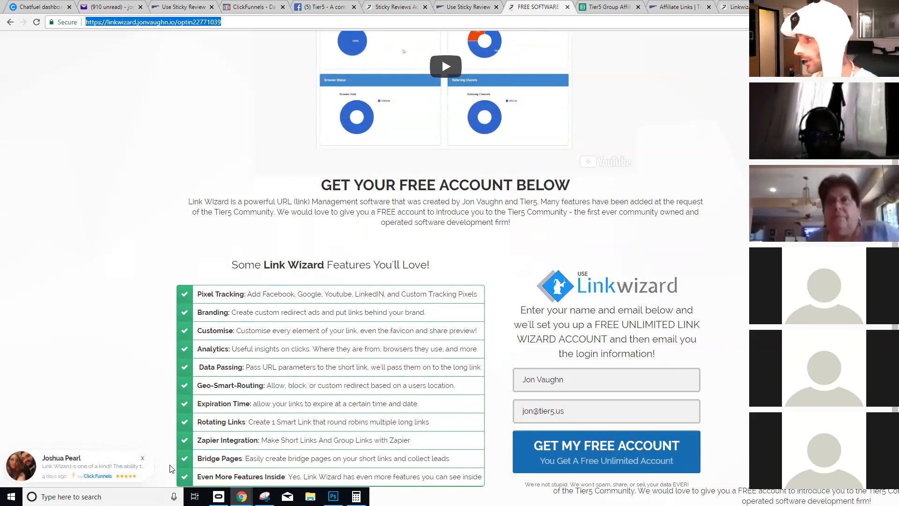
pyautogui.scroll(-2, 470, 424)
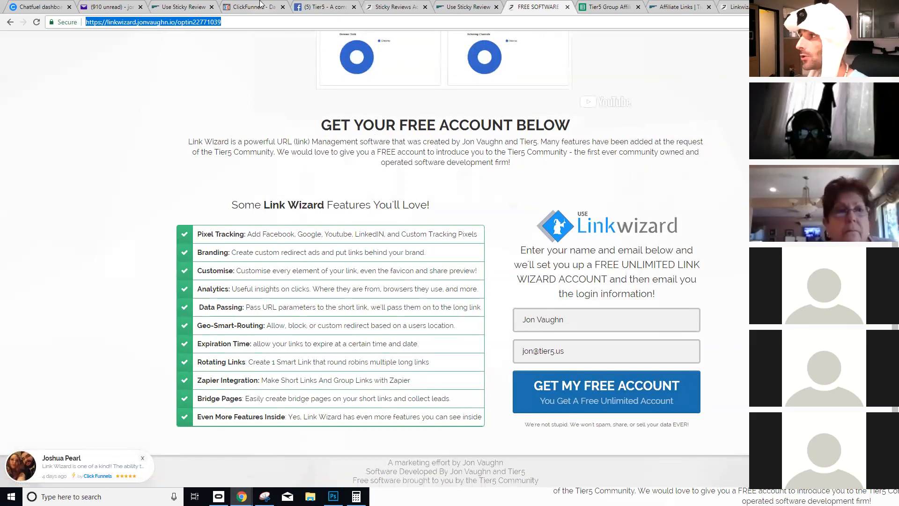
pyautogui.click(385, 6)
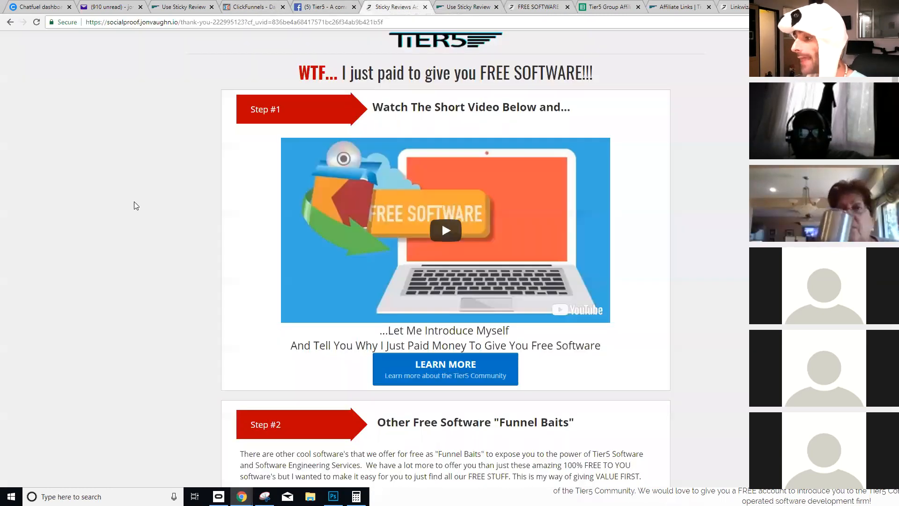
# - Enter 'Tier5' as the new brand's name on the Sticky Reviews Branding page
pyautogui.click(10, 22)
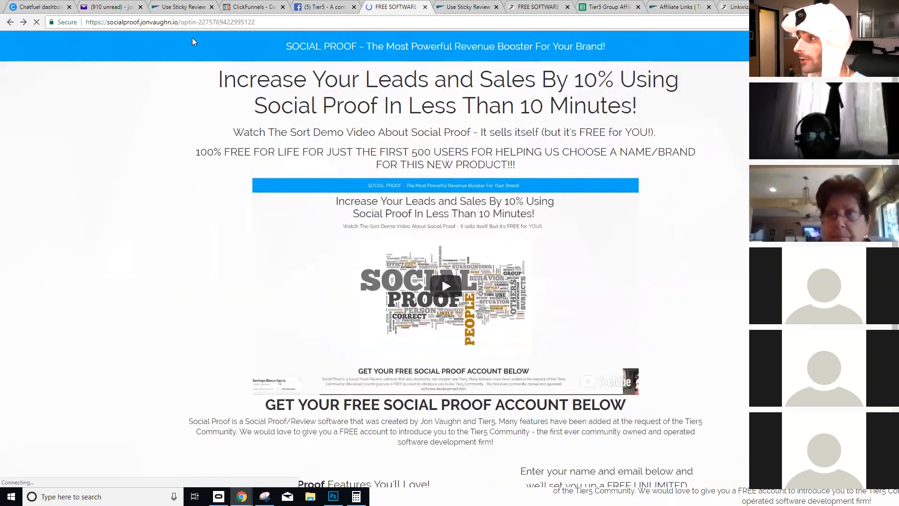
pyautogui.click(178, 6)
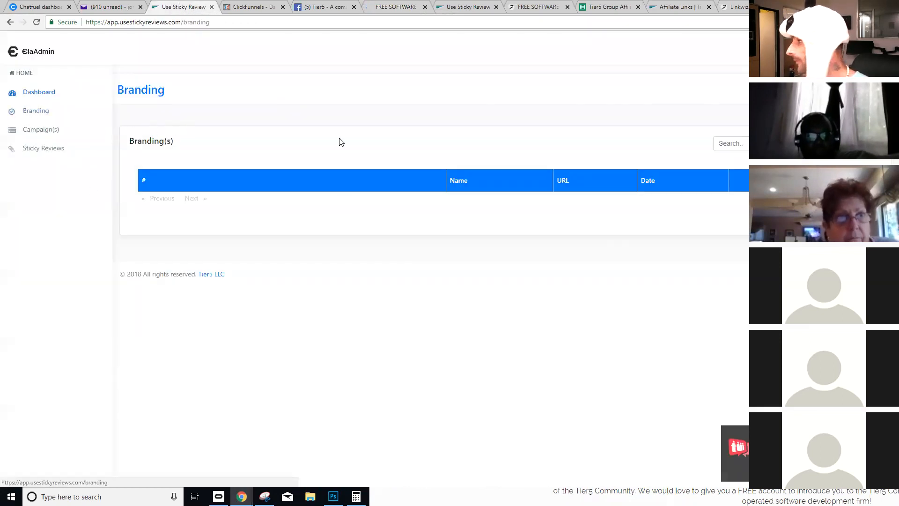
pyautogui.click(392, 183)
pyautogui.write('Tier5r')
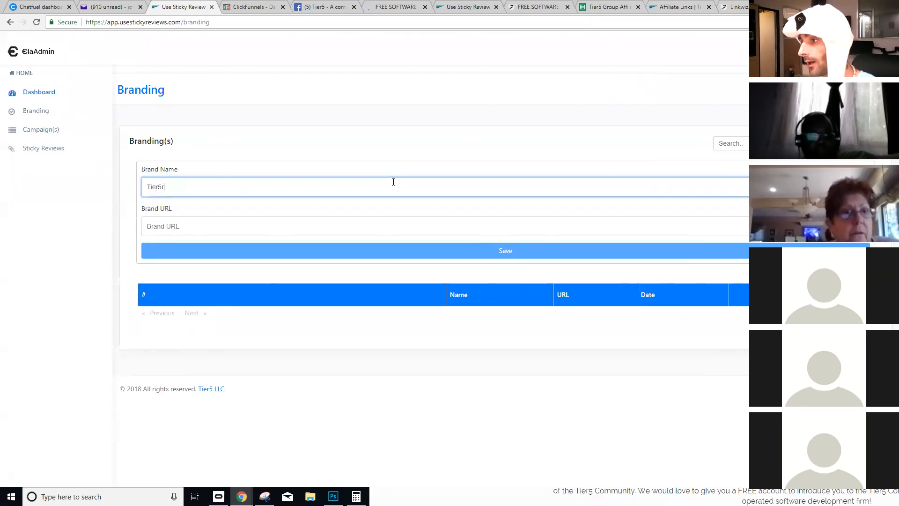
pyautogui.press('BackSpace')
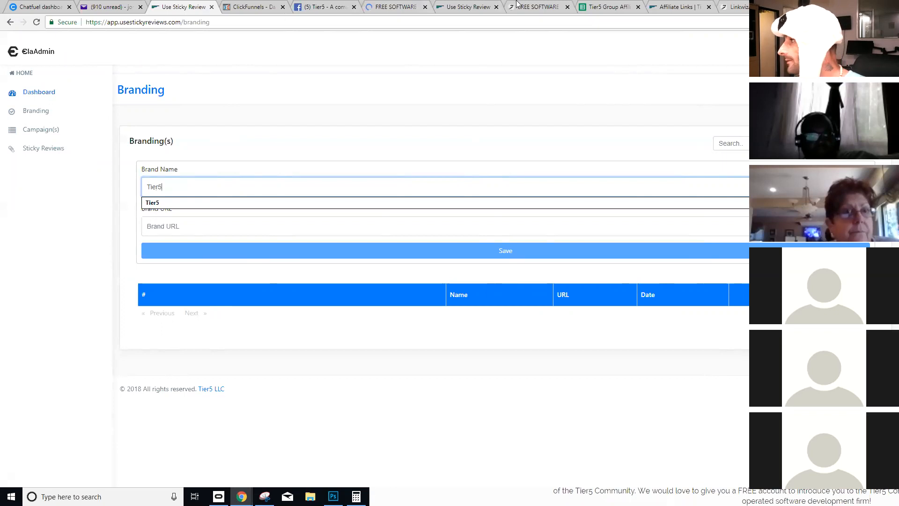
pyautogui.click(654, 4)
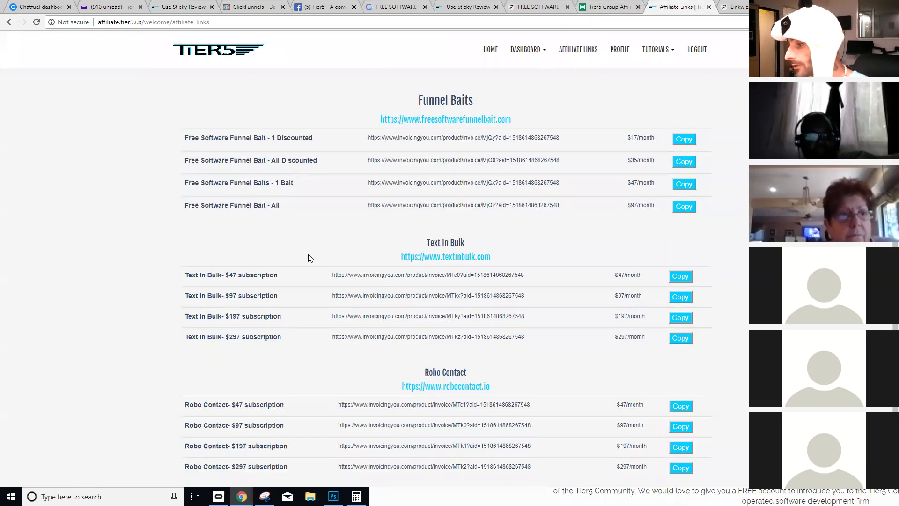
# - Copy the Tier5 Group Membership - $97 affiliate link from the Affiliate Links list
pyautogui.scroll(4, 340, 208)
pyautogui.scroll(1, 340, 207)
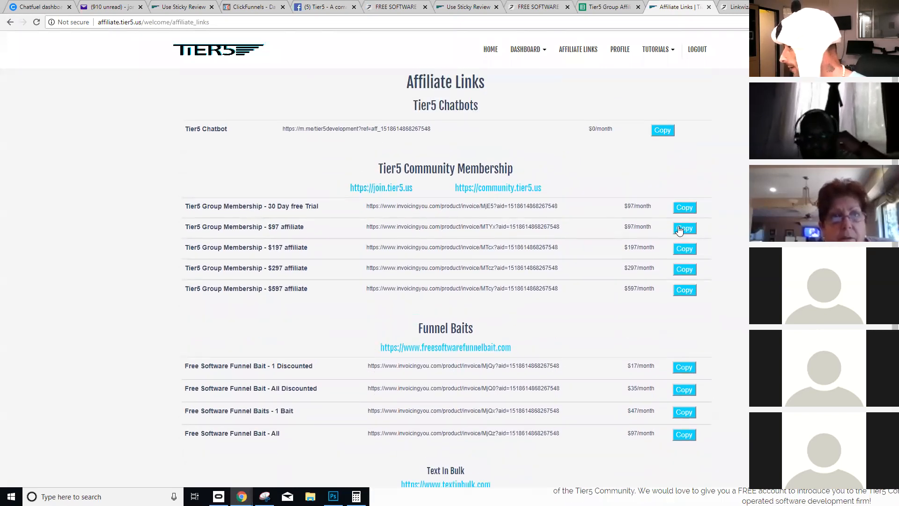
pyautogui.click(676, 229)
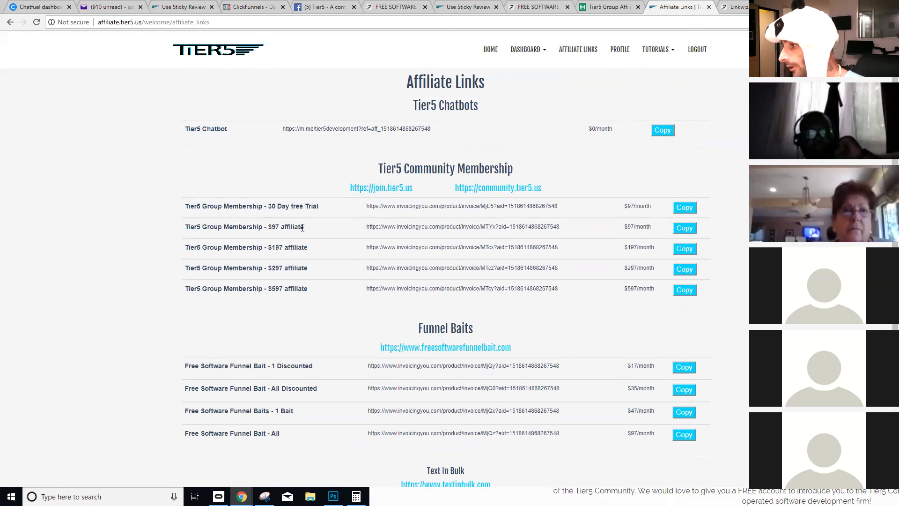
pyautogui.moveTo(300, 229); pyautogui.dragTo(279, 226)
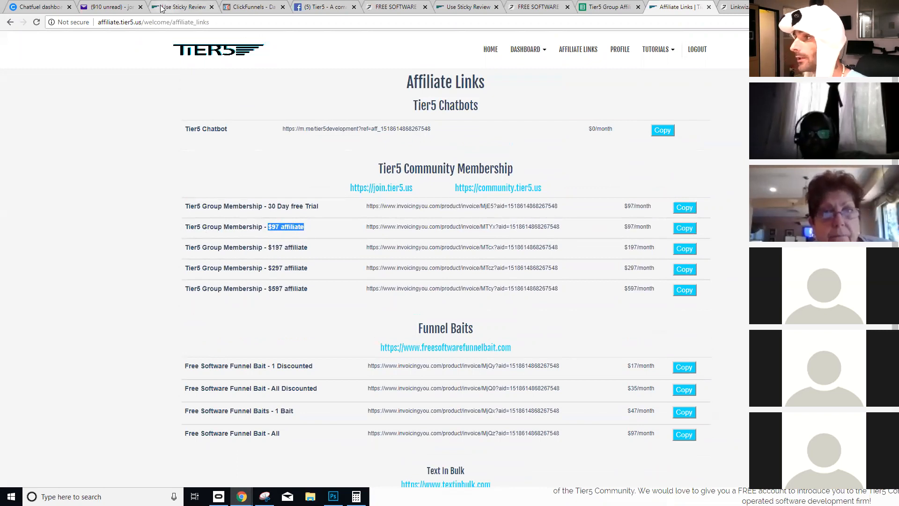
# - Paste the $97 membership affiliate link into the Tier5 brand's Brand URL field
pyautogui.click(180, 6)
pyautogui.click(214, 230)
pyautogui.hotkey('ctrl', 'v')
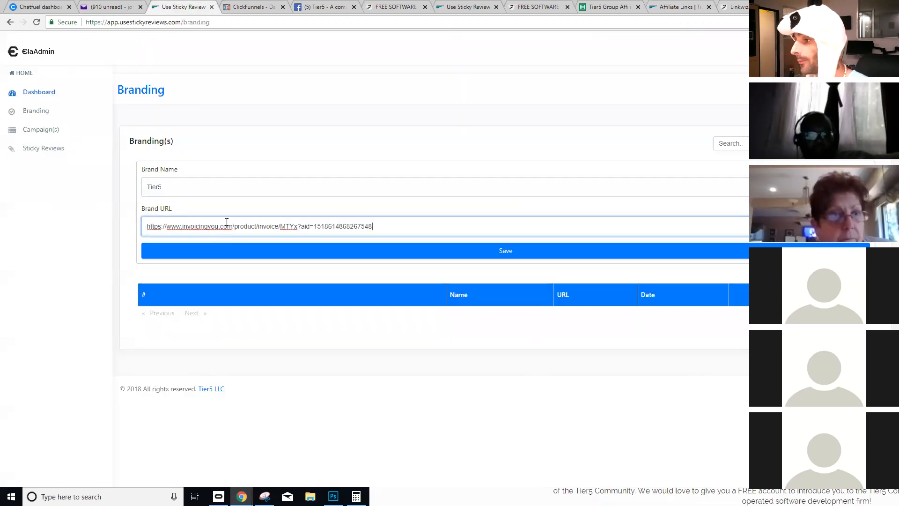
pyautogui.click(229, 208)
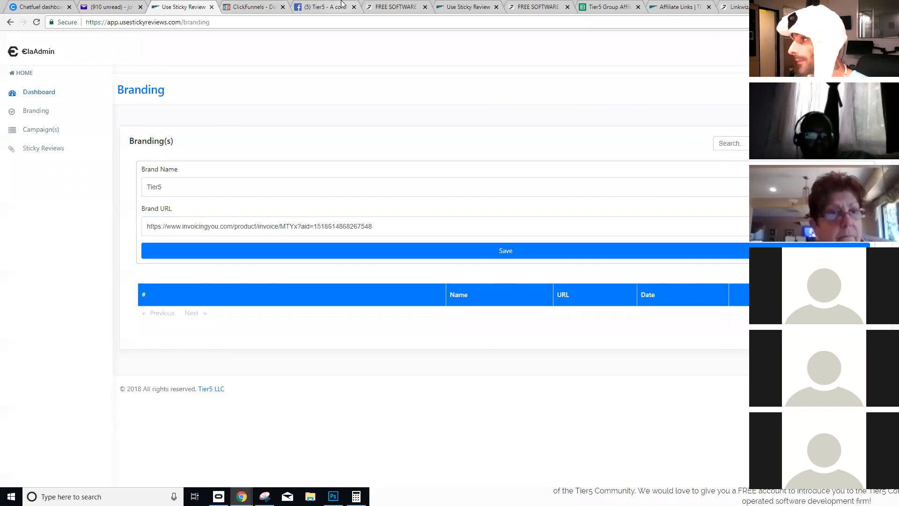
pyautogui.click(368, 5)
pyautogui.hotkey('ctrl', 'Tab')
pyautogui.hotkey('ctrl', 'Tab')
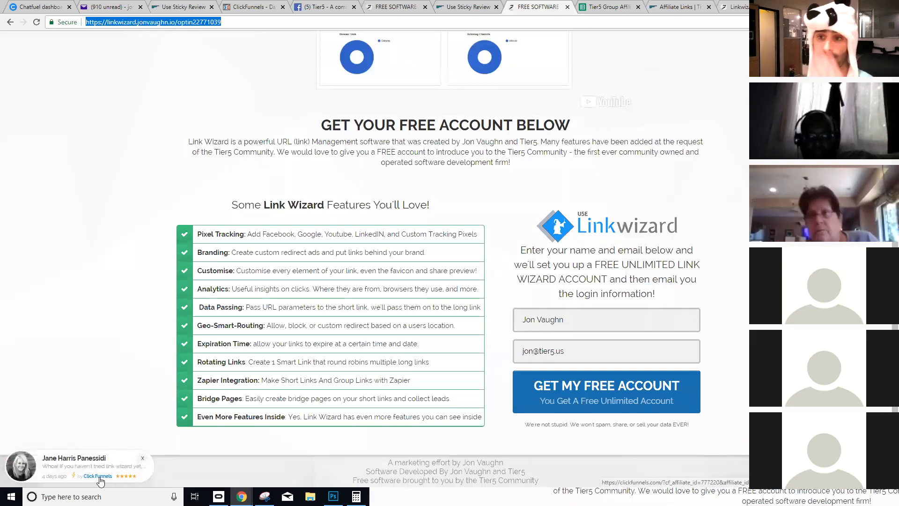
# - Save the Tier5 brand with that URL and go to the Campaign(s) page
pyautogui.click(180, 6)
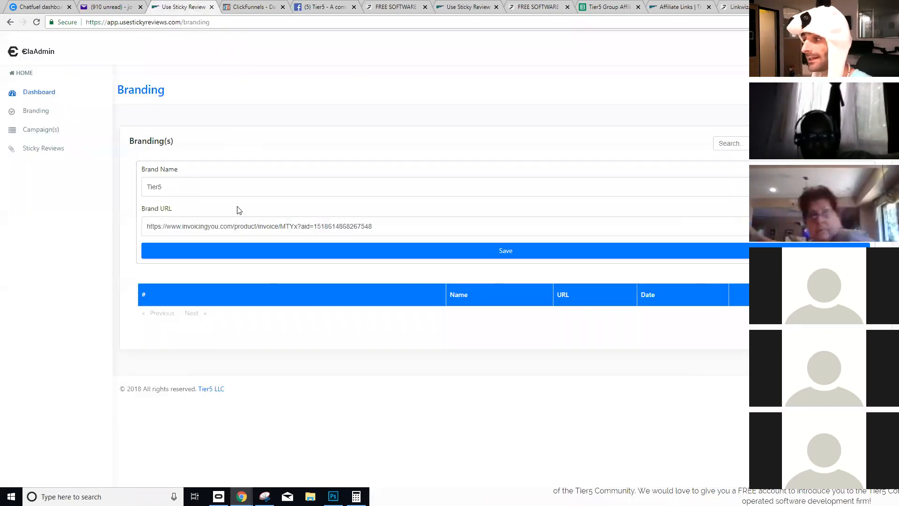
pyautogui.moveTo(403, 227); pyautogui.dragTo(131, 231)
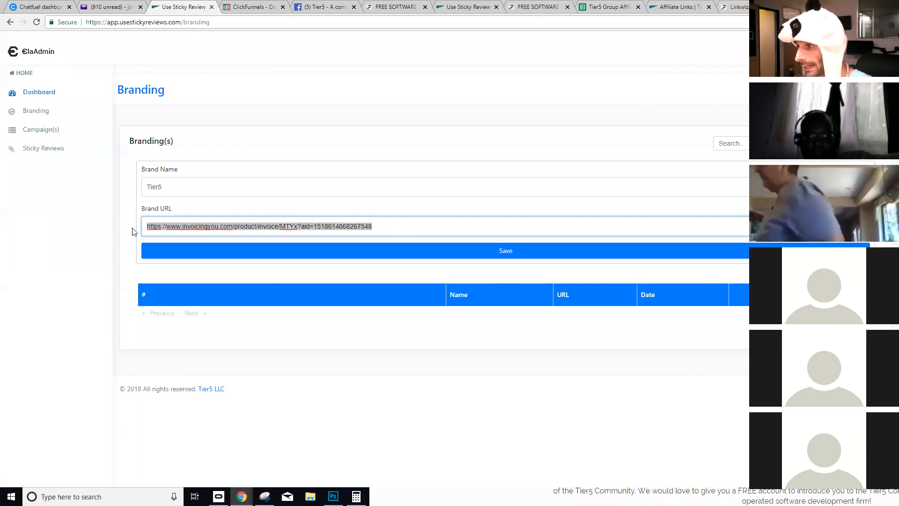
pyautogui.click(457, 251)
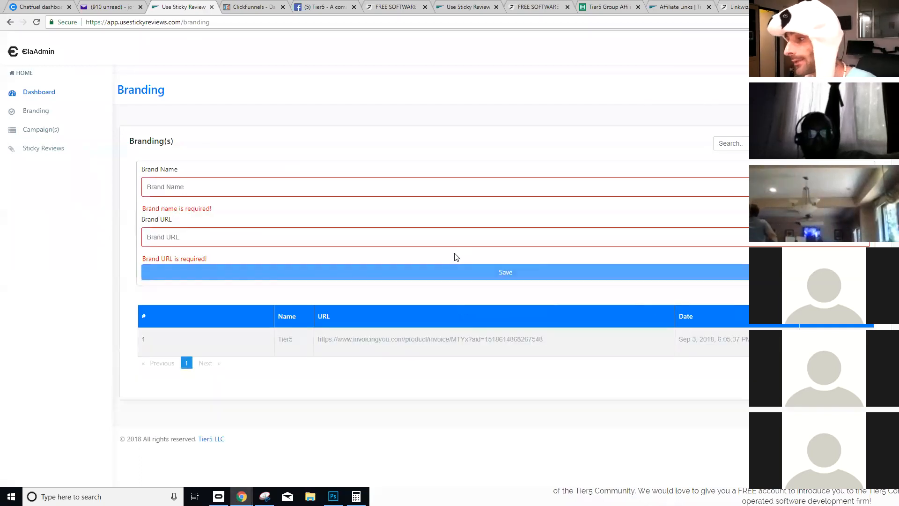
pyautogui.moveTo(375, 339); pyautogui.dragTo(548, 361)
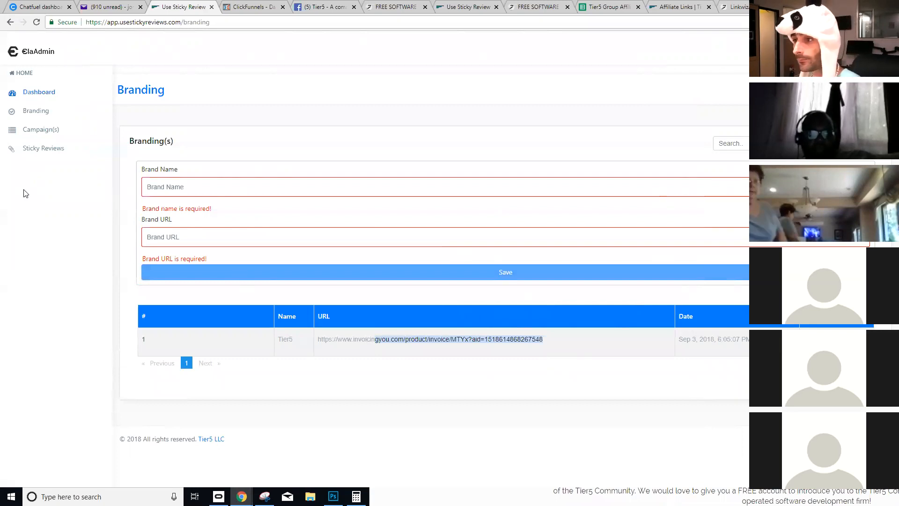
pyautogui.click(37, 131)
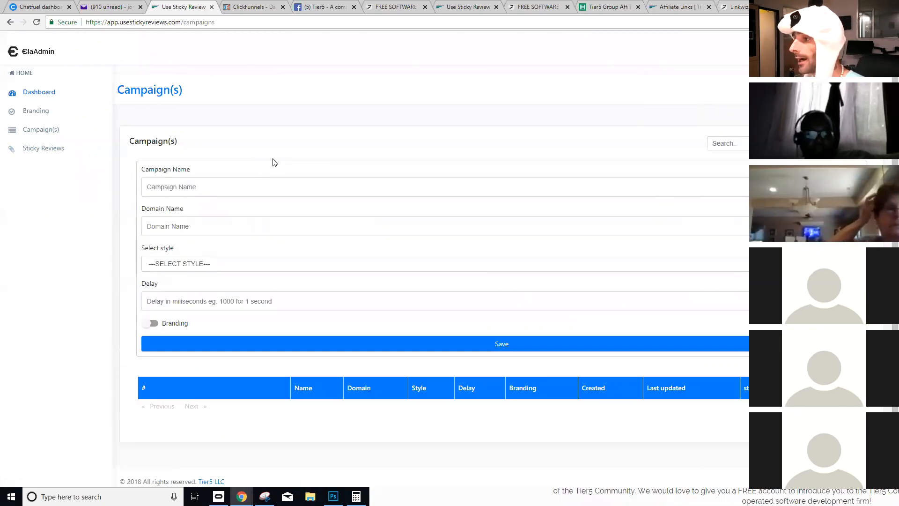
# - Name the campaign 'socialproof', copied from the Social Proof page's address
pyautogui.click(184, 188)
pyautogui.click(395, 6)
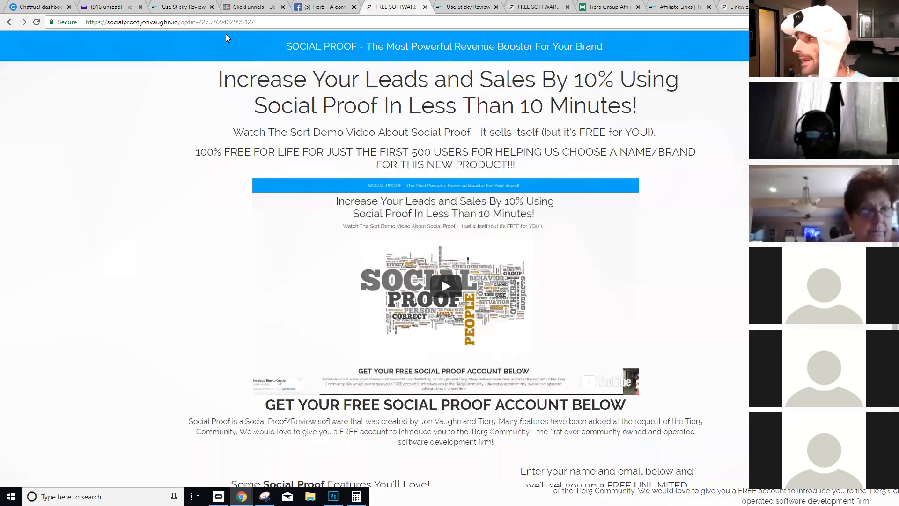
pyautogui.doubleClick(123, 22)
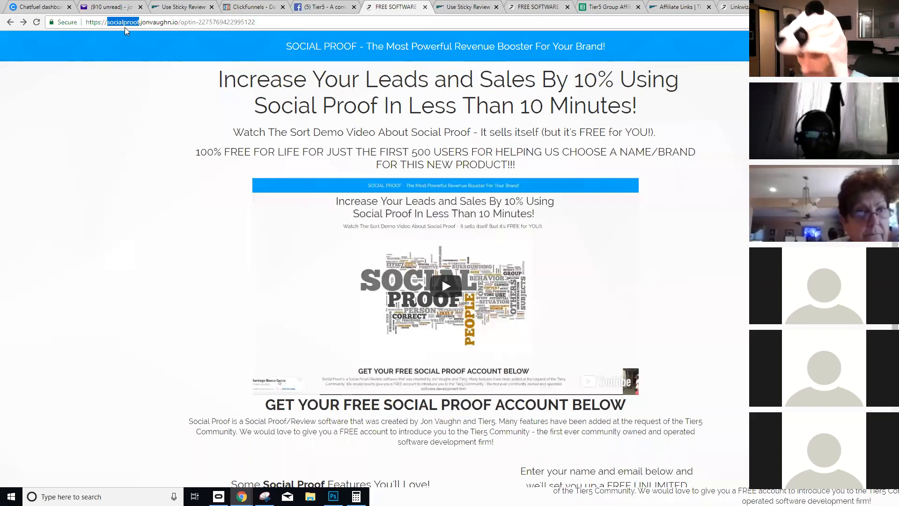
pyautogui.click(184, 7)
pyautogui.click(219, 186)
pyautogui.hotkey('ctrl', 'v')
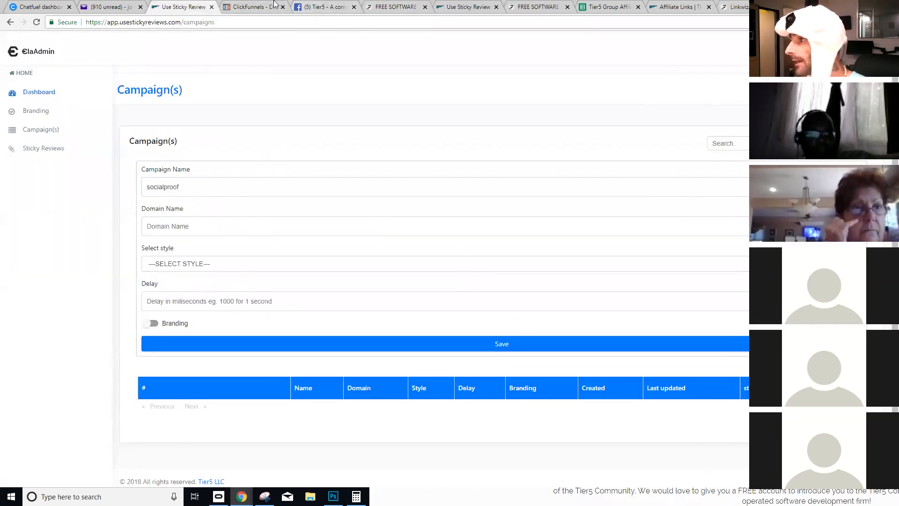
pyautogui.click(396, 6)
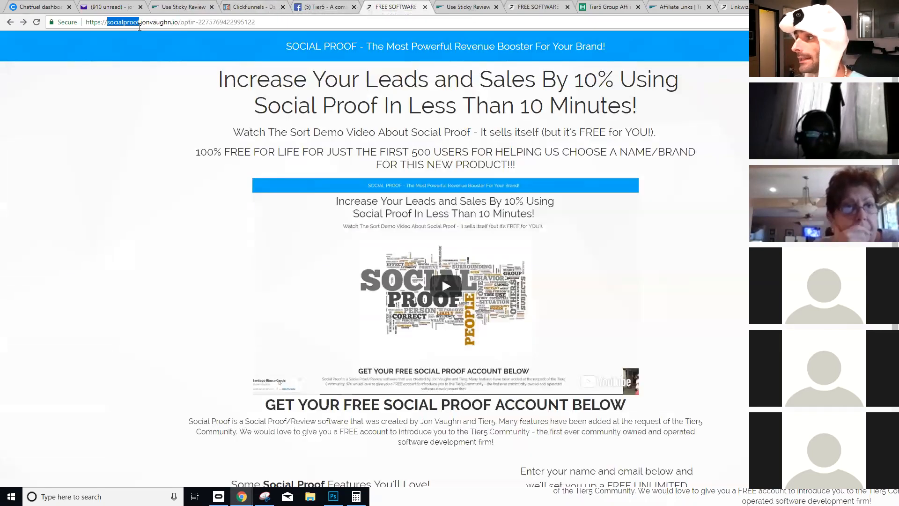
pyautogui.click(148, 23)
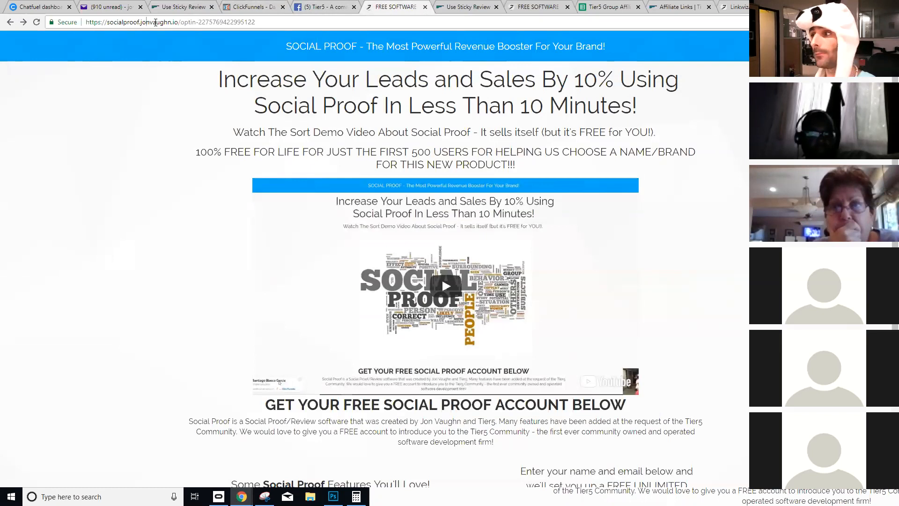
pyautogui.moveTo(179, 22); pyautogui.dragTo(84, 16)
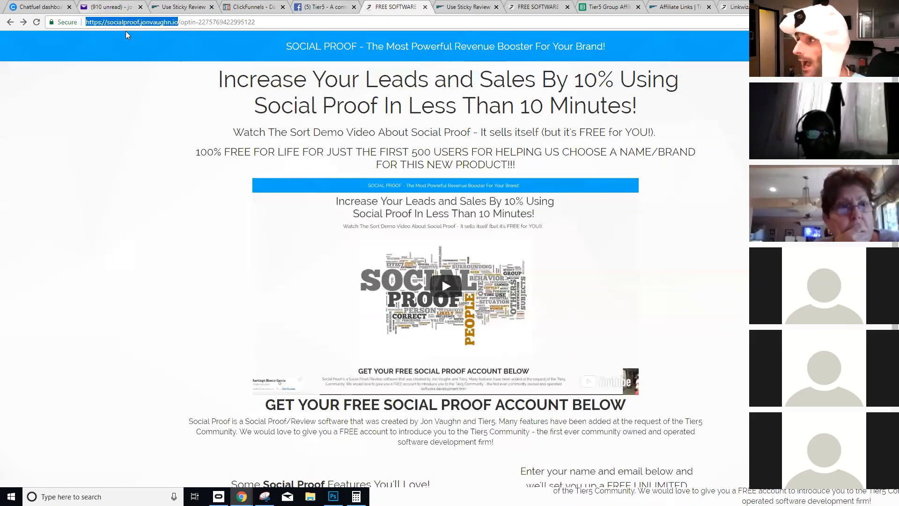
pyautogui.click(146, 21)
pyautogui.moveTo(177, 22); pyautogui.dragTo(86, 22)
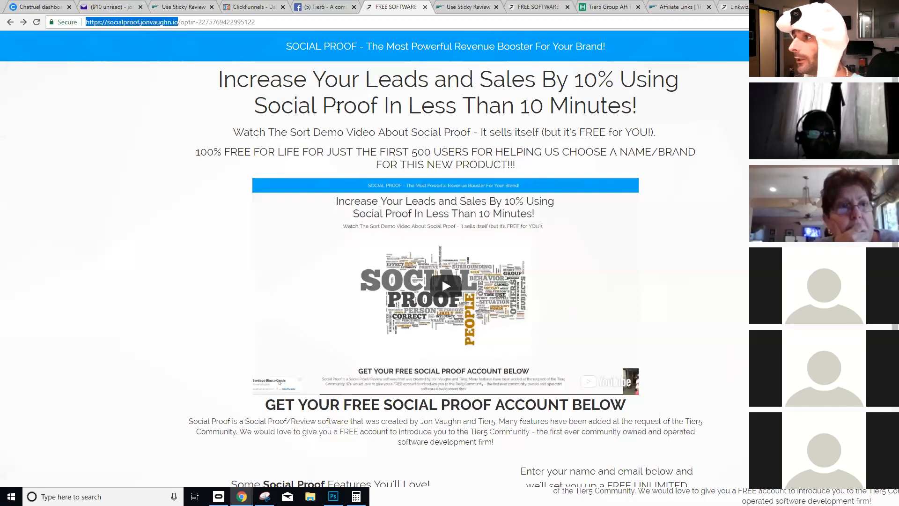
pyautogui.moveTo(180, 22); pyautogui.dragTo(277, 29)
pyautogui.moveTo(179, 22); pyautogui.dragTo(71, 22)
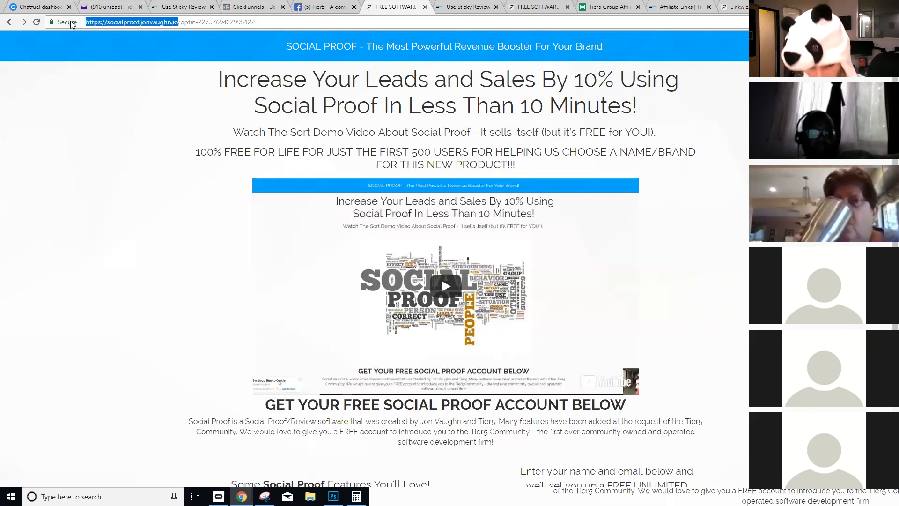
pyautogui.click(183, 7)
pyautogui.click(164, 227)
pyautogui.hotkey('ctrl', 'v')
# - Open the popup style list, then switch to the Link Wizard link-creation page
pyautogui.scroll(-1, 141, 293)
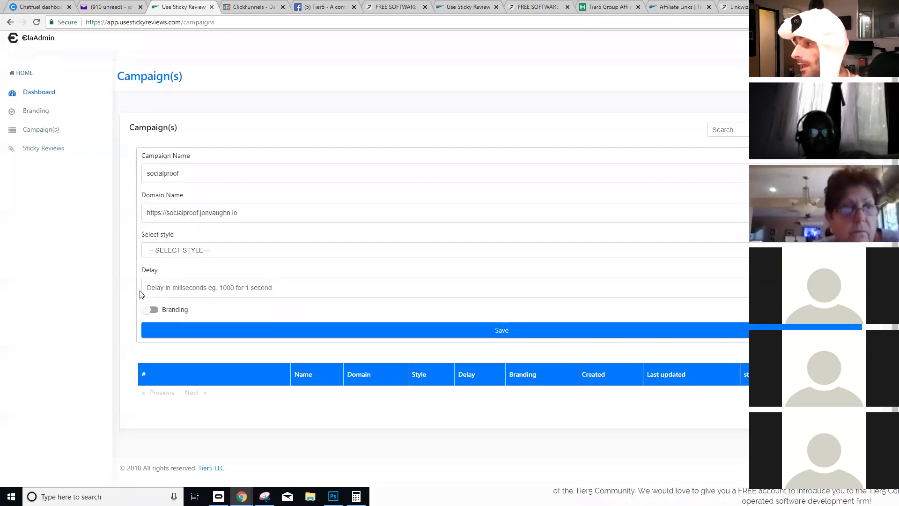
pyautogui.click(173, 256)
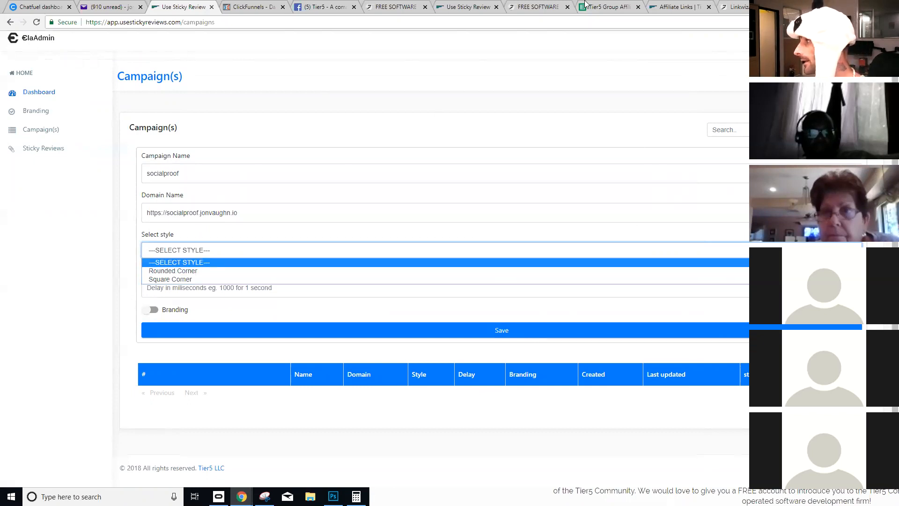
pyautogui.click(729, 7)
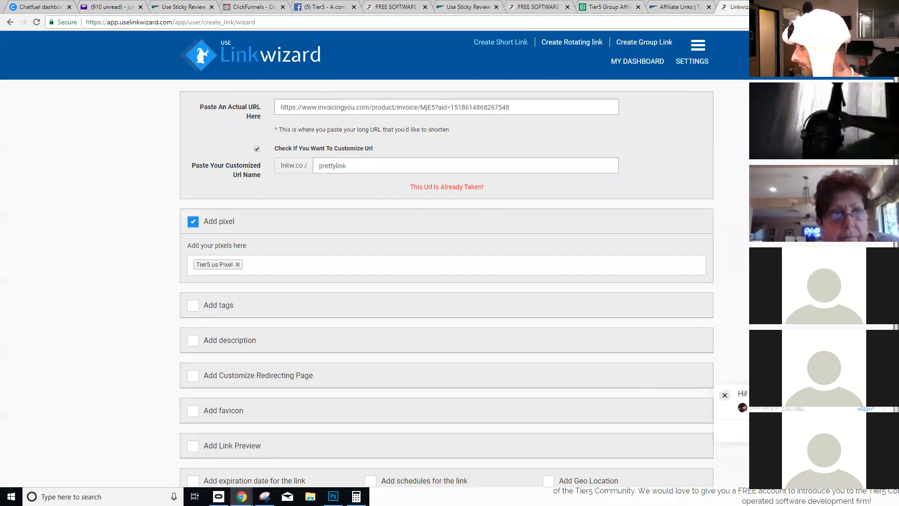
# - Browse the Link Wizard support chat menu, then return to the Sticky Reviews campaign form
pyautogui.click(791, 430)
pyautogui.click(725, 430)
pyautogui.click(747, 398)
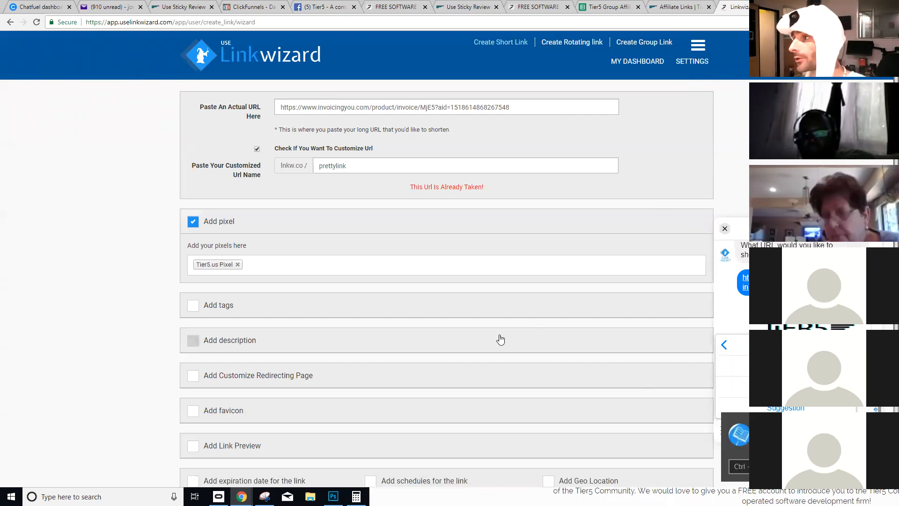
pyautogui.click(183, 6)
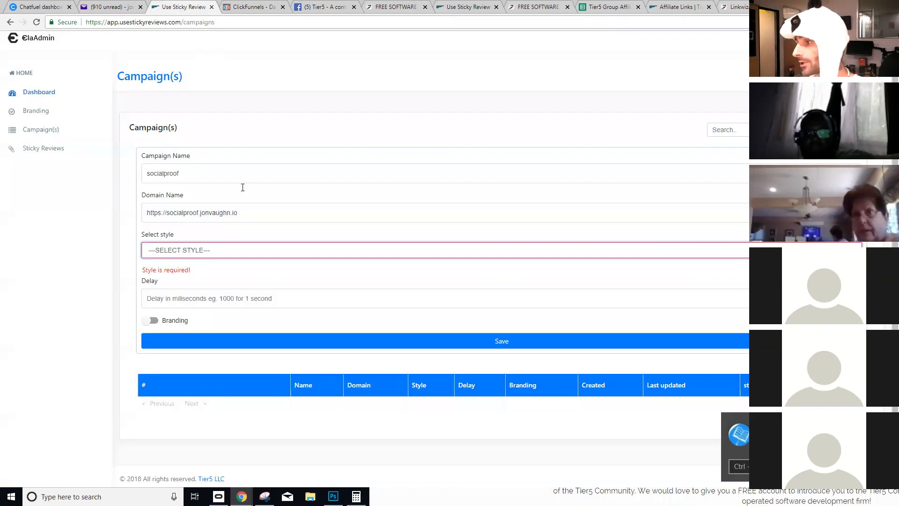
# - Choose the Rounded Corner popup style and place the cursor in the Delay field
pyautogui.click(252, 258)
pyautogui.click(220, 270)
pyautogui.click(258, 275)
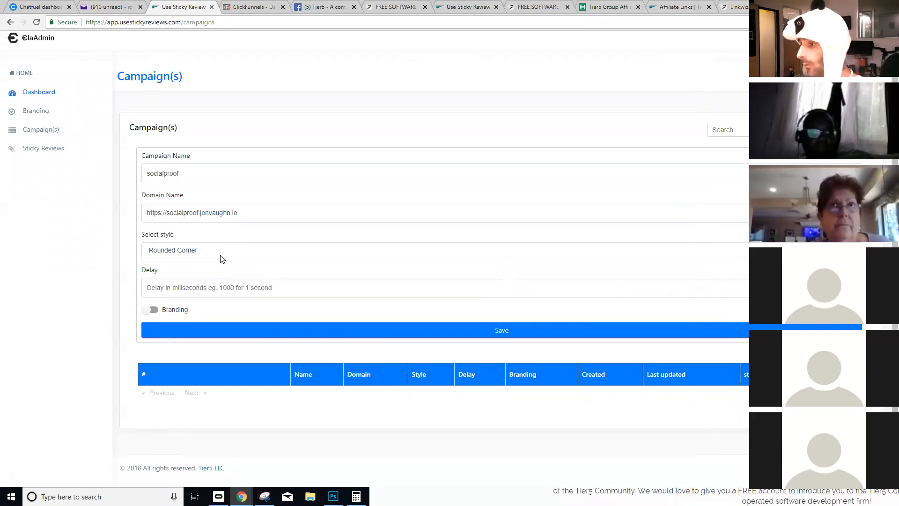
pyautogui.click(211, 286)
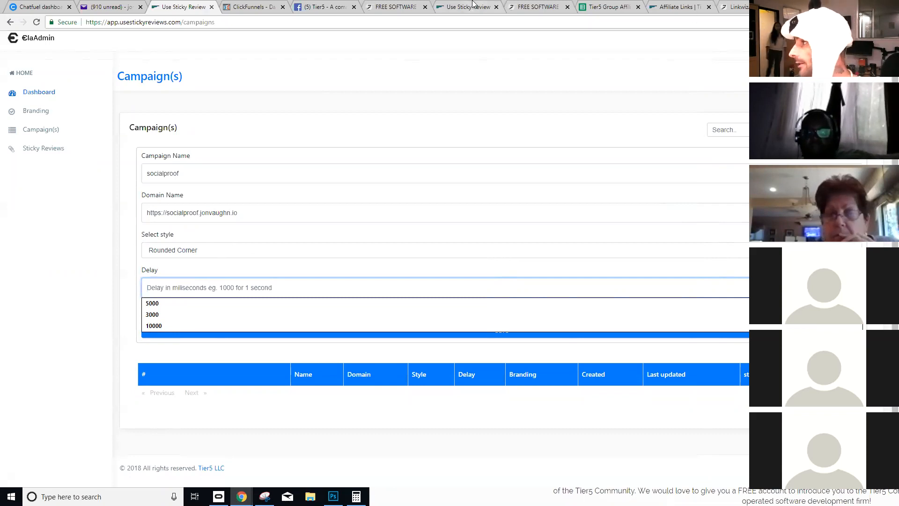
pyautogui.click(529, 7)
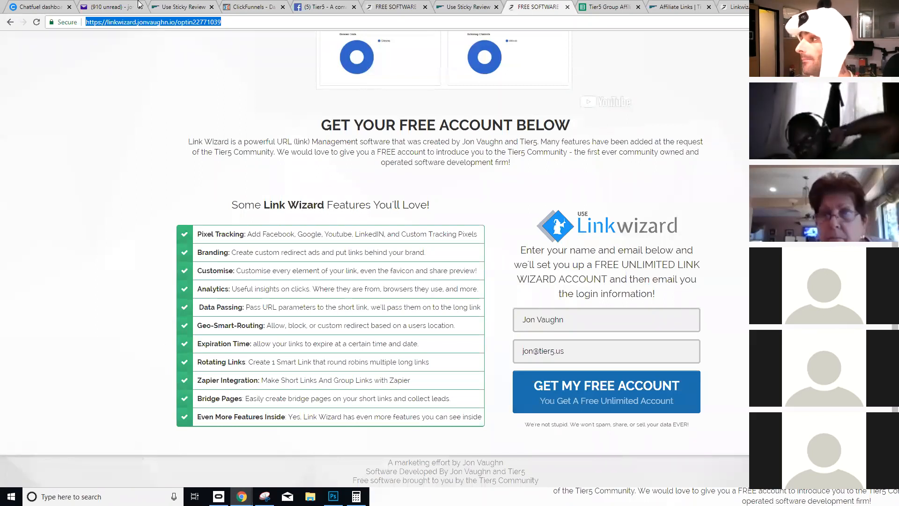
pyautogui.click(185, 6)
# - Set the campaign's popup delay to 3000
pyautogui.click(183, 287)
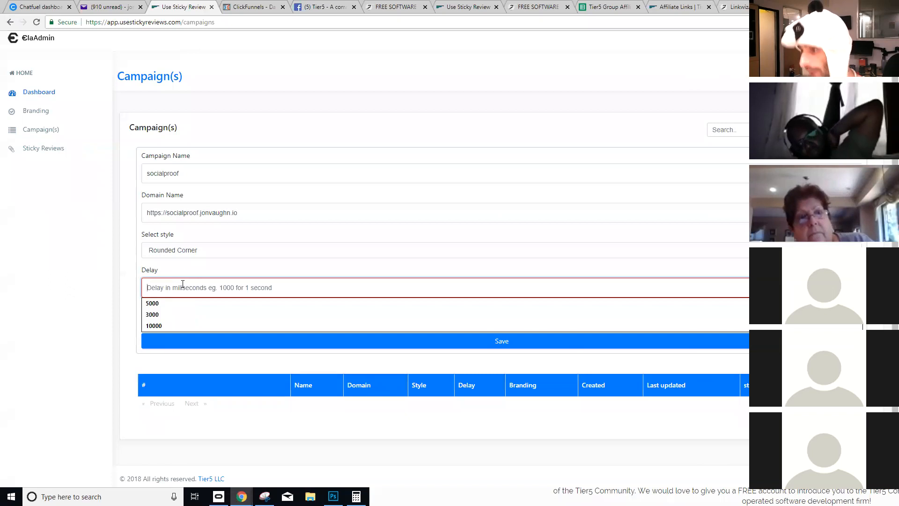
pyautogui.write('5000')
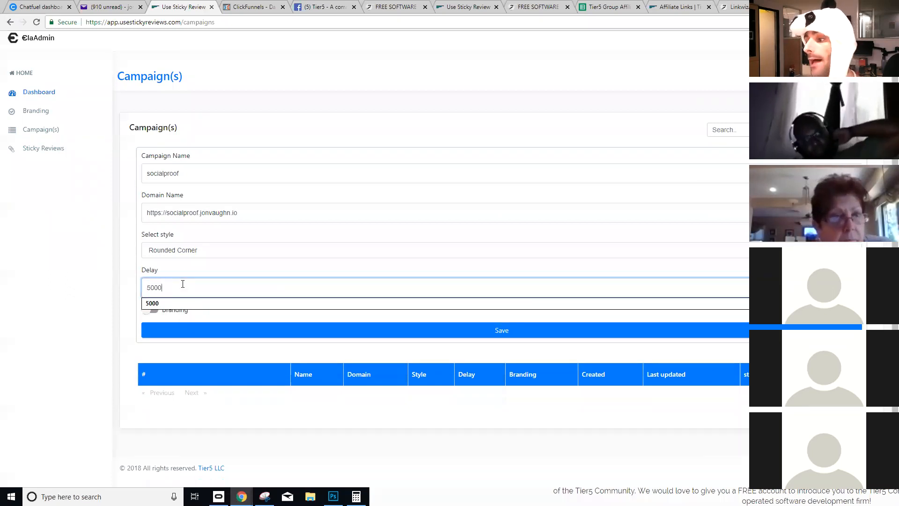
pyautogui.click(178, 265)
pyautogui.moveTo(175, 282); pyautogui.dragTo(147, 291)
pyautogui.write('30')
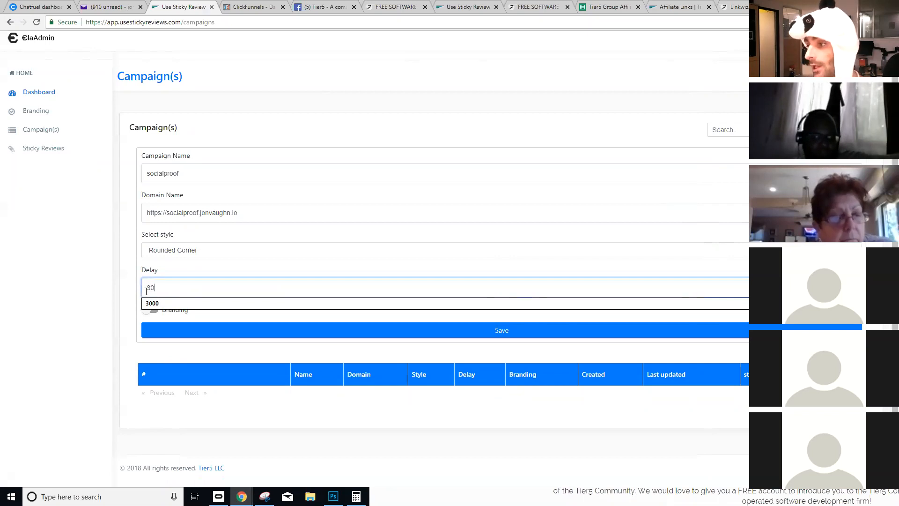
pyautogui.click(164, 264)
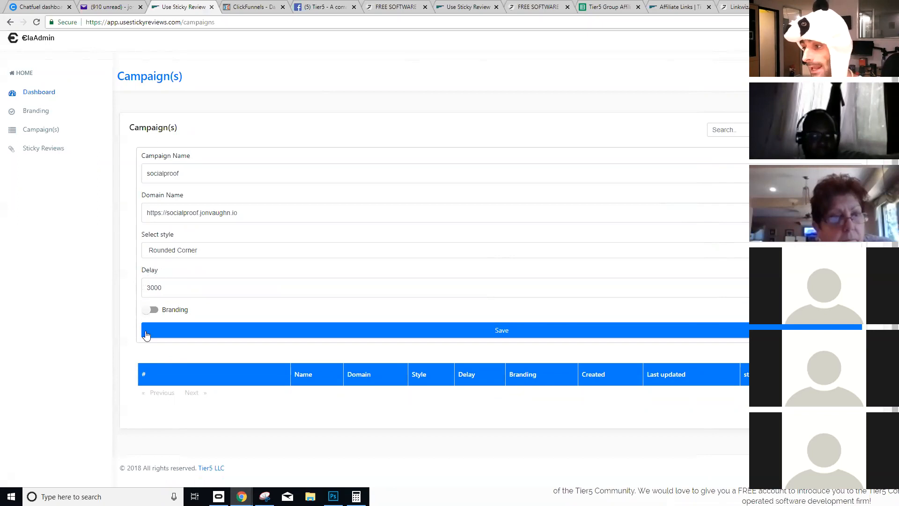
# - Turn branding on and select Tier5 as the campaign's brand
pyautogui.click(151, 309)
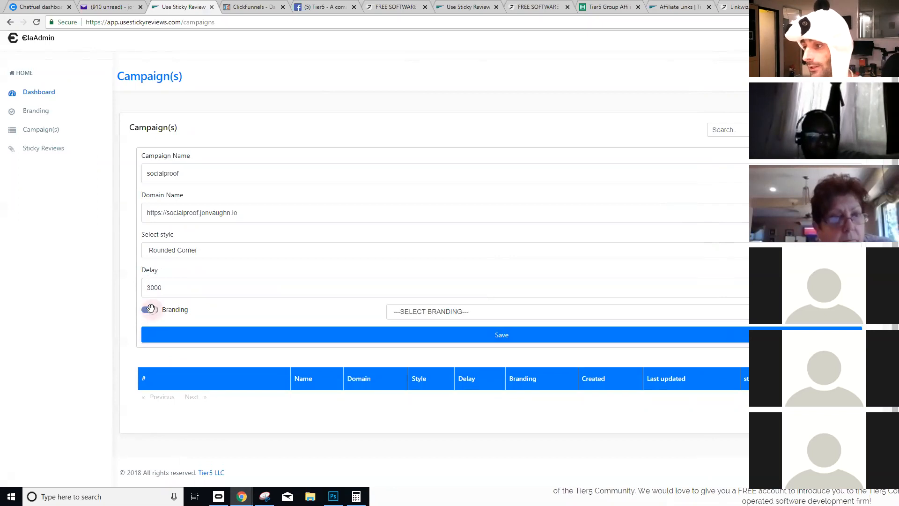
pyautogui.click(476, 309)
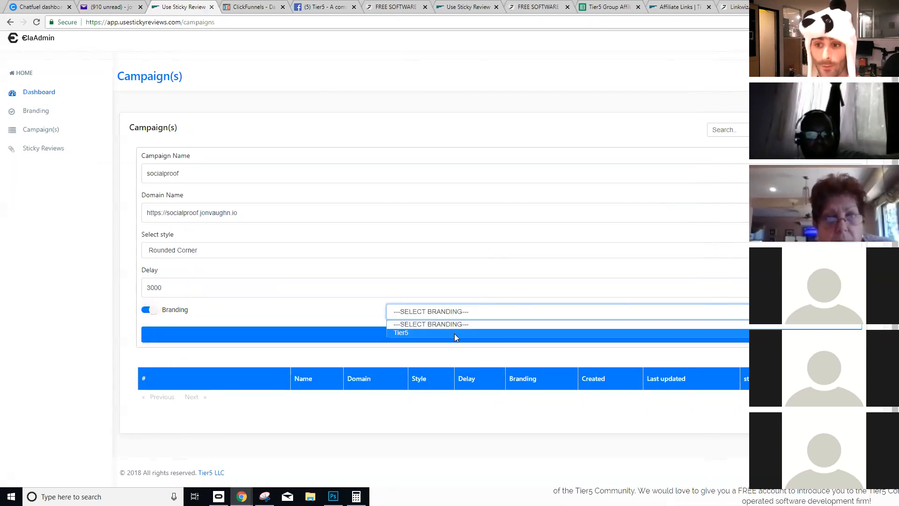
pyautogui.click(454, 333)
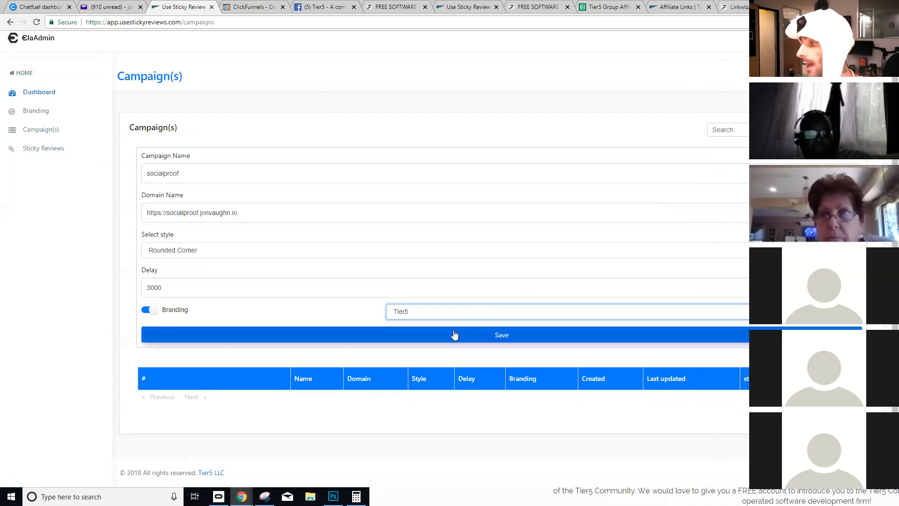
# - Save the socialproof campaign and go to the Sticky Review(s) page's name field
pyautogui.click(415, 341)
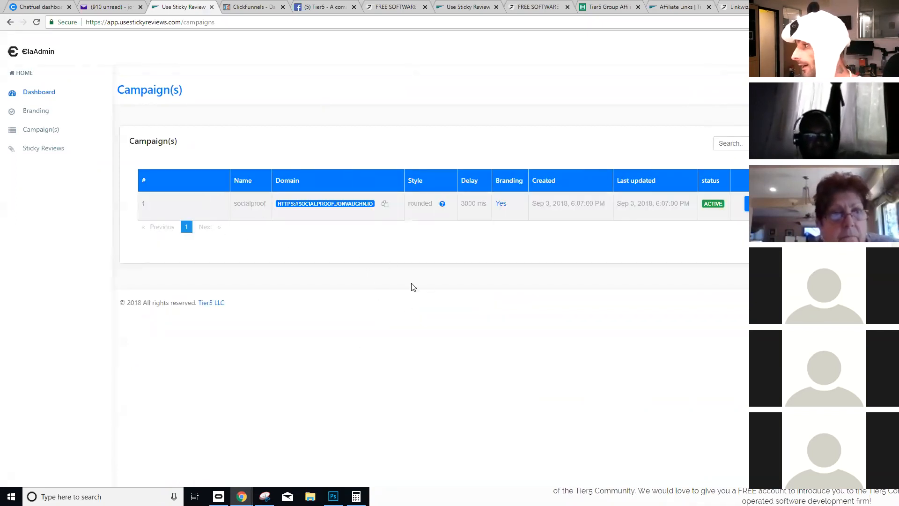
pyautogui.click(34, 148)
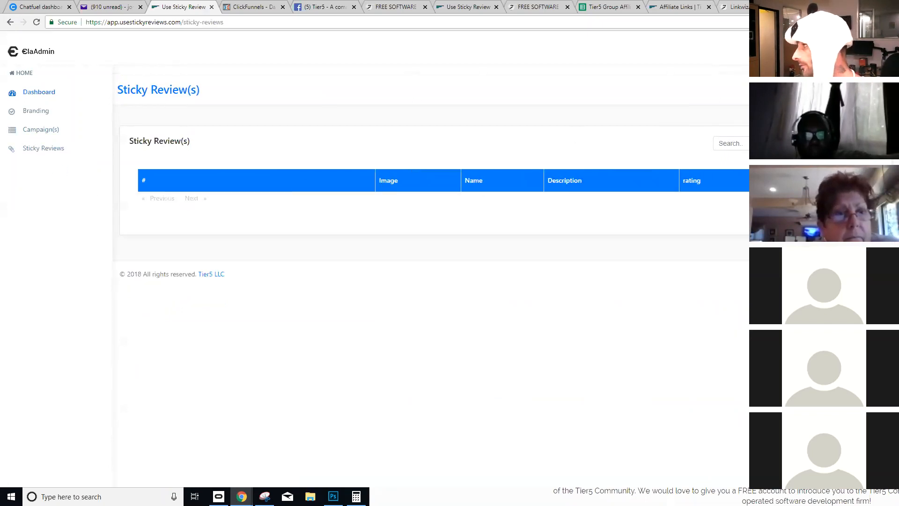
pyautogui.click(240, 183)
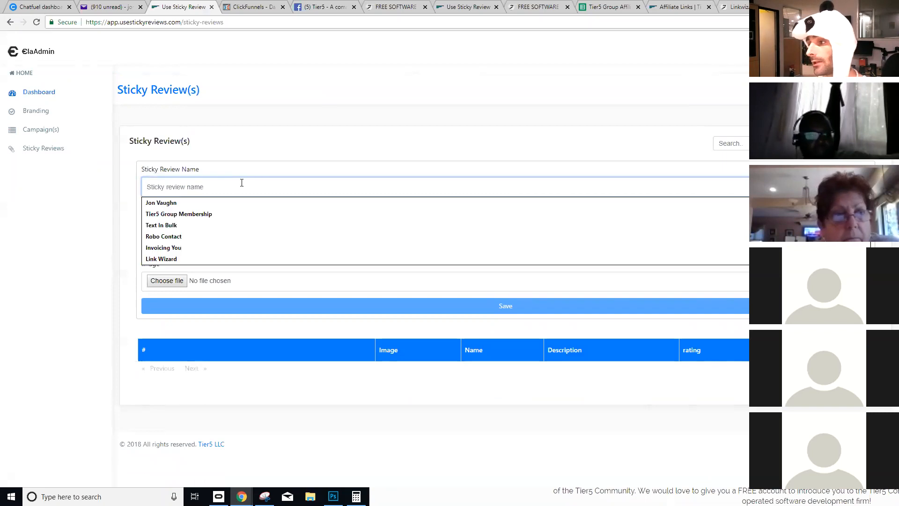
# - Autofill the reviewer's name, describe 'Sticky Reviews is already getting me more sales.', rate five stars
pyautogui.press('Down')
pyautogui.press('Tab')
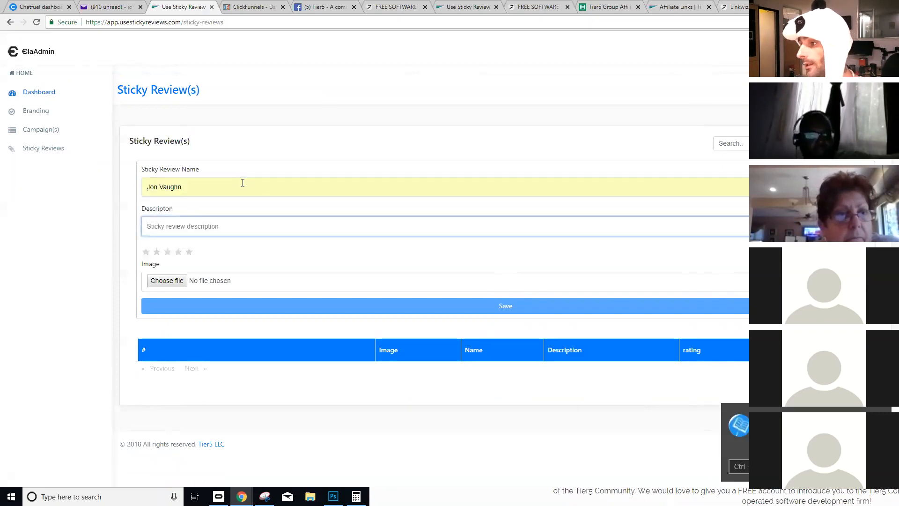
pyautogui.write('Stic')
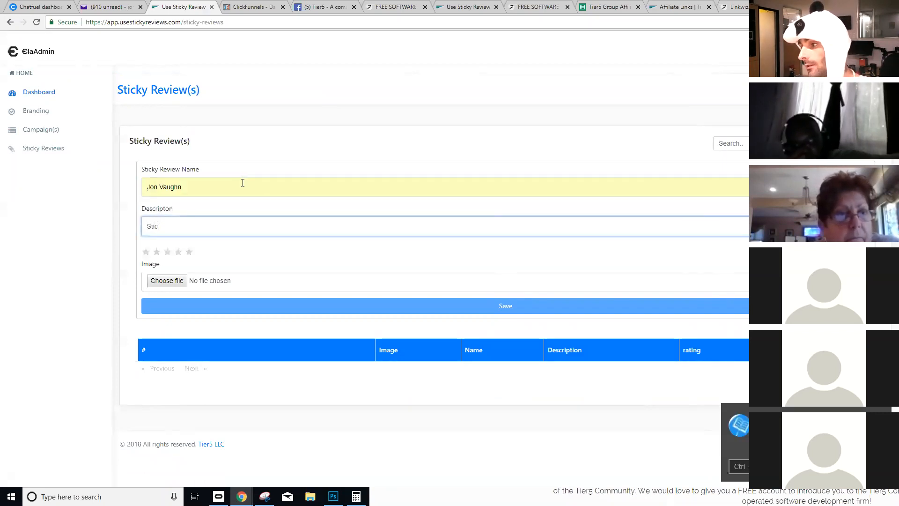
pyautogui.write('ky Reviews i')
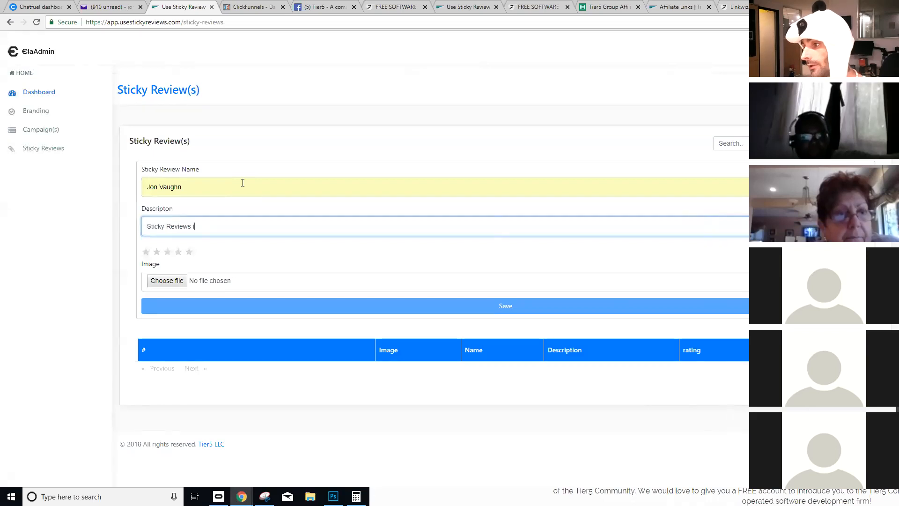
pyautogui.write('s already getting me more sales.')
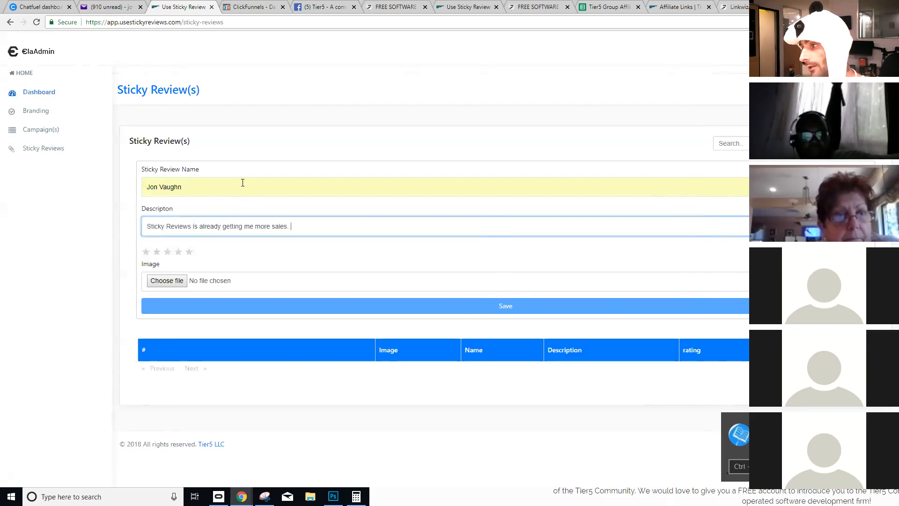
pyautogui.click(190, 253)
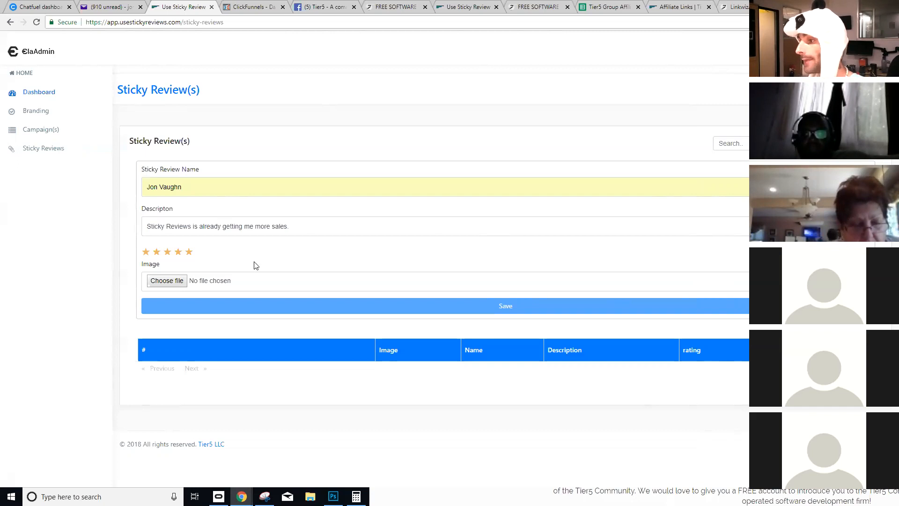
# - Attach the reviewer's photo from Pictures to the first review and save it
pyautogui.click(168, 281)
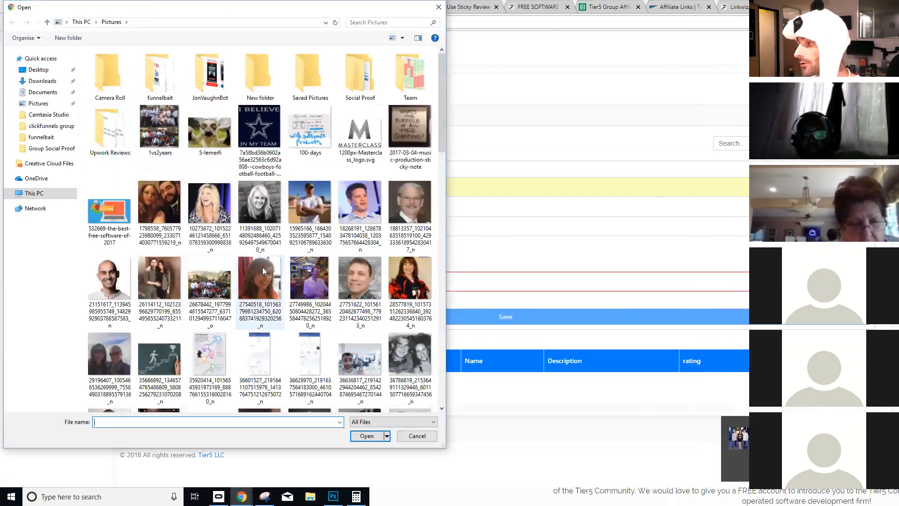
pyautogui.scroll(-3, 238, 216)
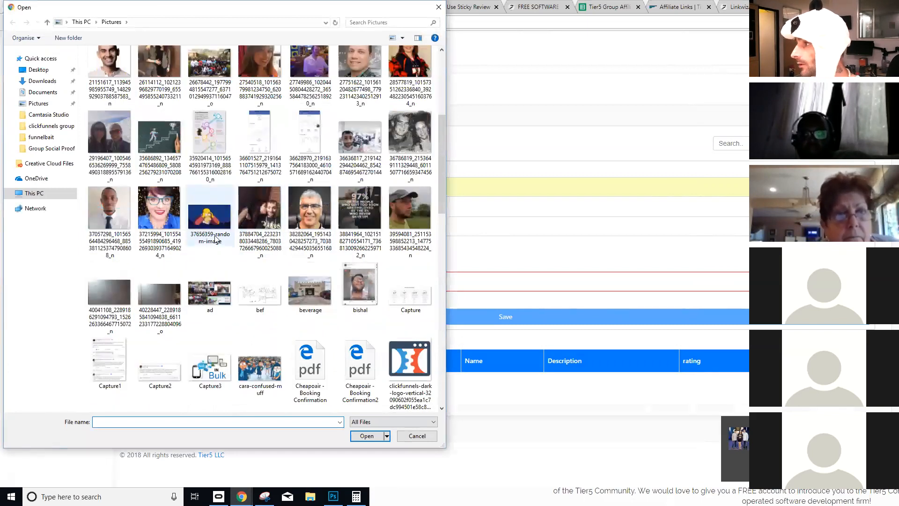
pyautogui.scroll(3, 277, 204)
pyautogui.scroll(-3, 279, 215)
pyautogui.scroll(-4, 279, 216)
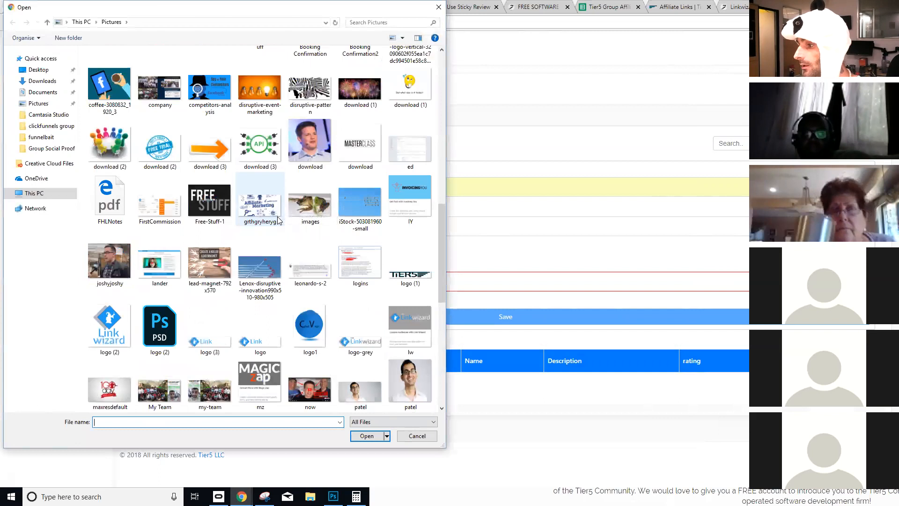
pyautogui.scroll(-3, 243, 259)
pyautogui.scroll(-1, 243, 258)
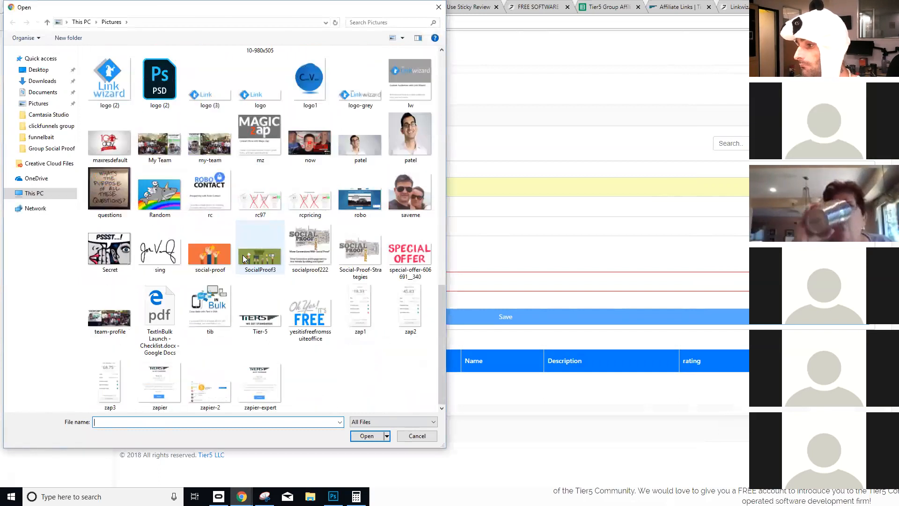
pyautogui.scroll(10, 314, 265)
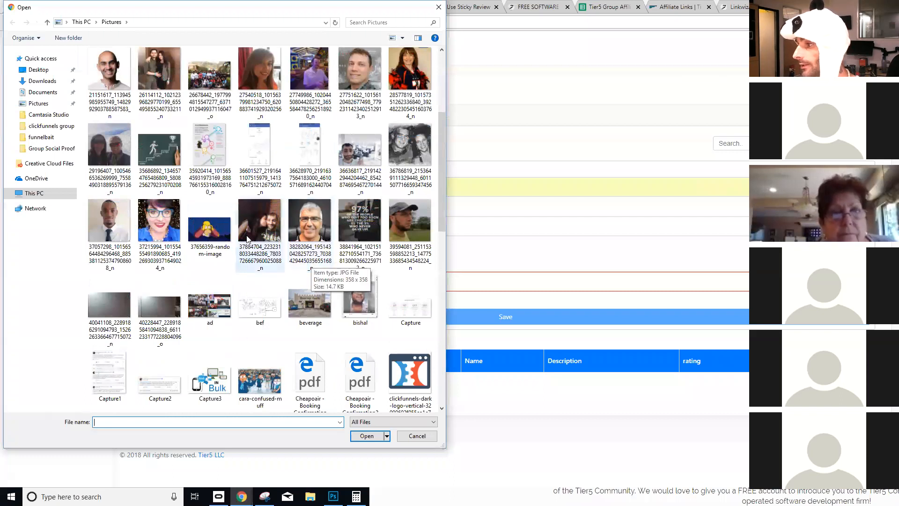
pyautogui.click(248, 238)
pyautogui.click(367, 436)
pyautogui.click(307, 307)
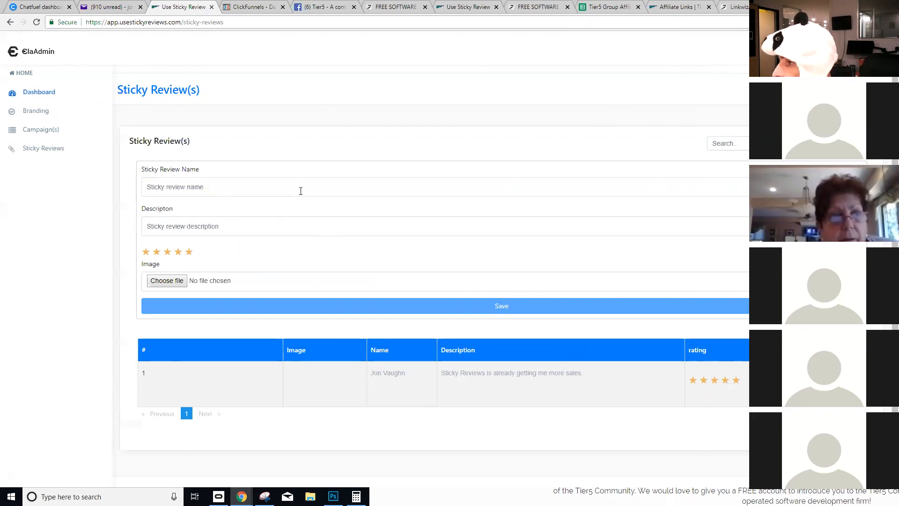
# - Enter the second reviewer's name and 'Hell yeah this is amazing!', then open the photo picker
pyautogui.click(327, 192)
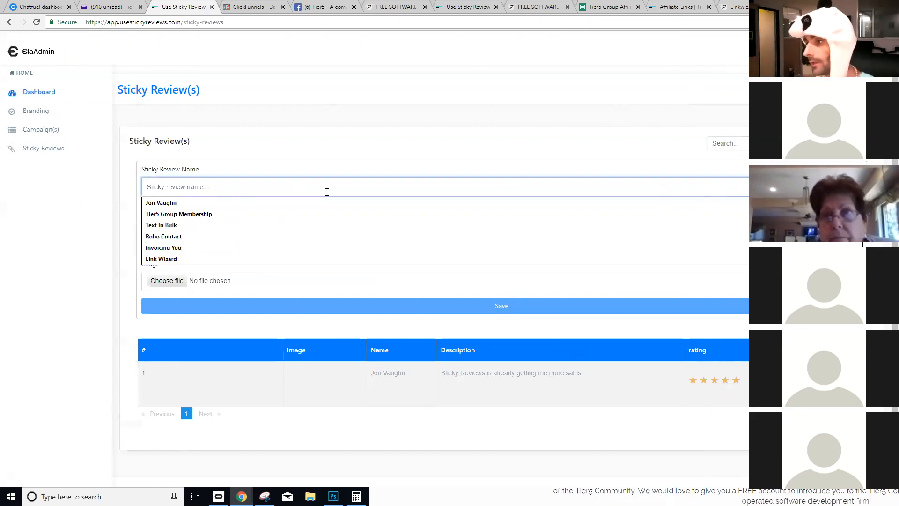
pyautogui.write('Russell Brunson')
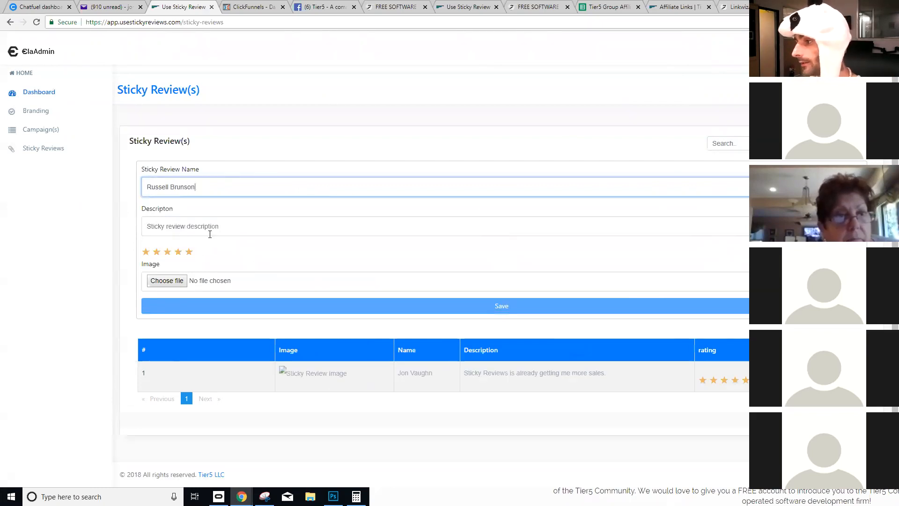
pyautogui.click(210, 233)
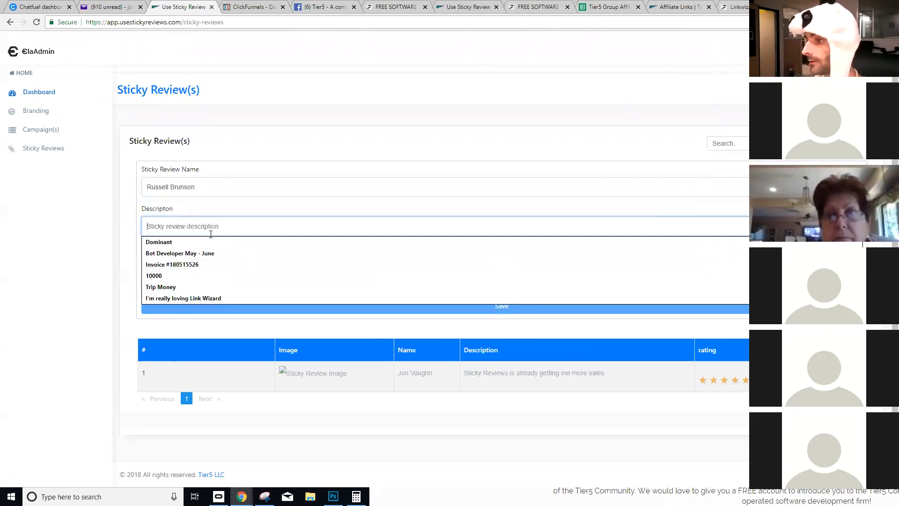
pyautogui.write('Hell yeah this is amazing!')
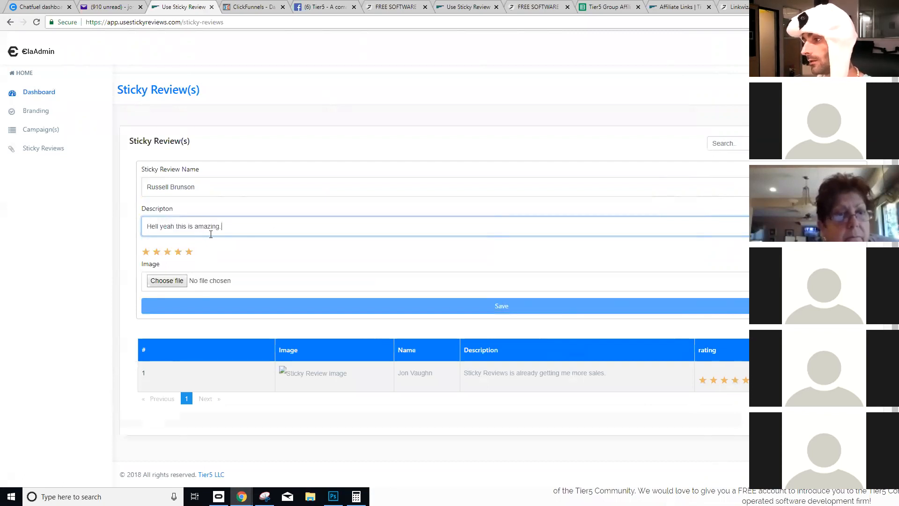
pyautogui.click(180, 281)
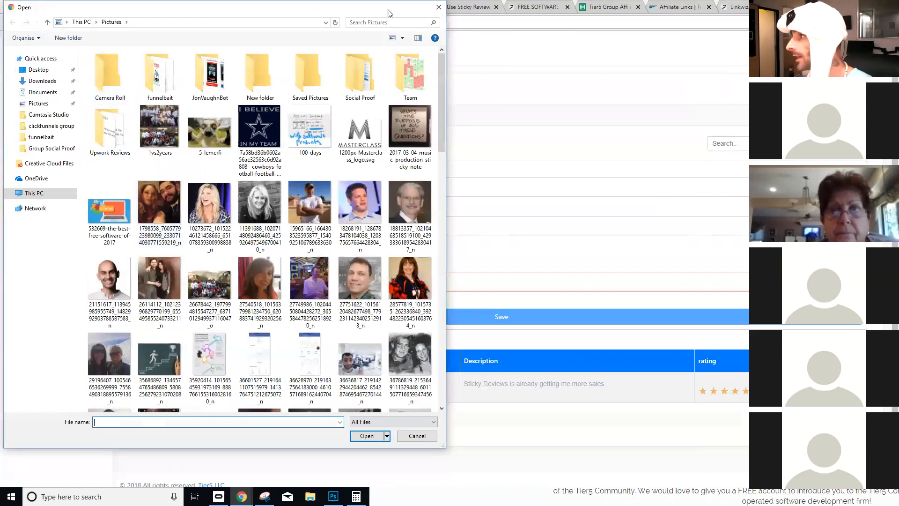
# - Attach the headshot to the second review, save it, and switch to the Link Wizard signup page
pyautogui.moveTo(387, 6); pyautogui.dragTo(397, 40)
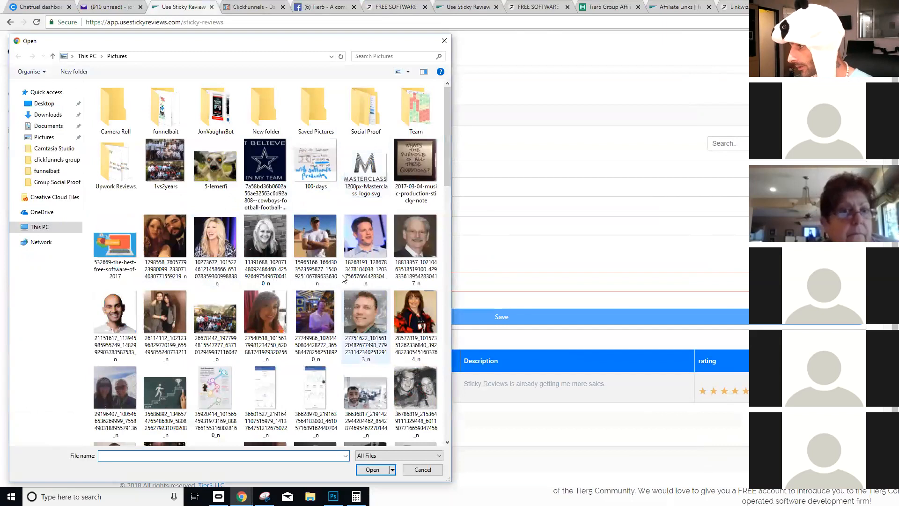
pyautogui.click(348, 254)
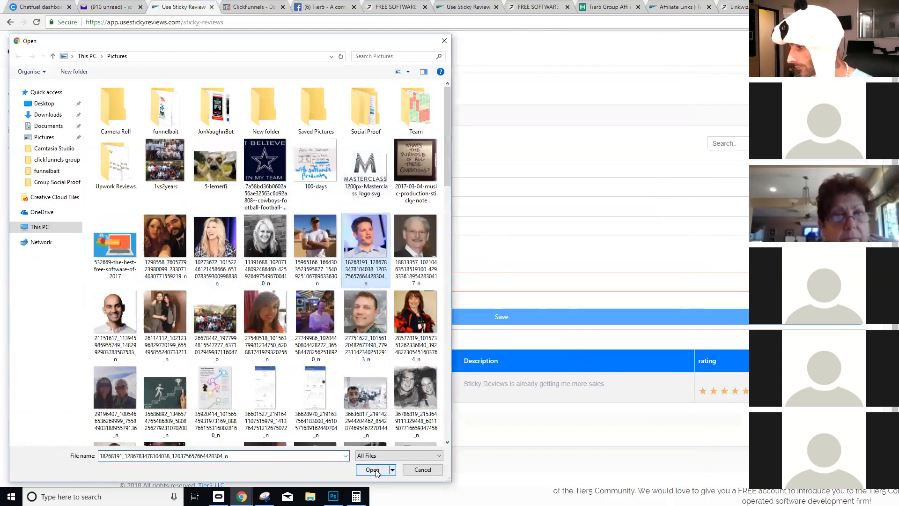
pyautogui.click(373, 470)
pyautogui.click(395, 308)
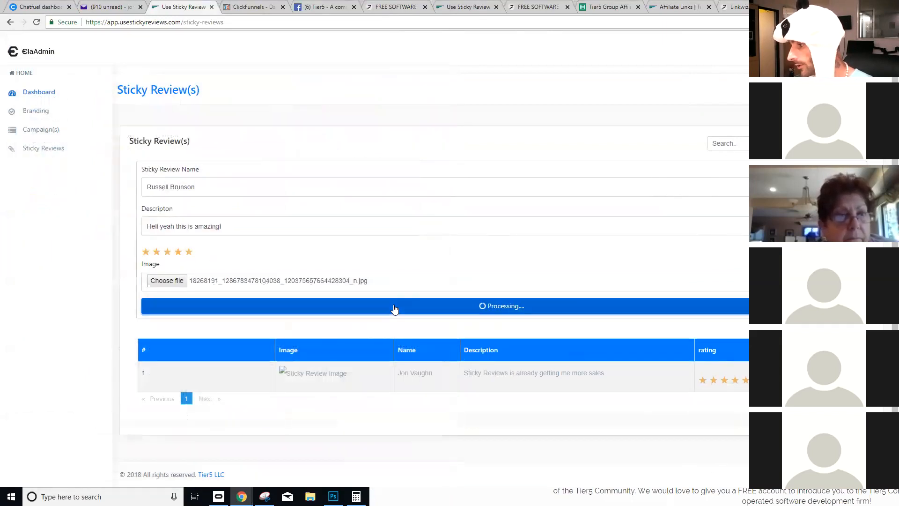
pyautogui.click(480, 7)
pyautogui.click(529, 5)
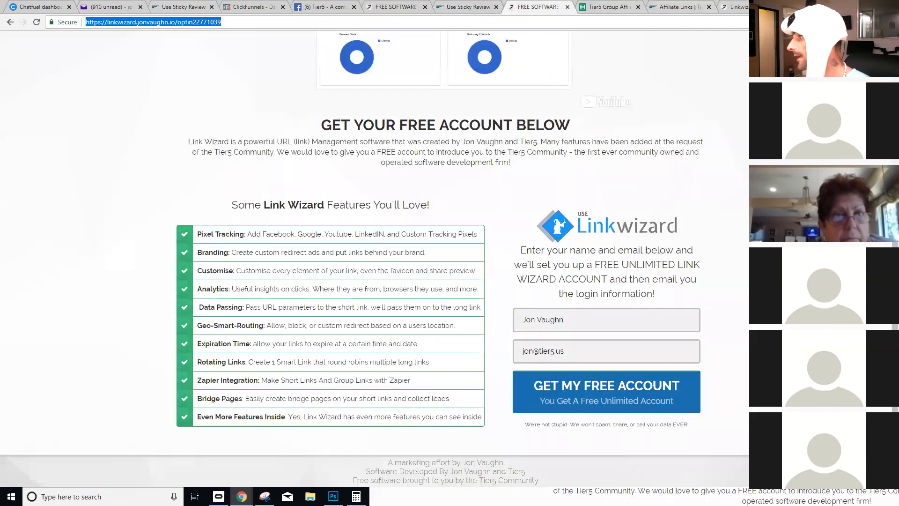
# - Load the Facebook home page in a new browser tab
pyautogui.hotkey('ctrl', 't')
pyautogui.write('fa')
pyautogui.press('Down')
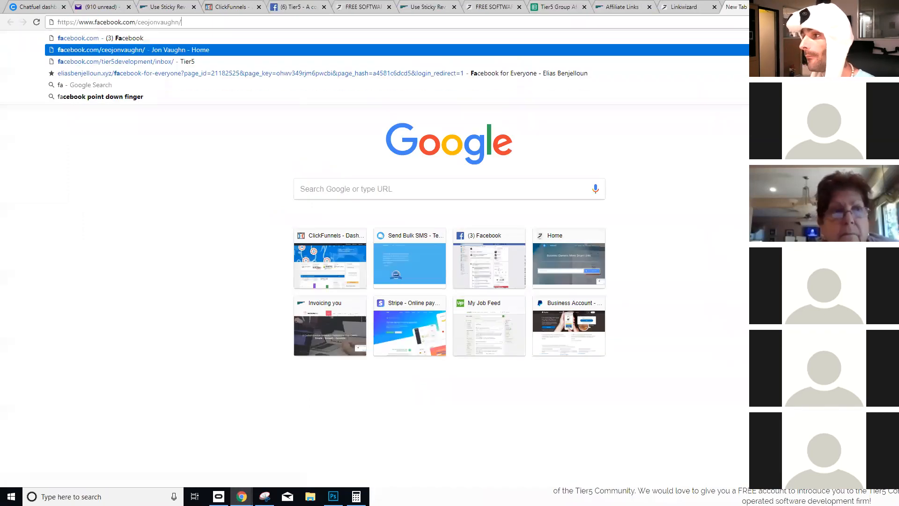
pyautogui.press('BackSpace')
pyautogui.press('BackSpace')
pyautogui.press('BackSpace')
pyautogui.press('BackSpace')
pyautogui.press('BackSpace')
pyautogui.press('BackSpace')
pyautogui.press('BackSpace')
pyautogui.press('BackSpace')
pyautogui.press('BackSpace')
pyautogui.press('BackSpace')
pyautogui.press('BackSpace')
pyautogui.press('BackSpace')
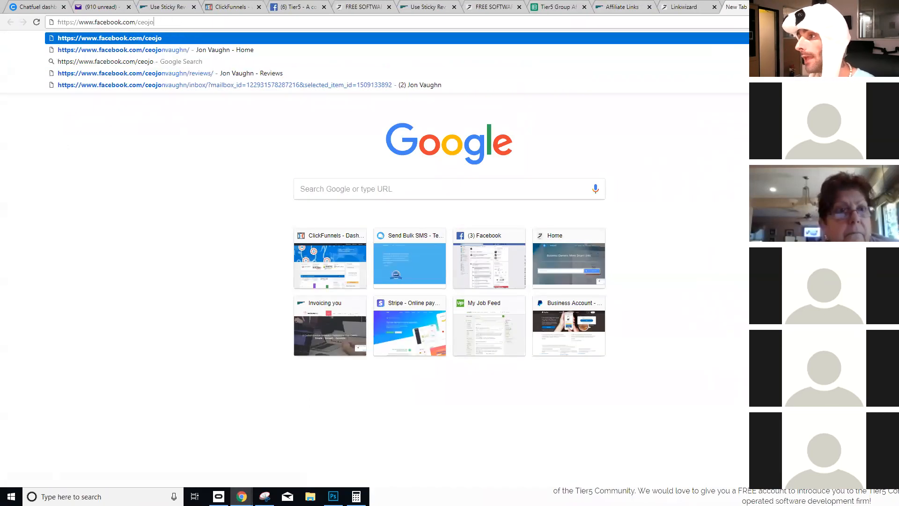
pyautogui.press('BackSpace')
pyautogui.write('/')
pyautogui.press('Return')
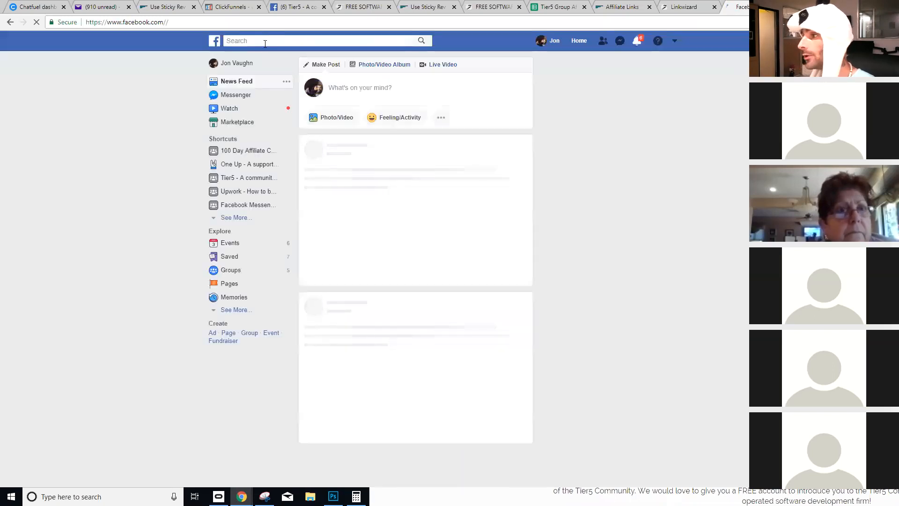
# - Search Facebook for 'link wizard' and view the page's reviews sorted by most recent
pyautogui.click(266, 41)
pyautogui.write('lin')
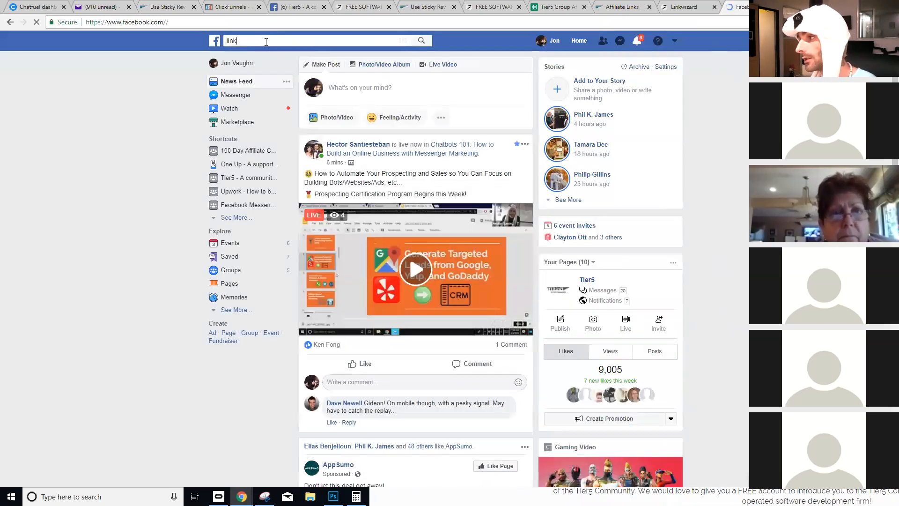
pyautogui.write('k')
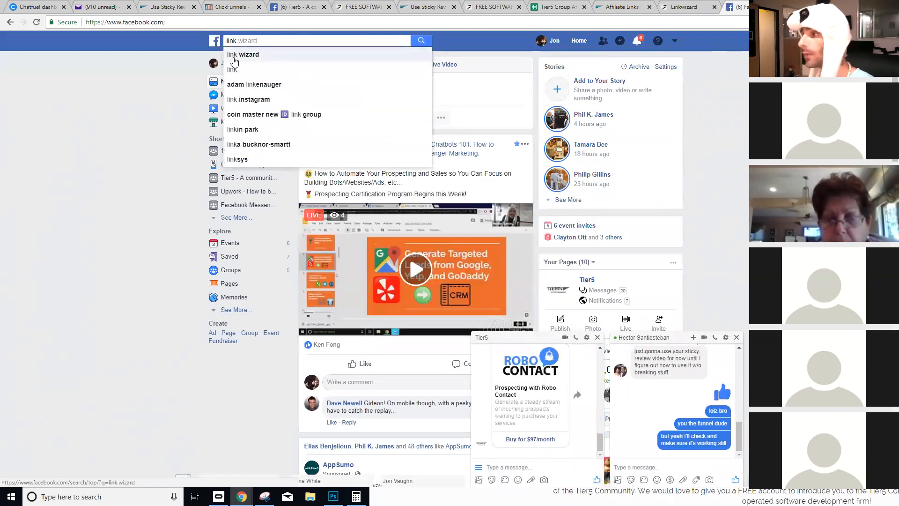
pyautogui.click(235, 58)
pyautogui.click(369, 112)
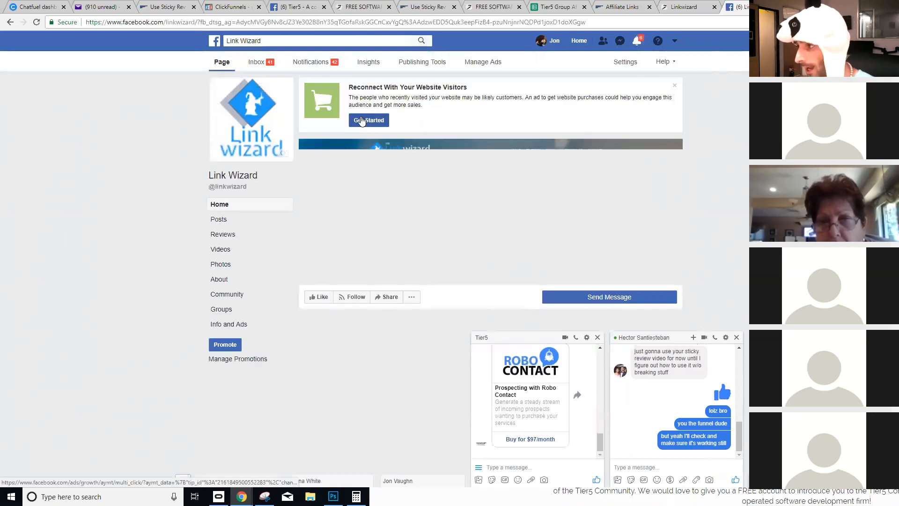
pyautogui.scroll(-3, 253, 244)
pyautogui.click(223, 235)
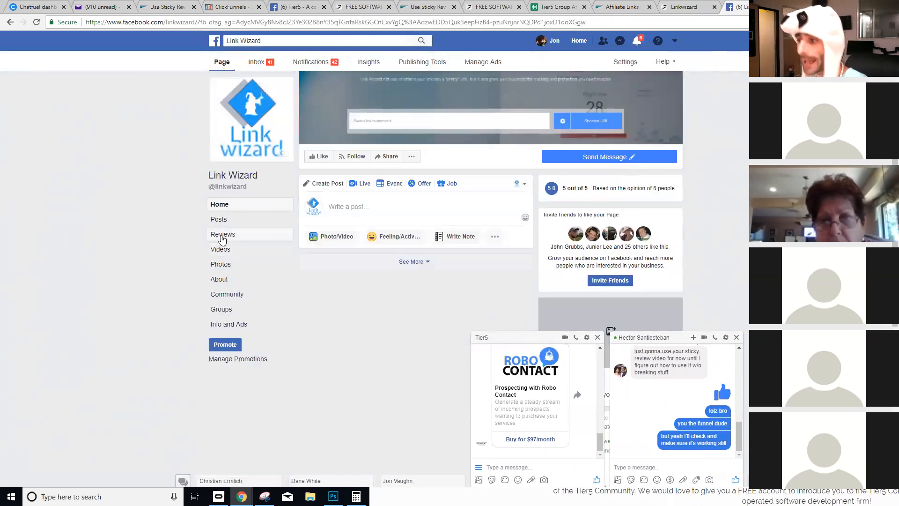
pyautogui.scroll(-2, 523, 299)
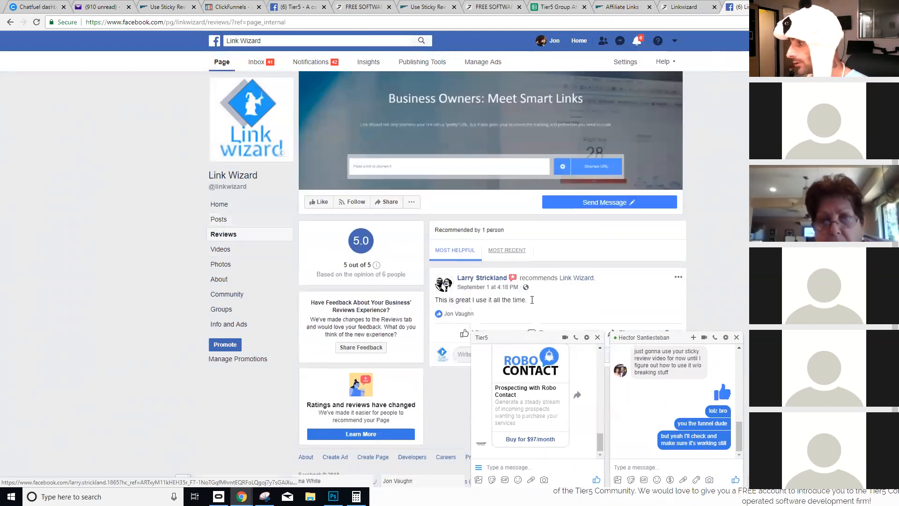
pyautogui.click(507, 240)
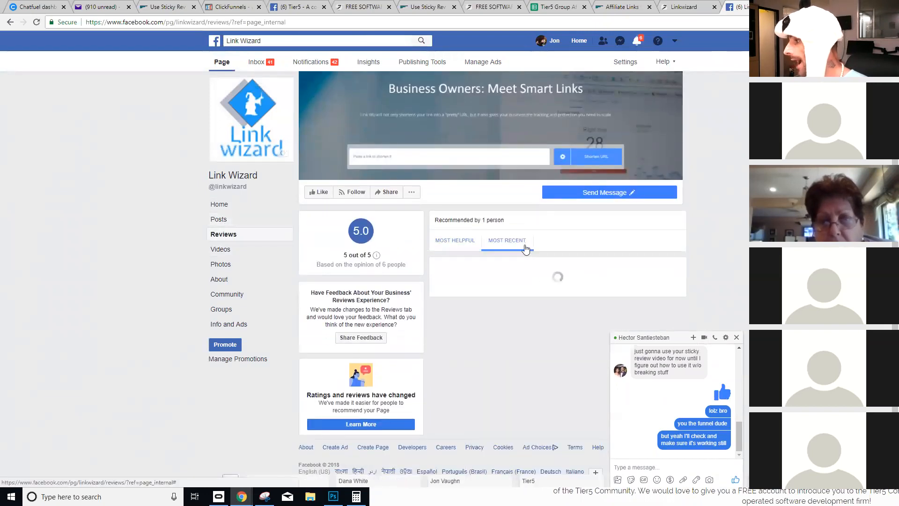
# - Read through the recent Link Wizard reviews, then return to the Sticky Reviews reviews list
pyautogui.scroll(-2, 511, 292)
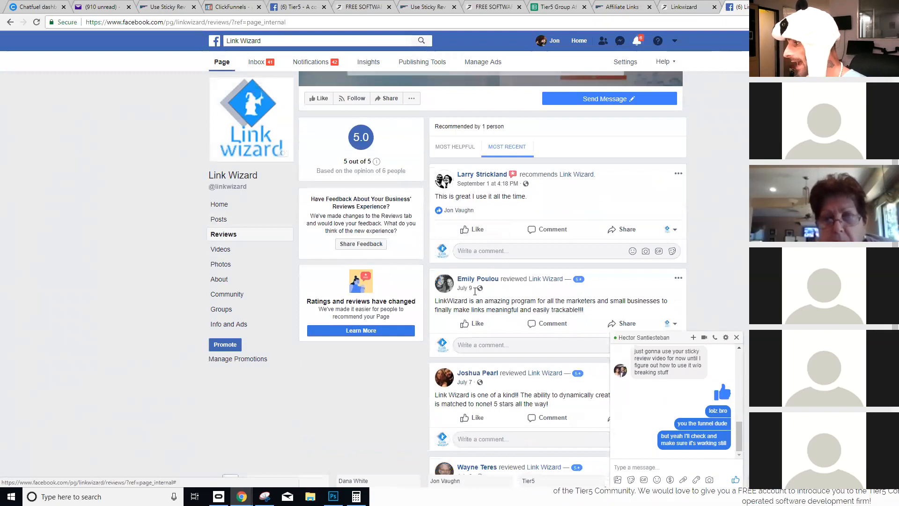
pyautogui.scroll(-2, 474, 291)
pyautogui.moveTo(585, 217); pyautogui.dragTo(512, 217)
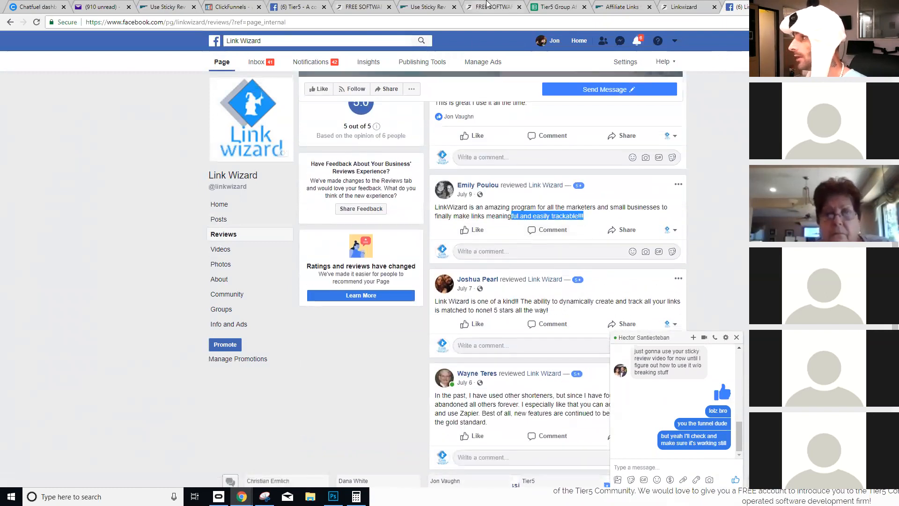
pyautogui.click(487, 6)
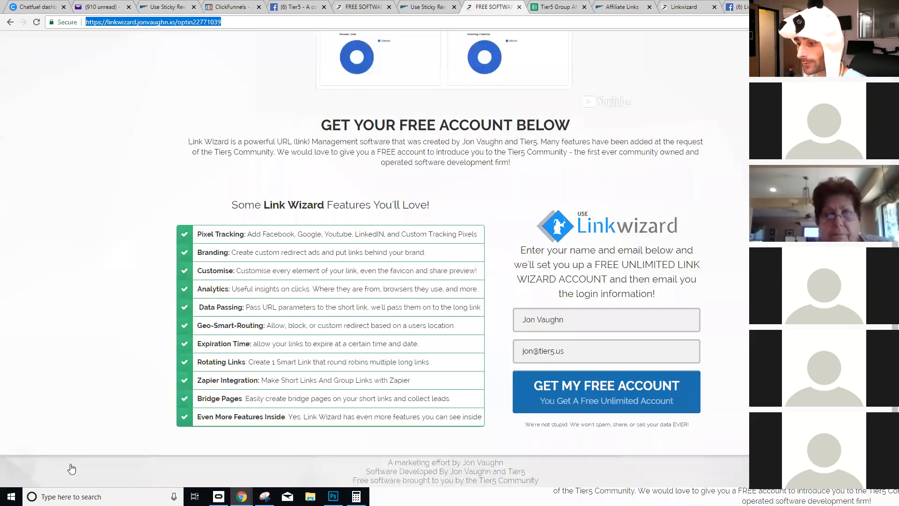
pyautogui.click(735, 6)
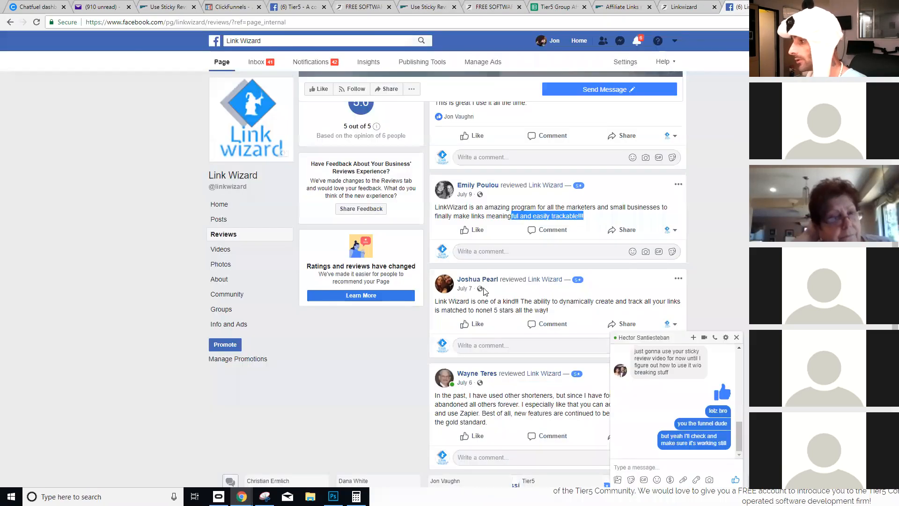
pyautogui.scroll(-3, 485, 291)
pyautogui.moveTo(550, 170); pyautogui.dragTo(437, 162)
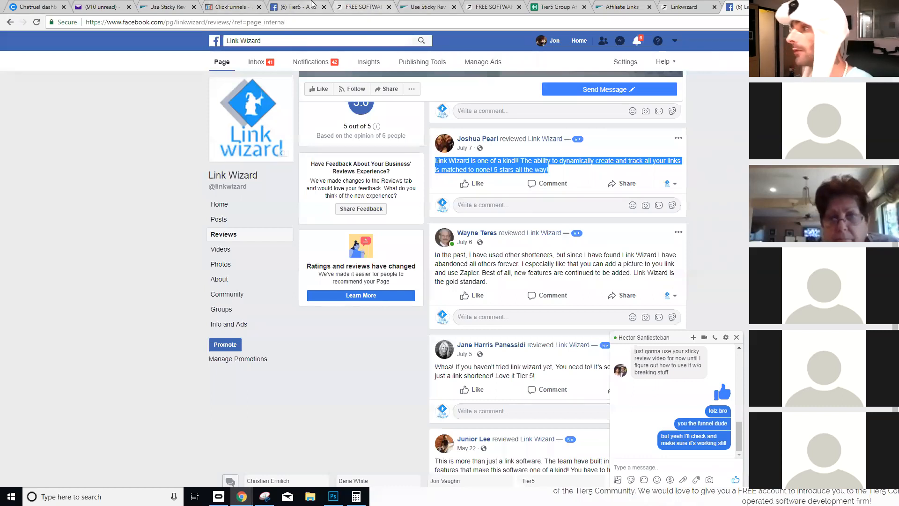
pyautogui.click(170, 6)
pyautogui.scroll(-1, 249, 308)
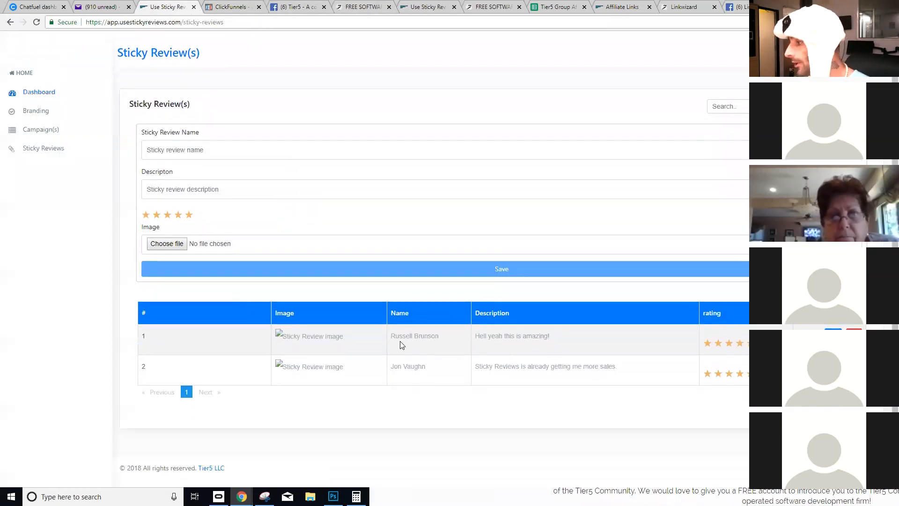
# - Enter the reviewer's name and the review text 'You must buy this right now. It's great'
pyautogui.click(241, 157)
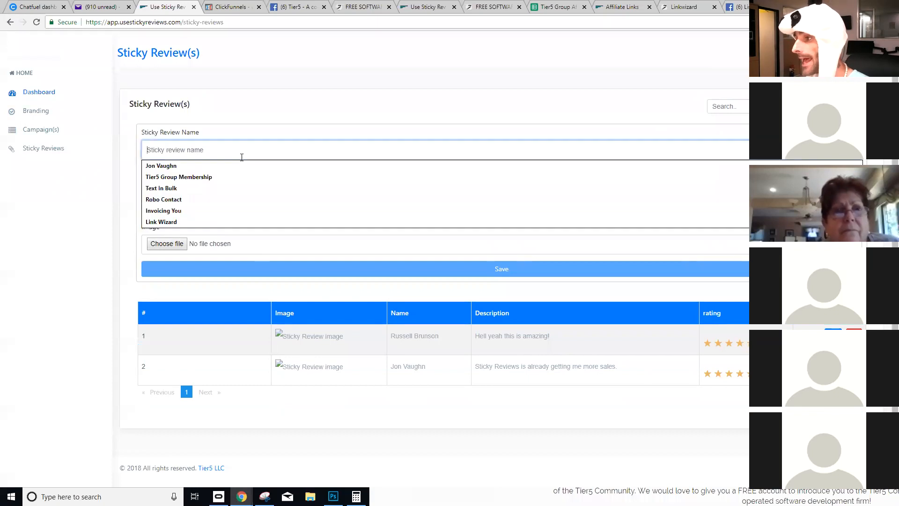
pyautogui.write('Neil Patel')
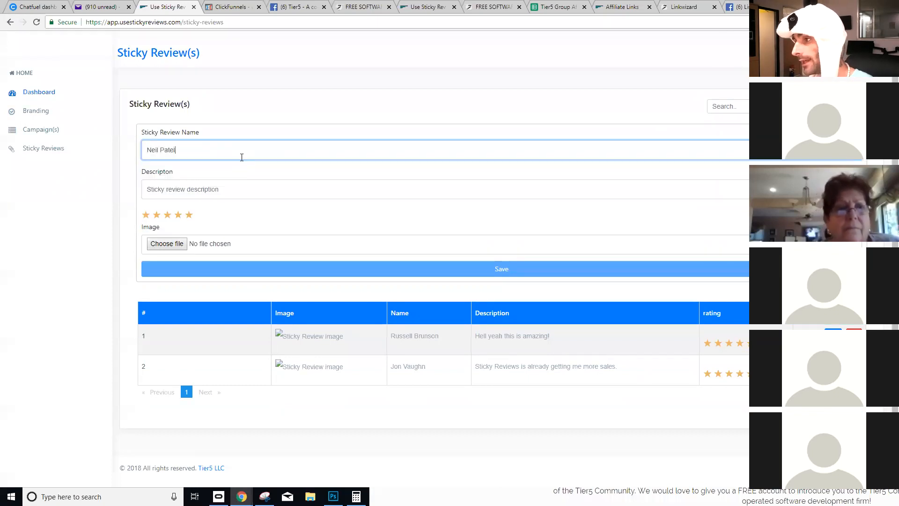
pyautogui.press('Tab')
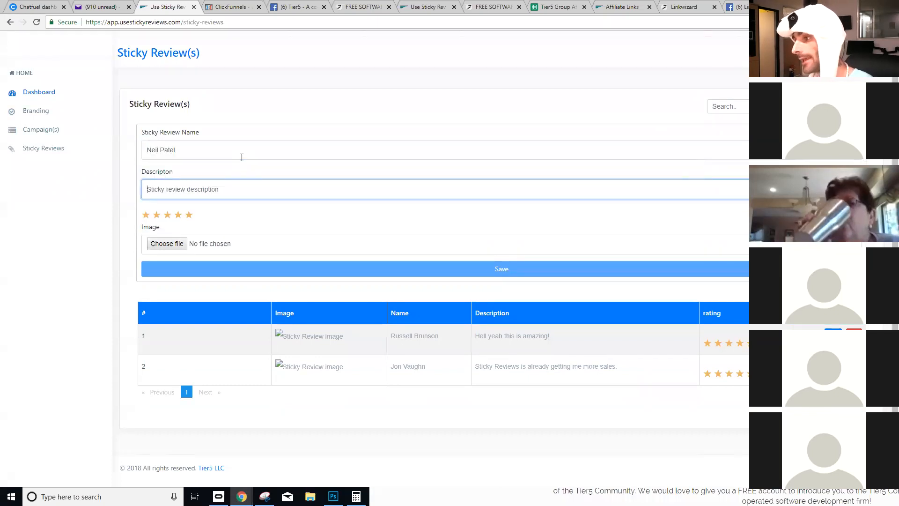
pyautogui.write("You must buy this right now. It's")
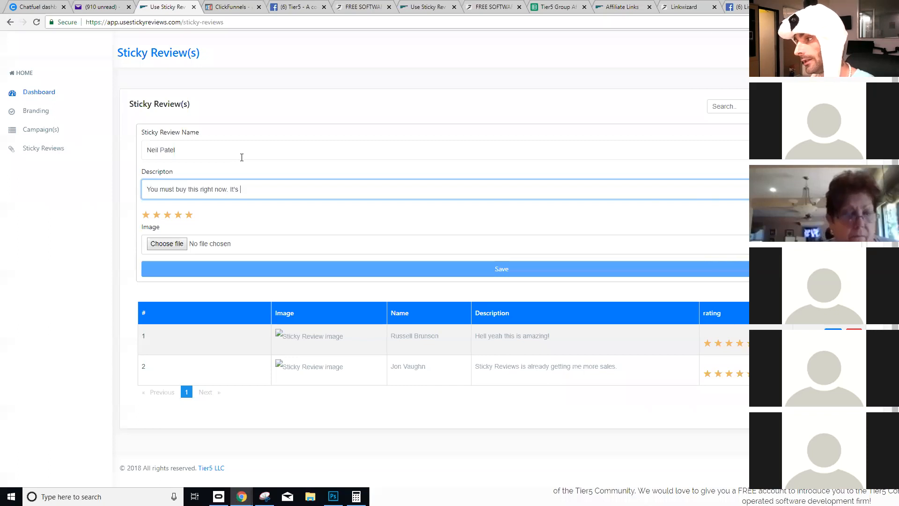
# - Attach the headshot photo, save the review, and return to the campaigns list
pyautogui.click(168, 244)
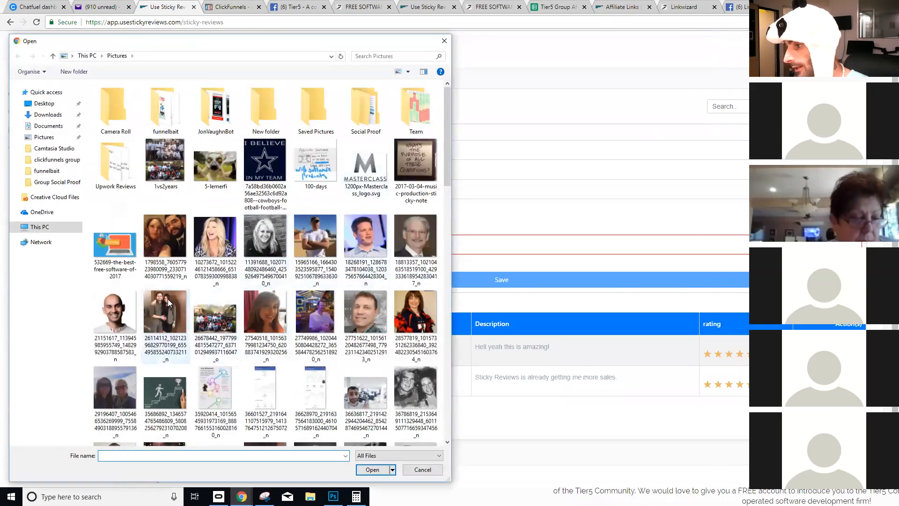
pyautogui.click(115, 311)
pyautogui.click(371, 469)
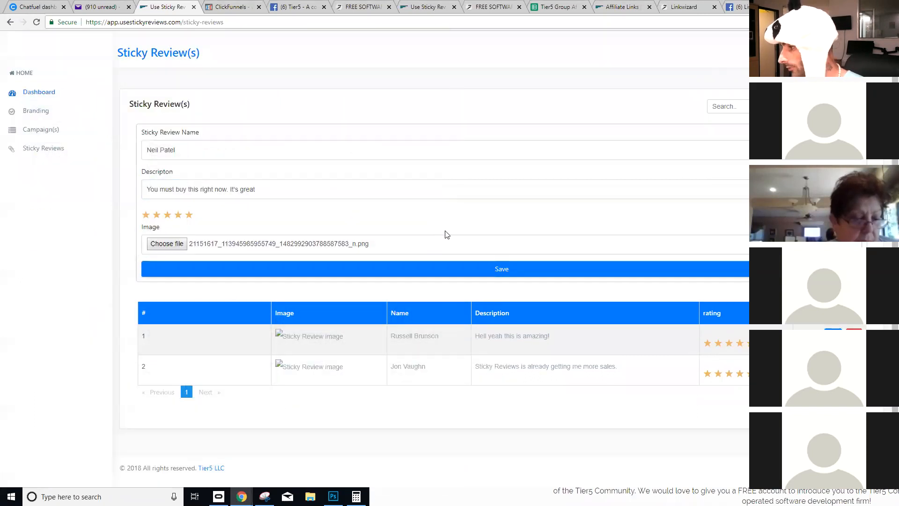
pyautogui.click(417, 270)
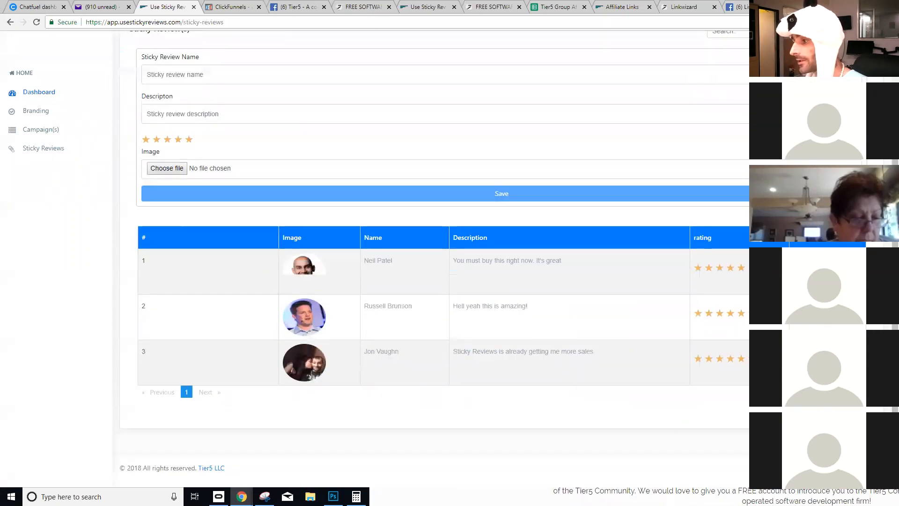
pyautogui.click(18, 132)
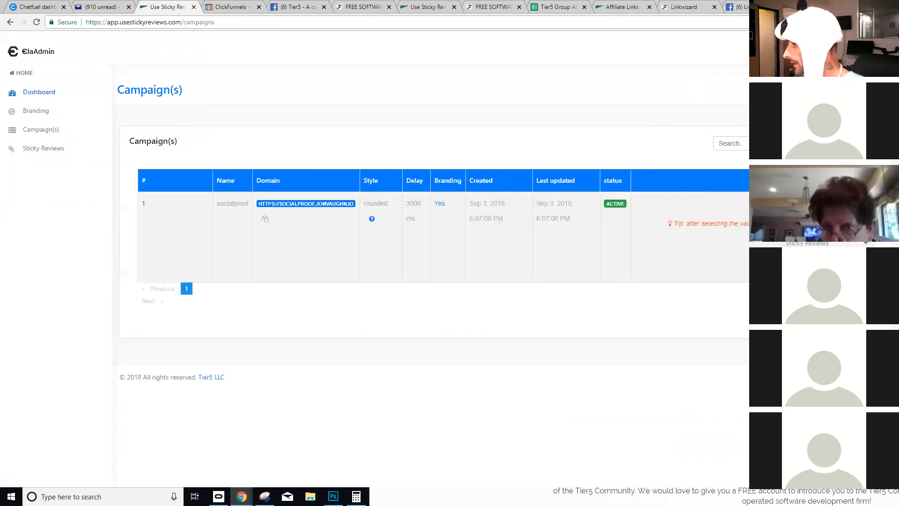
# - Copy the socialproof campaign's embed code snippet and switch to the ClickFunnels dashboard
pyautogui.click(815, 244)
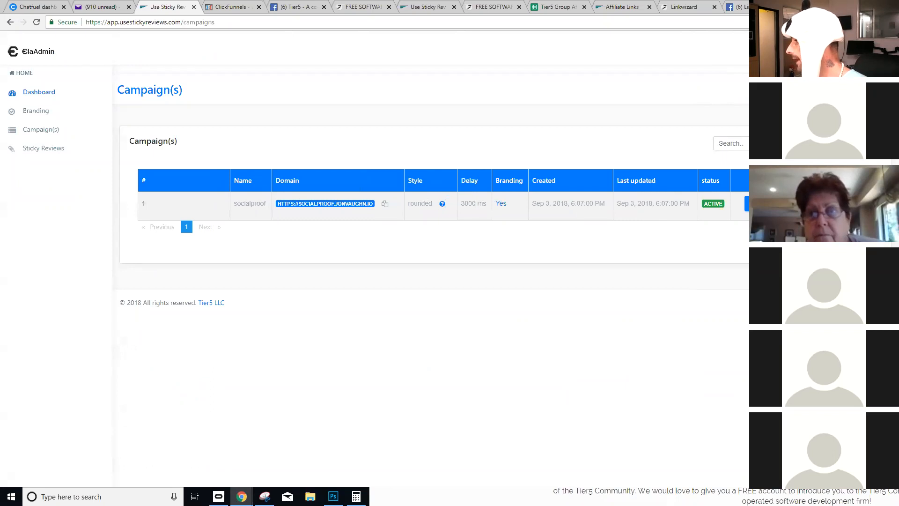
pyautogui.click(792, 204)
pyautogui.click(542, 271)
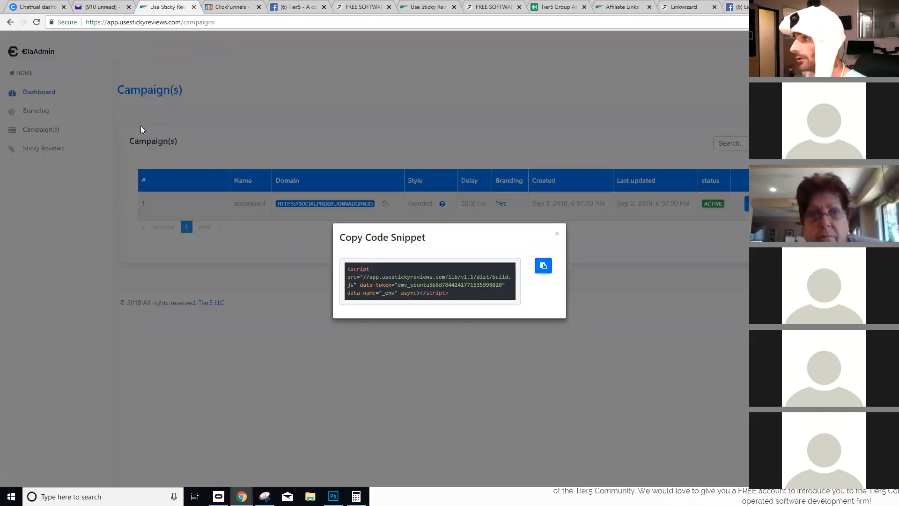
pyautogui.click(232, 6)
# - Open the Social Proof Software Funnel Bait funnel and edit its Optin page
pyautogui.moveTo(628, 43)
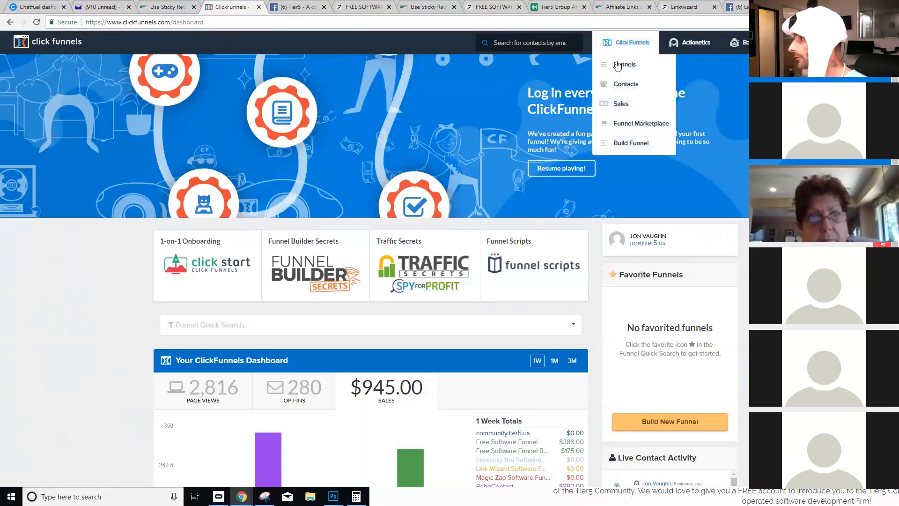
pyautogui.click(619, 65)
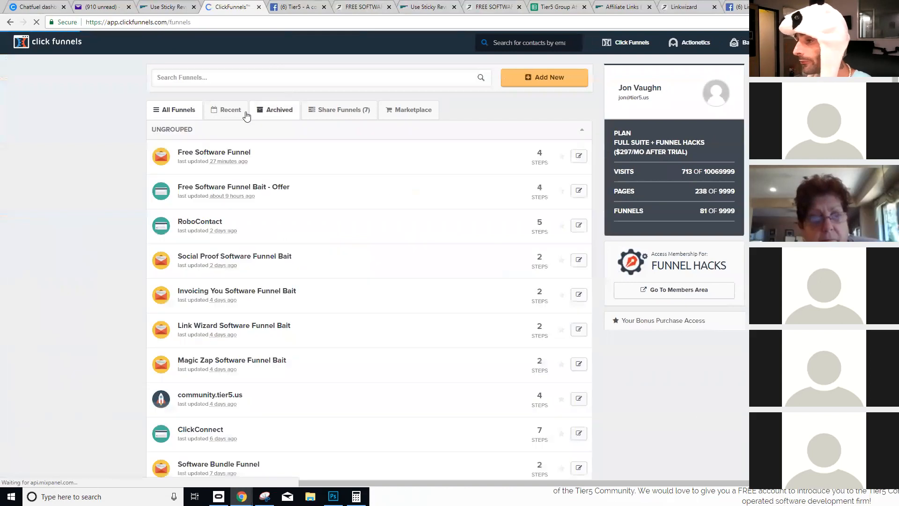
pyautogui.scroll(-1, 244, 216)
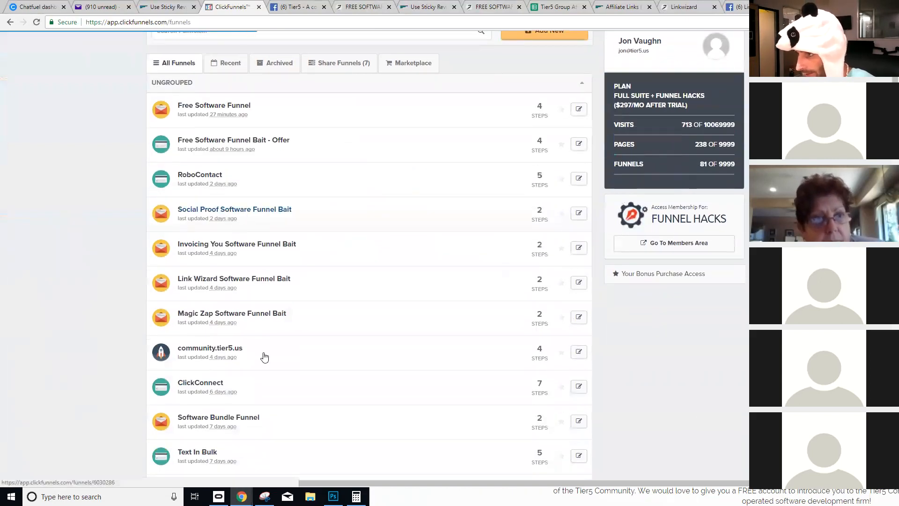
pyautogui.click(265, 356)
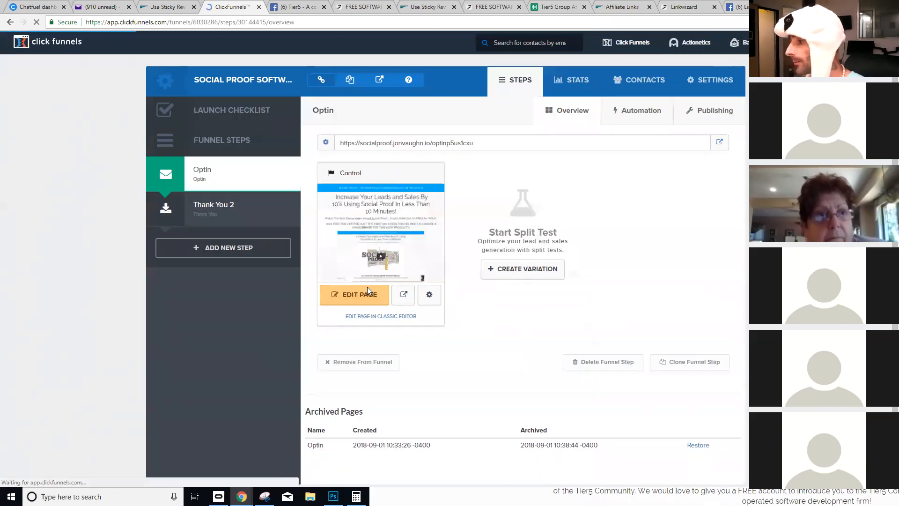
pyautogui.click(351, 303)
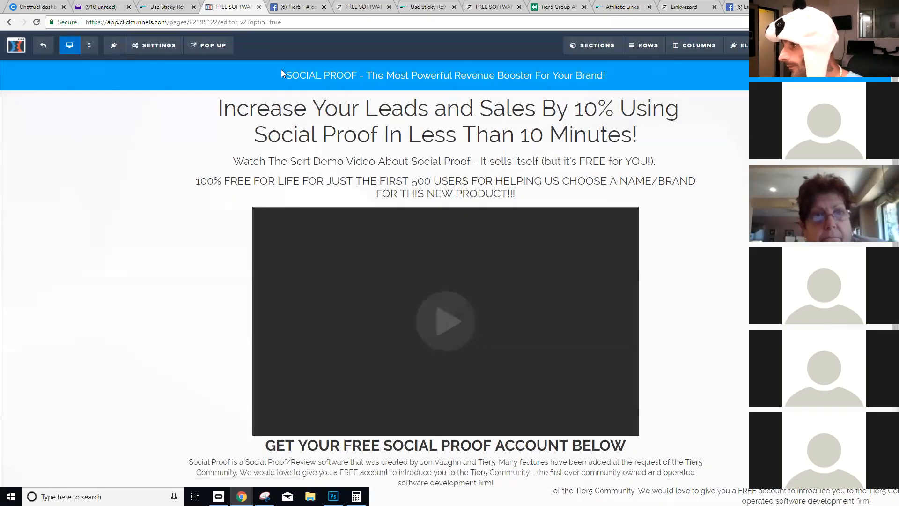
# - In the page's Tracking Code settings, paste the snippet over the old footer script line
pyautogui.moveTo(155, 51)
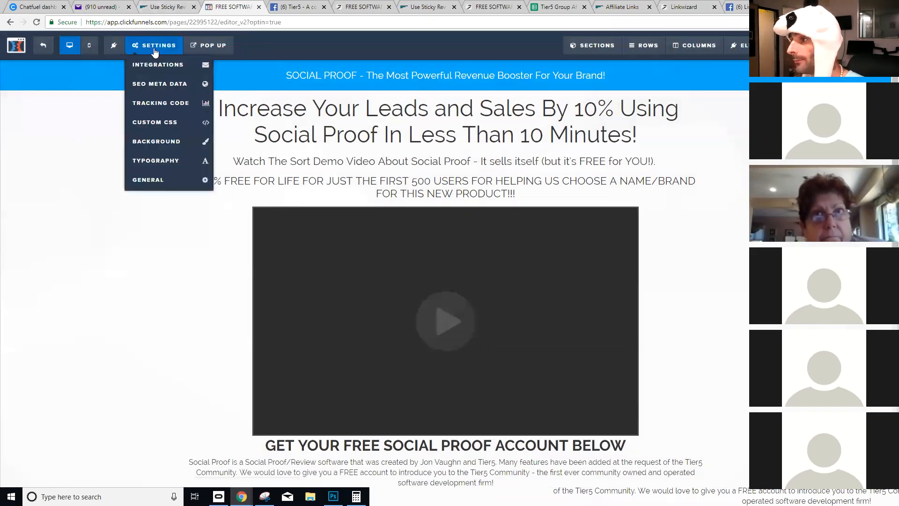
pyautogui.click(157, 105)
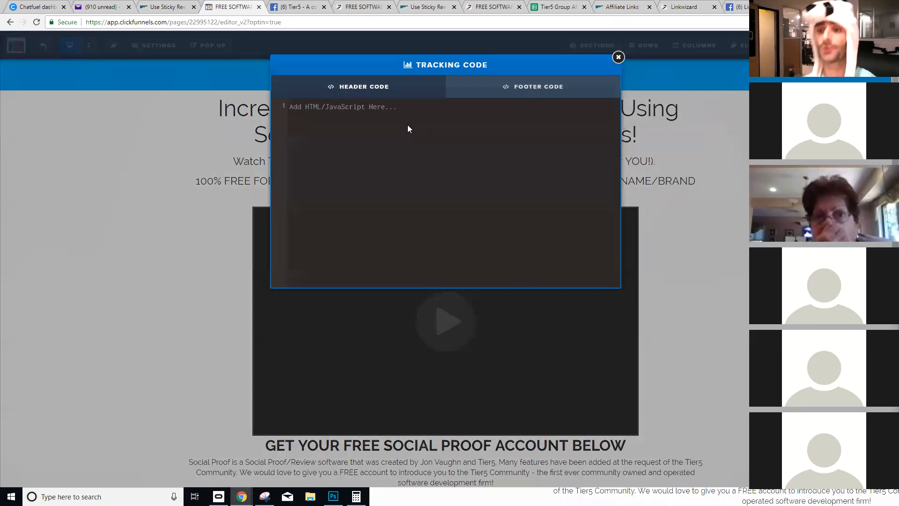
pyautogui.click(517, 90)
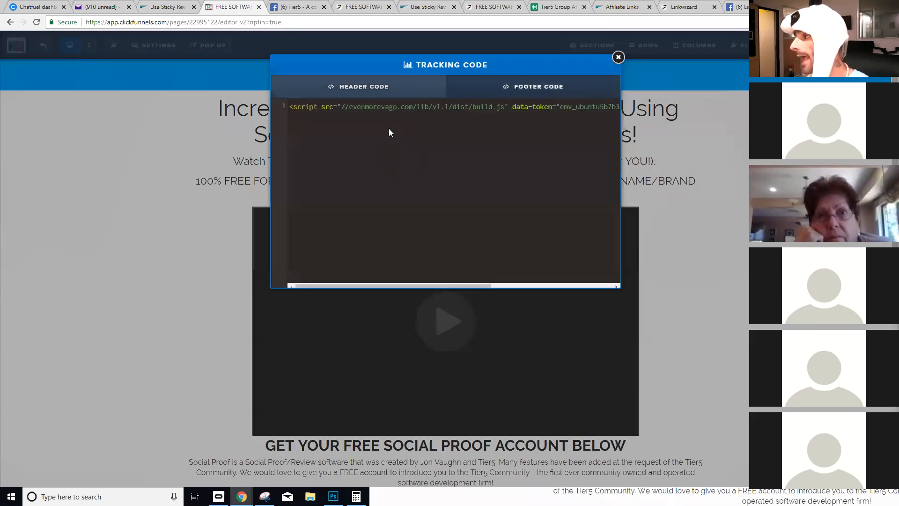
pyautogui.tripleClick(390, 107)
pyautogui.hotkey('ctrl', 'v')
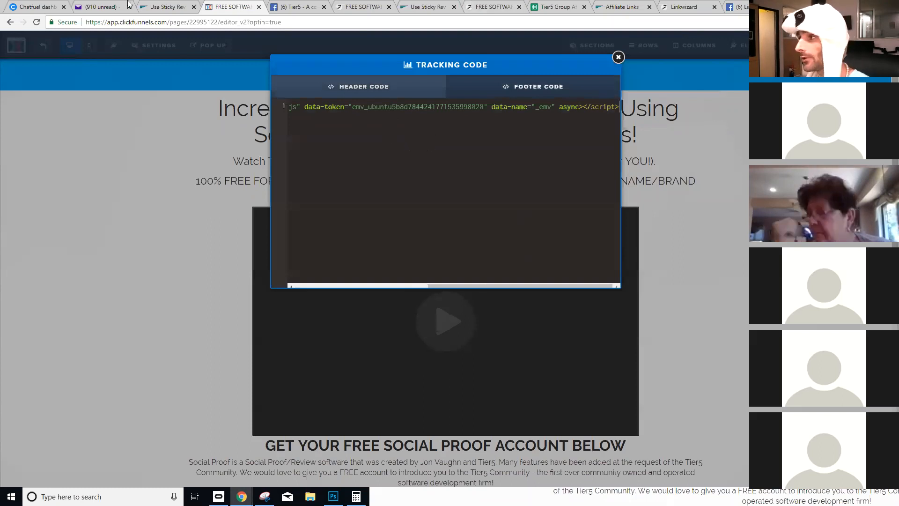
# - Re-copy the campaign snippet from Sticky Reviews, check the pasted script, and close the tracking settings
pyautogui.click(173, 4)
pyautogui.click(627, 316)
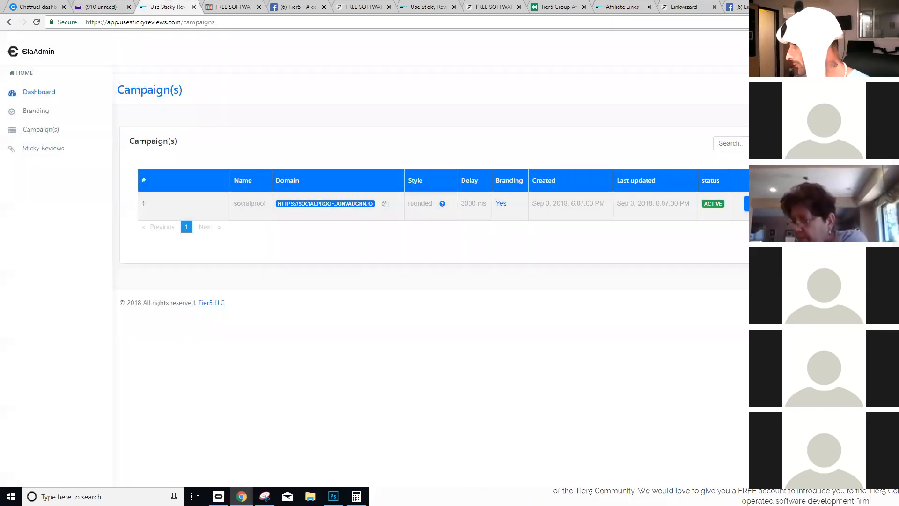
pyautogui.click(755, 204)
pyautogui.click(543, 267)
pyautogui.click(246, 6)
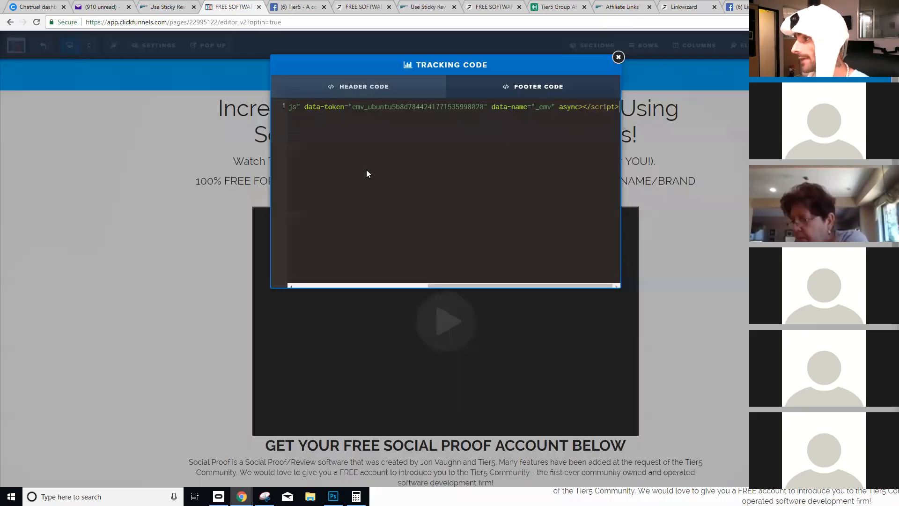
pyautogui.moveTo(508, 107); pyautogui.dragTo(388, 107)
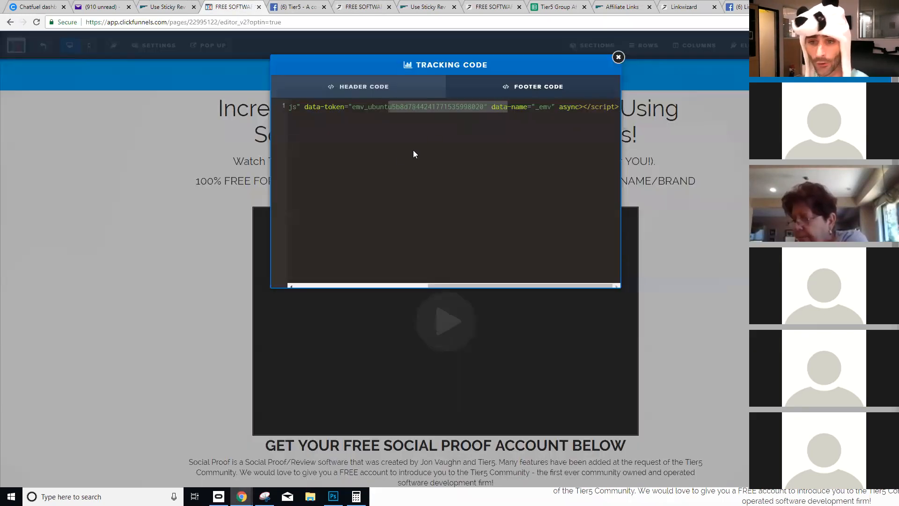
pyautogui.click(517, 163)
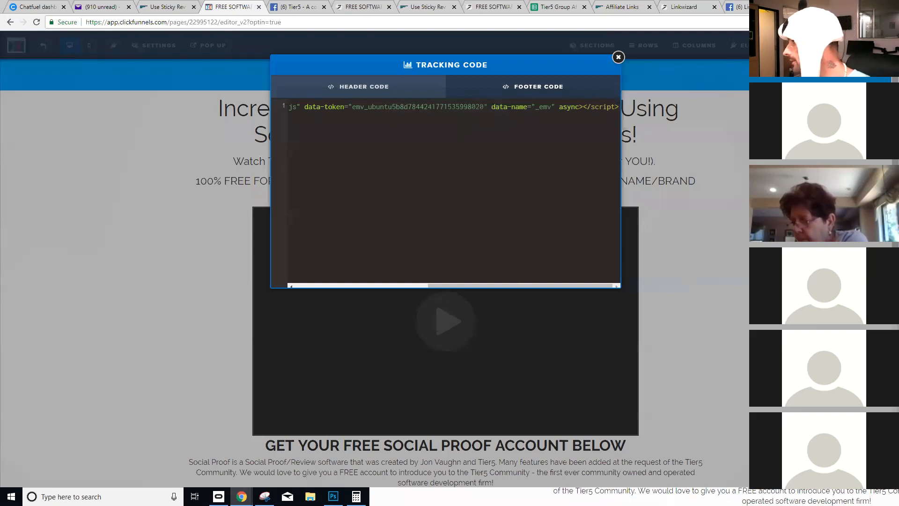
pyautogui.click(618, 57)
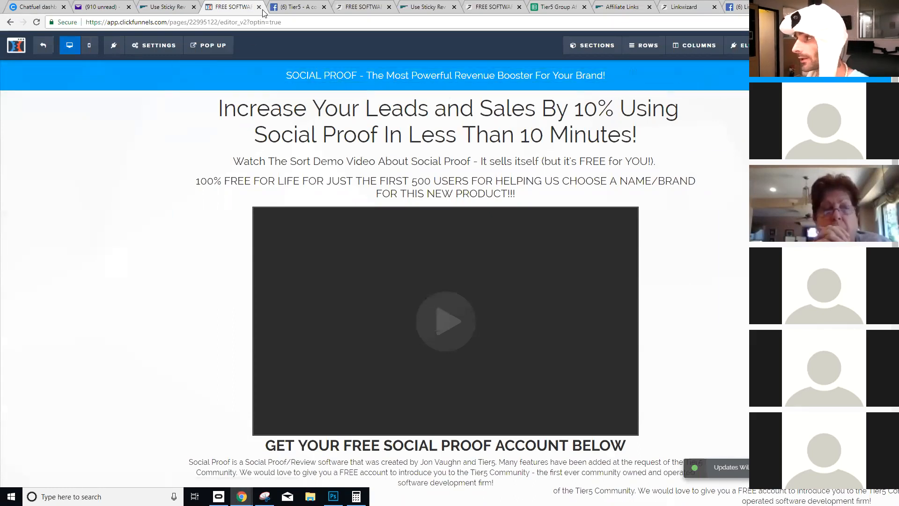
# - Open the published optin page and view its HTML source
pyautogui.click(16, 45)
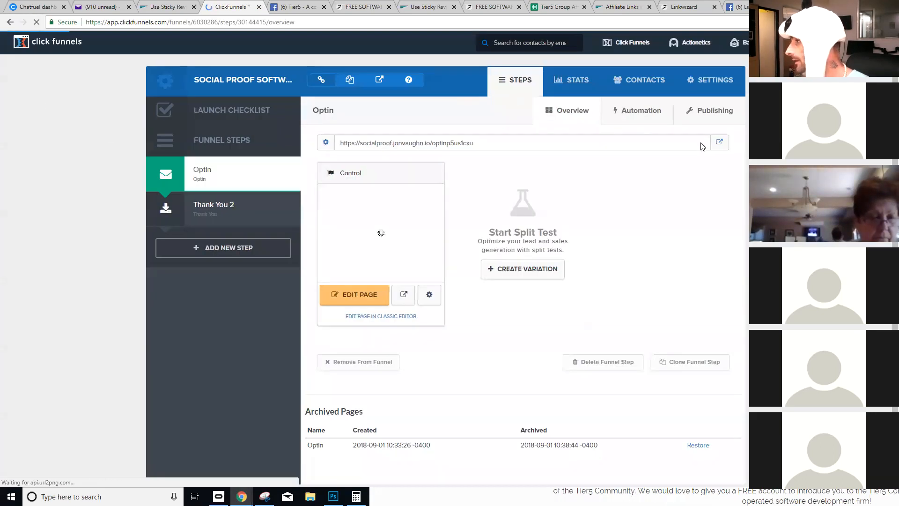
pyautogui.click(723, 142)
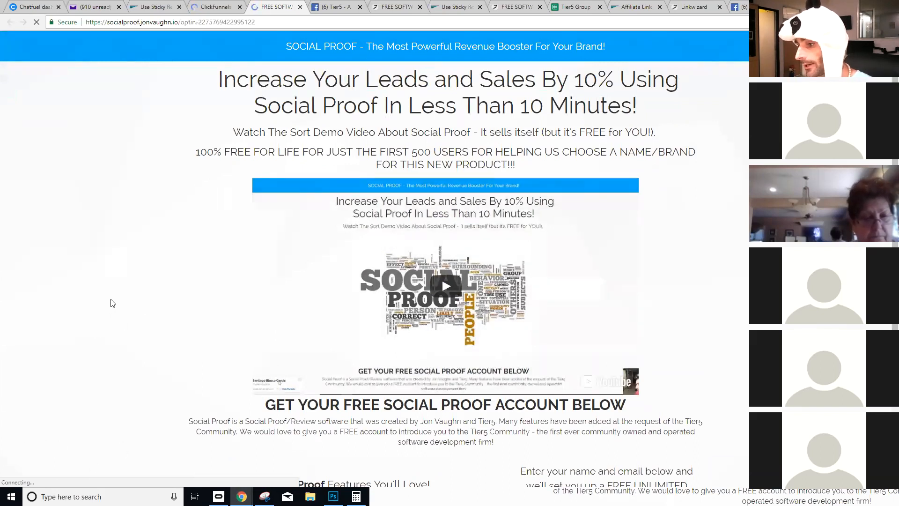
pyautogui.rightClick(113, 303)
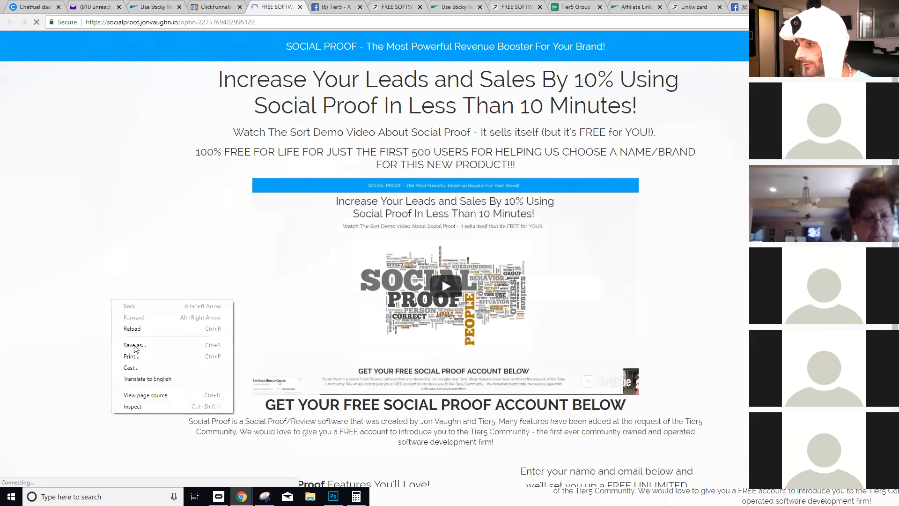
pyautogui.click(141, 395)
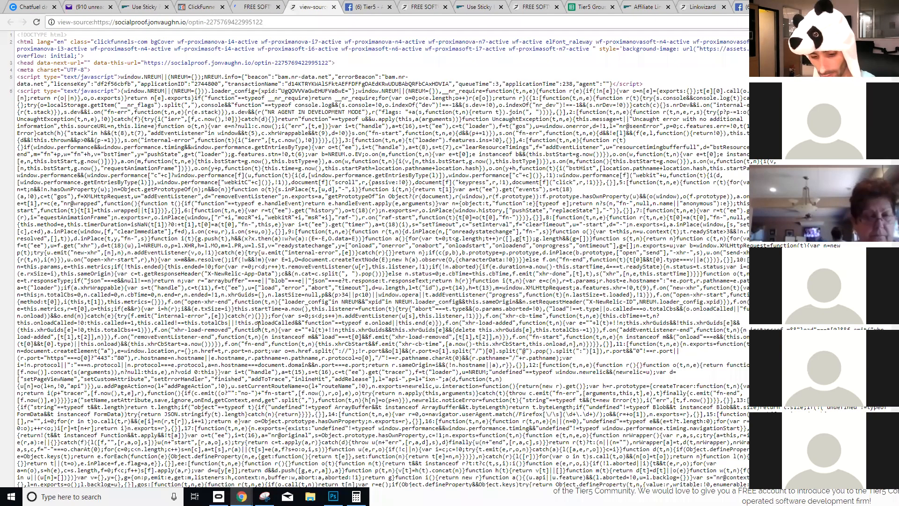
# - Search the page source for 'app.use'
pyautogui.hotkey('ctrl', 'f')
pyautogui.write('app.ge')
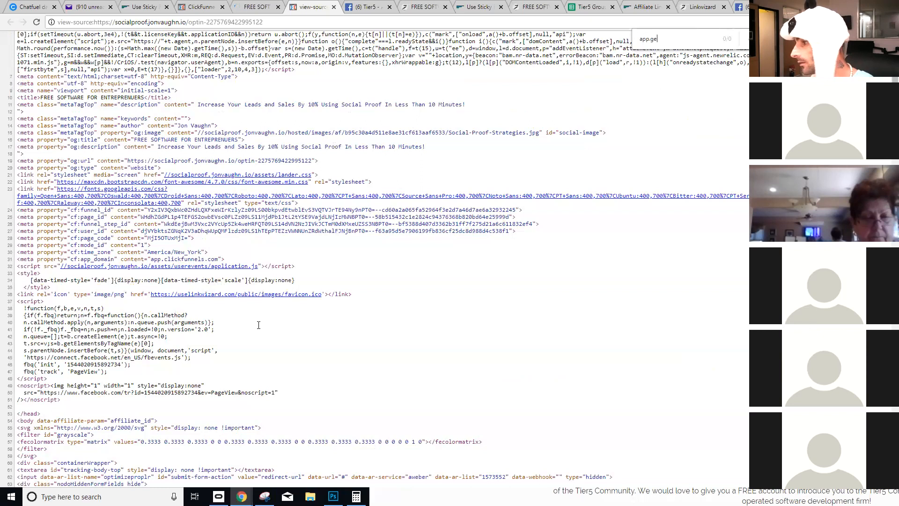
pyautogui.write('t')
pyautogui.press('BackSpace')
pyautogui.press('BackSpace')
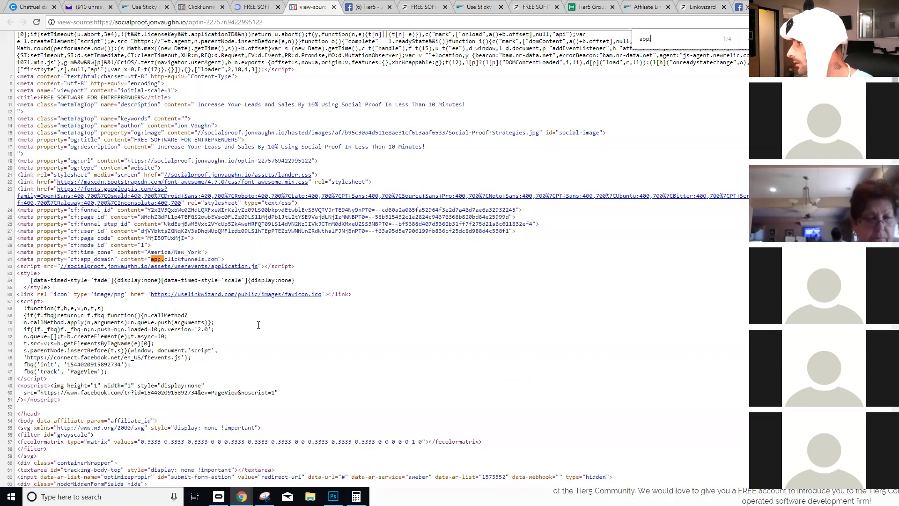
pyautogui.write('use')
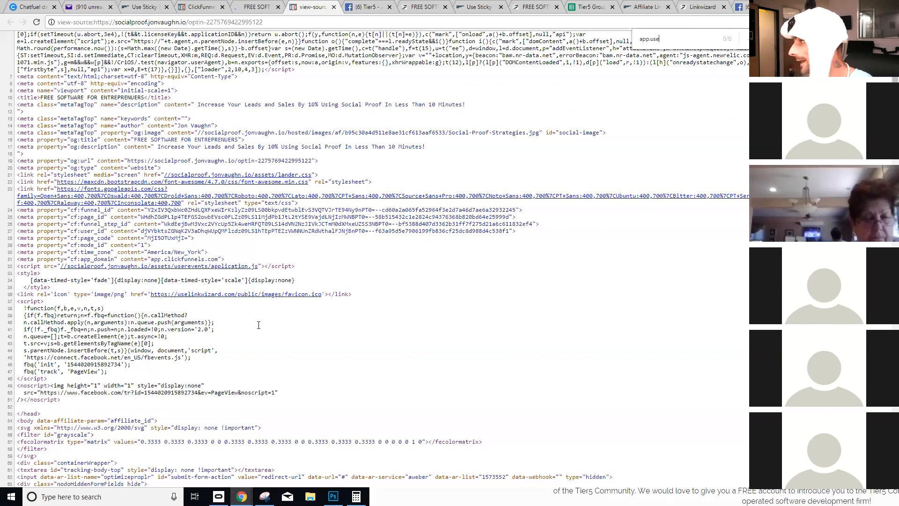
pyautogui.moveTo(670, 41); pyautogui.dragTo(650, 34)
# - Copy the app.usestickyreviews domain from the snippet and search the page source for it
pyautogui.click(150, 5)
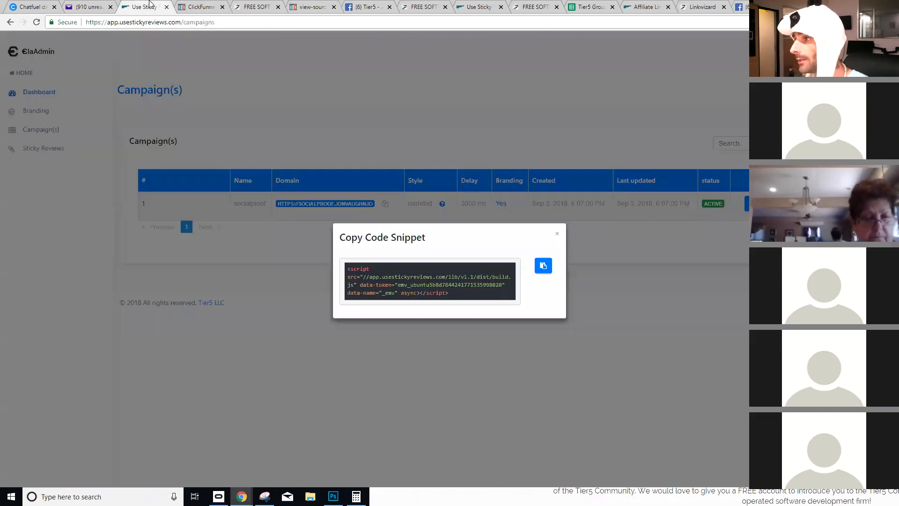
pyautogui.moveTo(370, 277); pyautogui.dragTo(408, 277)
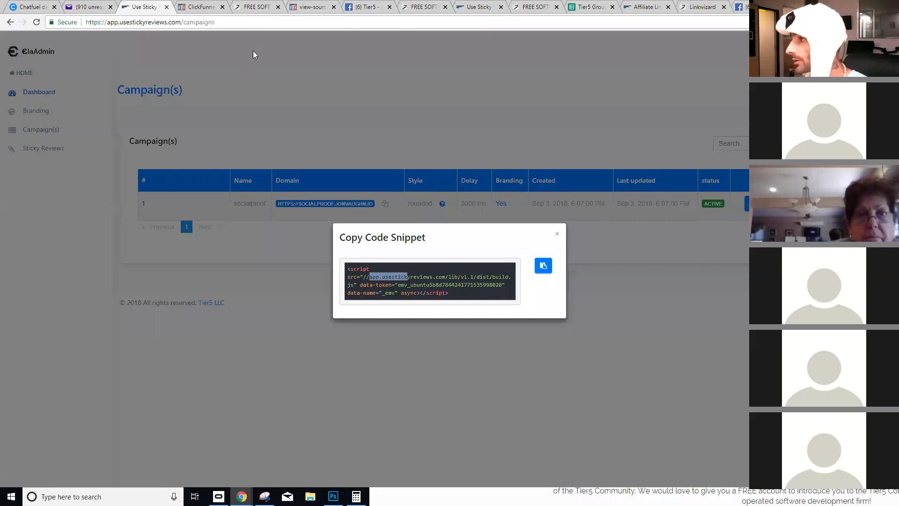
pyautogui.click(309, 6)
pyautogui.doubleClick(681, 40)
pyautogui.hotkey('ctrl', 'v')
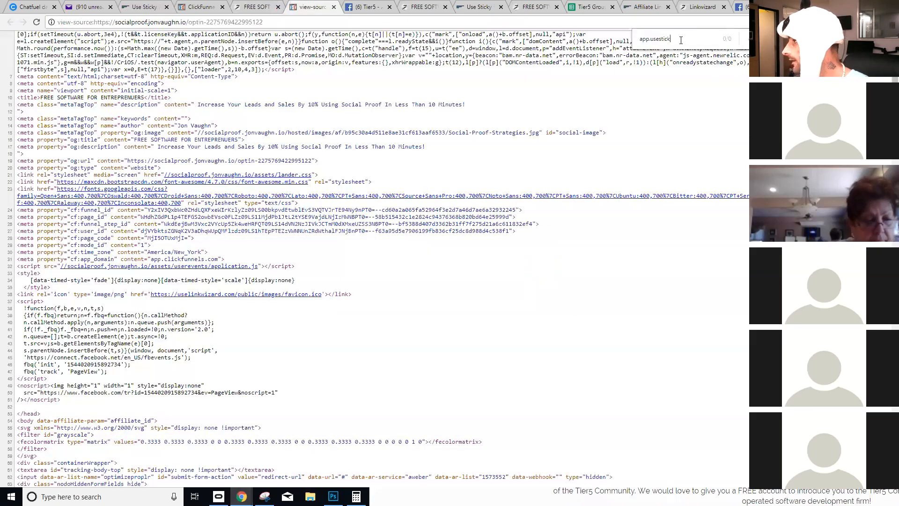
# - Close the page source and select the live optin page's web address
pyautogui.click(333, 7)
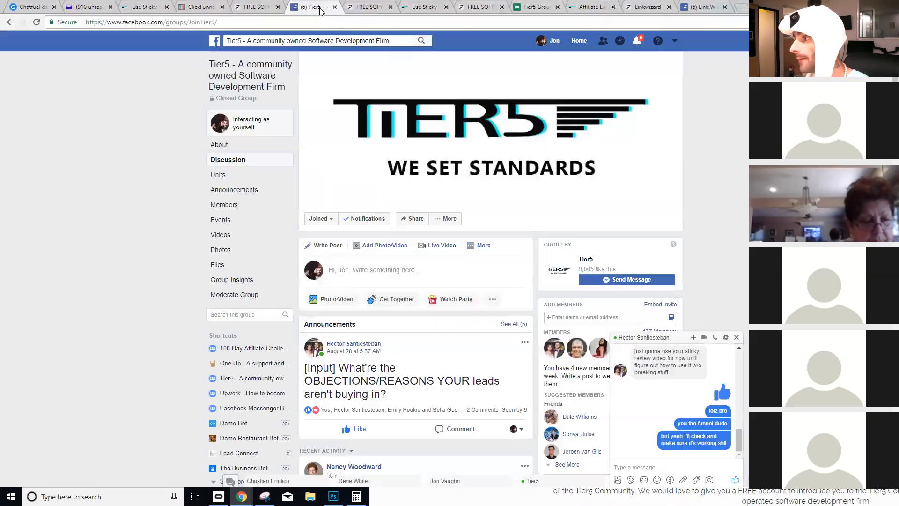
pyautogui.click(263, 7)
pyautogui.moveTo(179, 22); pyautogui.dragTo(85, 22)
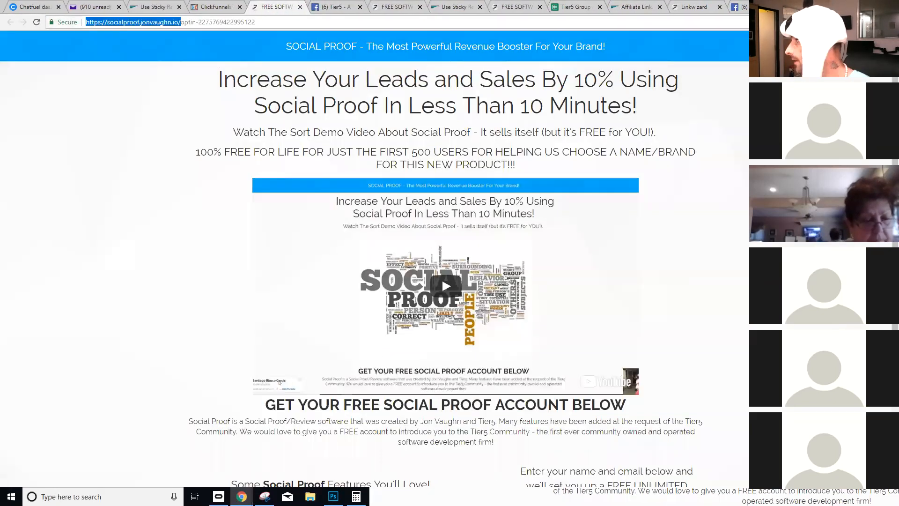
# - Load the optin page's address in a private browsing window
pyautogui.hotkey('ctrl', 'c')
pyautogui.hotkey('ctrl', 'shift', 'n')
pyautogui.hotkey('ctrl', 'v')
pyautogui.press('Return')
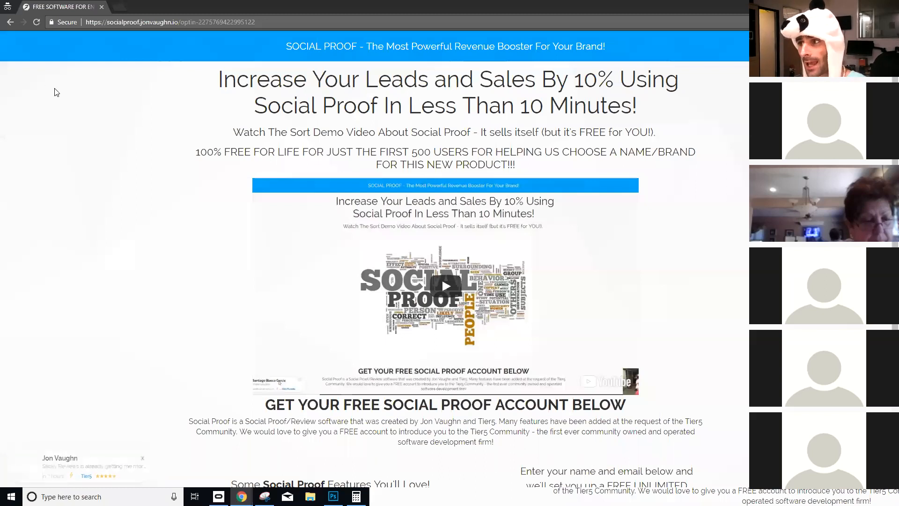
# - Reload to see Tier5 review popups, follow a popup's link to the invoice page, then close the private window
pyautogui.click(36, 22)
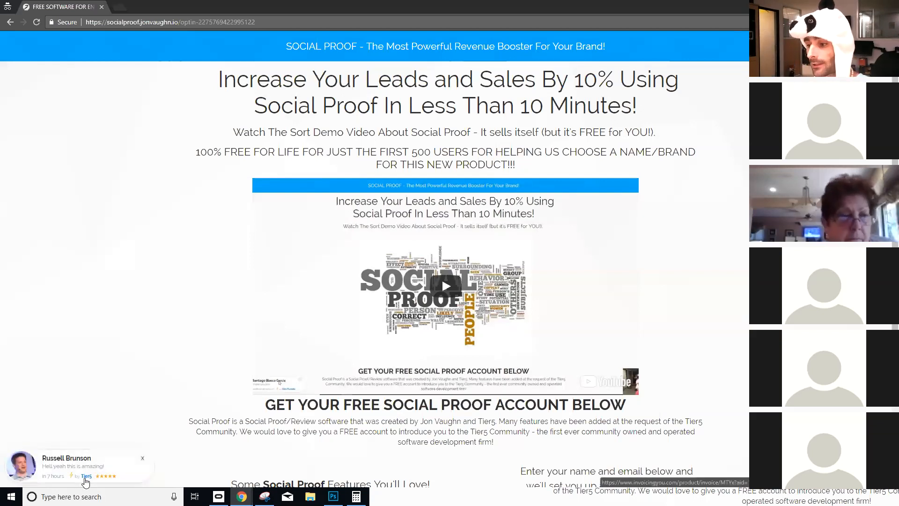
pyautogui.click(85, 481)
pyautogui.click(83, 28)
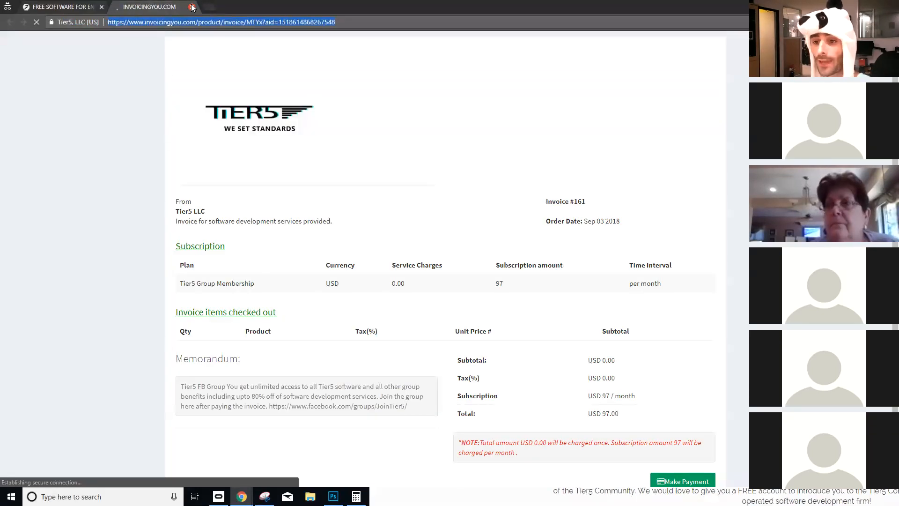
pyautogui.click(192, 7)
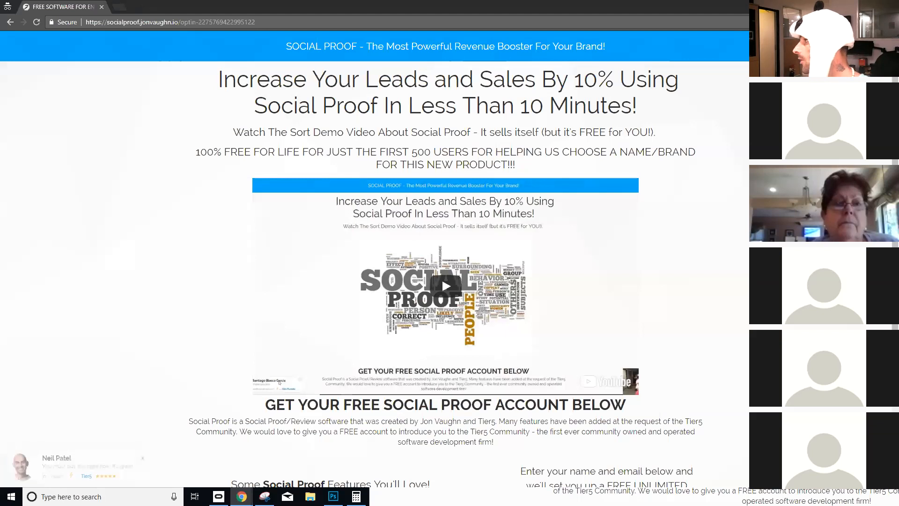
pyautogui.click(888, 5)
# - Close the snippet and start a new brand in Branding named Proof
pyautogui.click(183, 4)
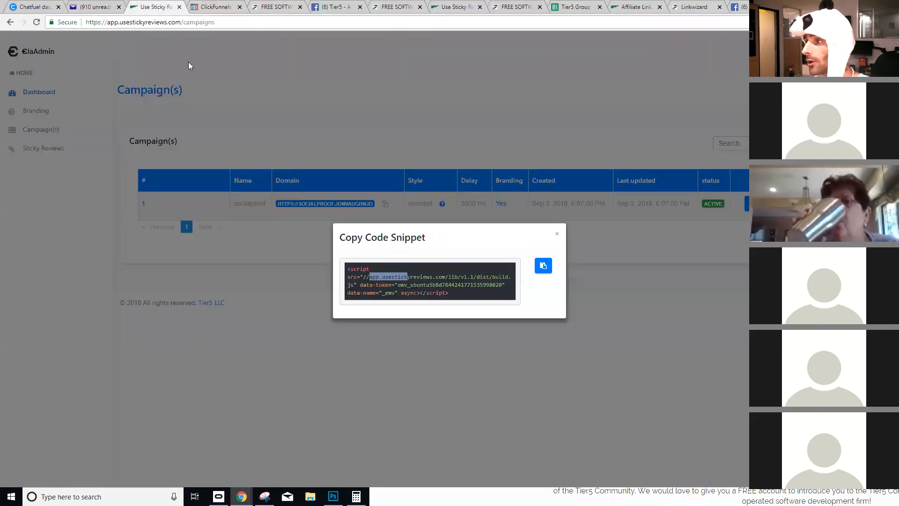
pyautogui.click(238, 136)
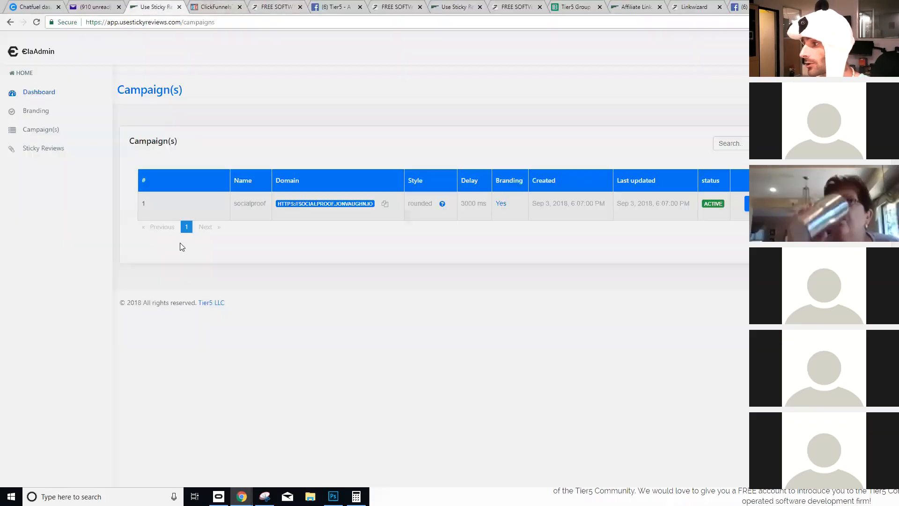
pyautogui.click(49, 113)
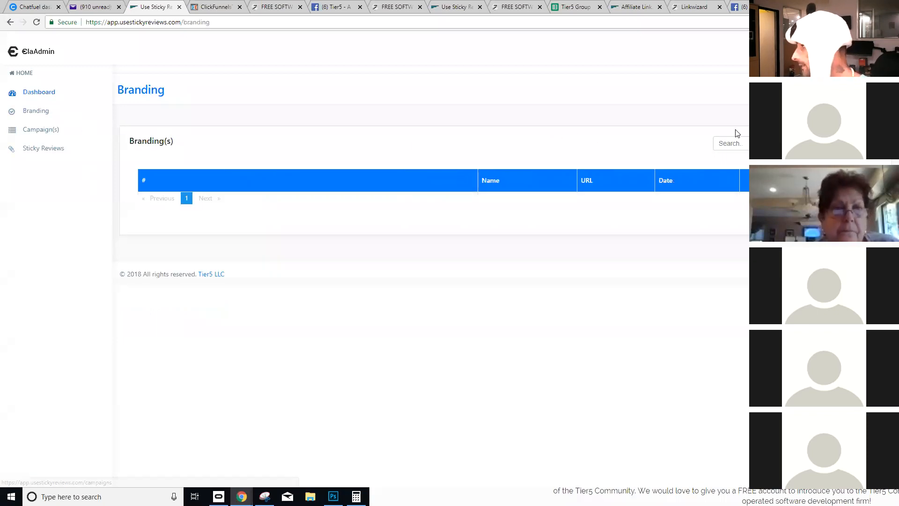
pyautogui.click(231, 181)
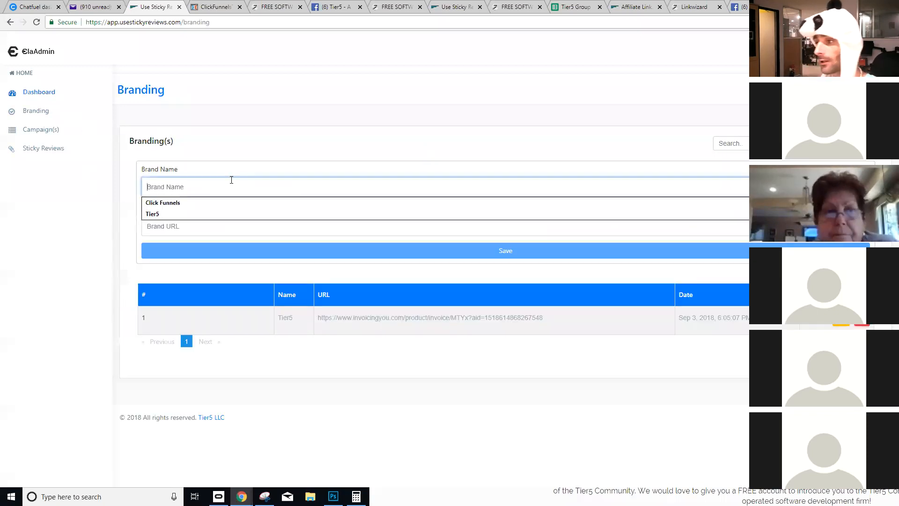
pyautogui.write('Proof')
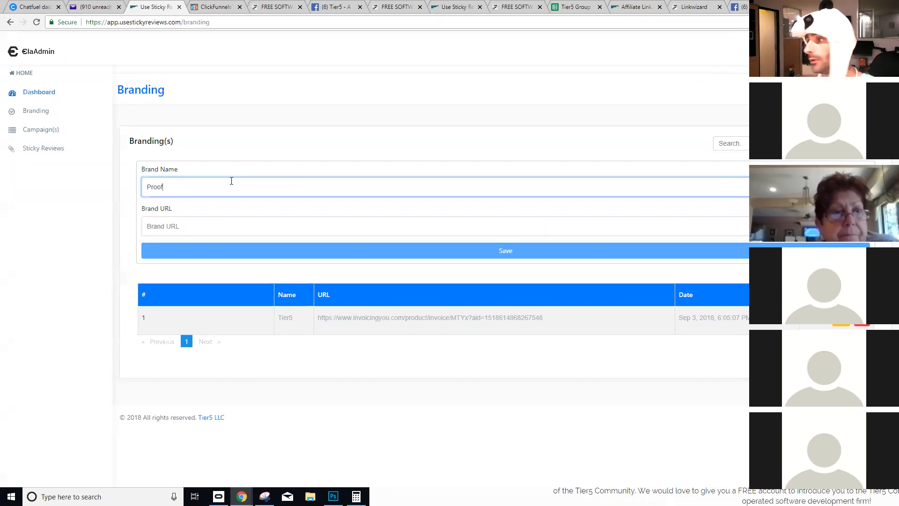
# - Load useproof.com in a new tab and copy its address
pyautogui.hotkey('ctrl', 't')
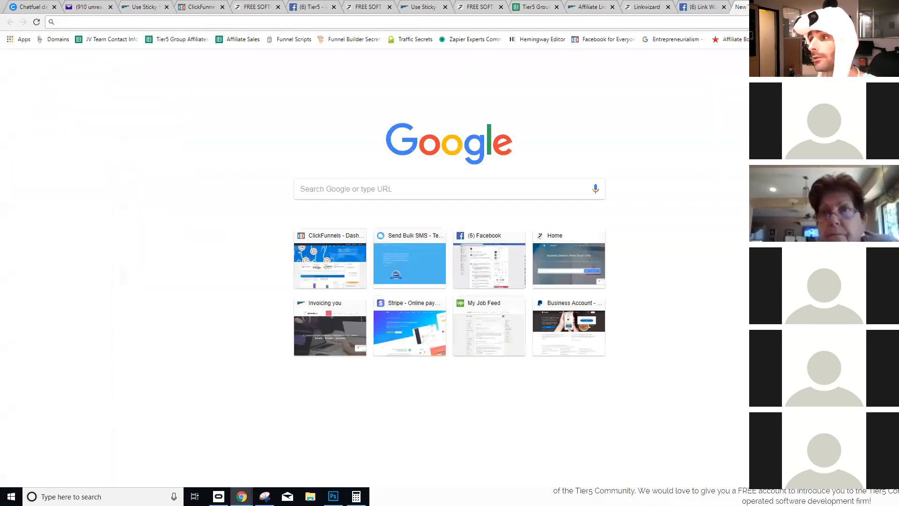
pyautogui.write('usef')
pyautogui.press('BackSpace')
pyautogui.write('proof.com')
pyautogui.press('Return')
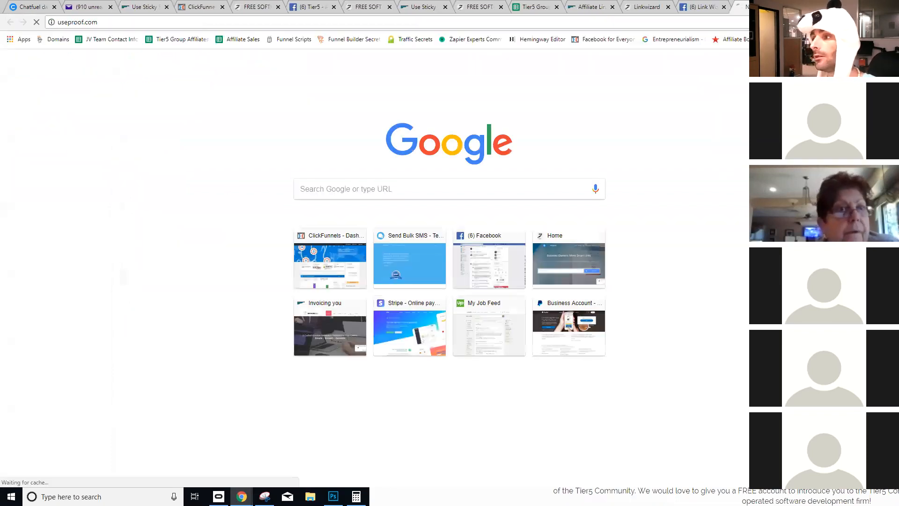
pyautogui.doubleClick(161, 23)
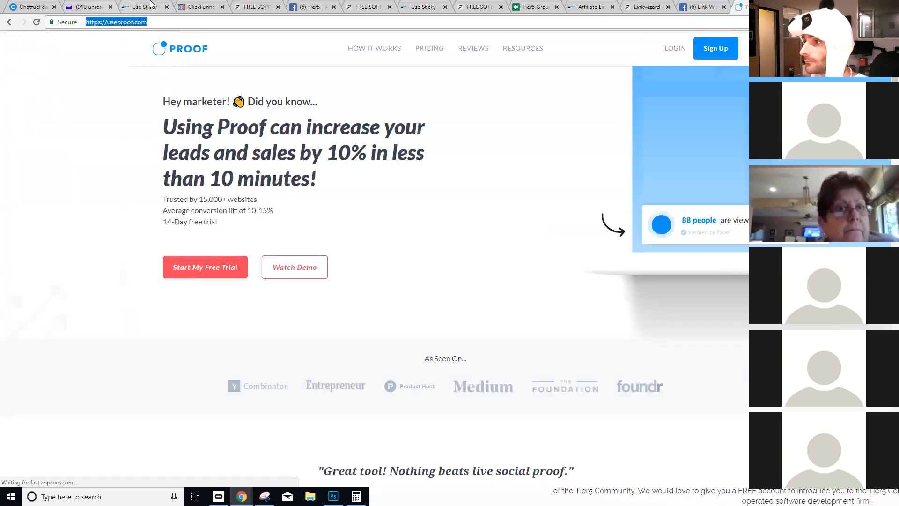
pyautogui.click(140, 7)
pyautogui.click(204, 221)
pyautogui.hotkey('ctrl', 'v')
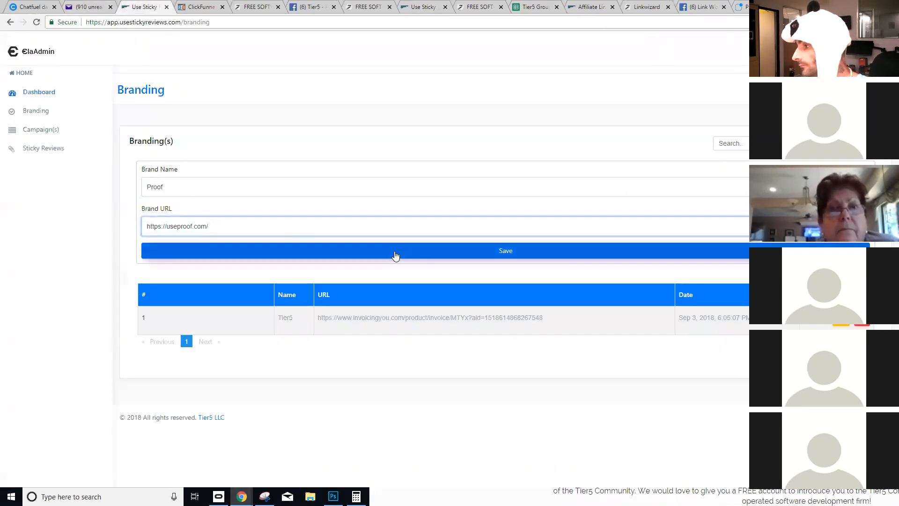
pyautogui.click(170, 260)
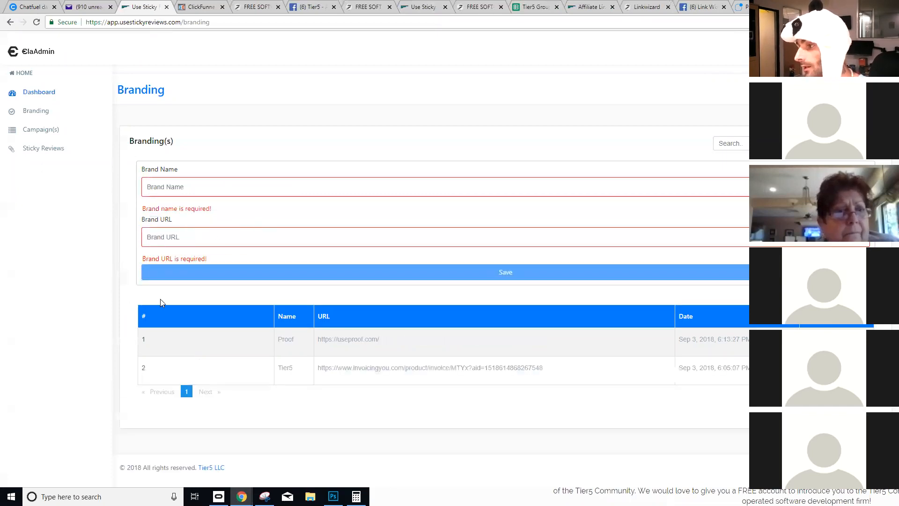
# - Set the socialproof campaign's branding to Proof, save it, and open its live optin page
pyautogui.click(45, 131)
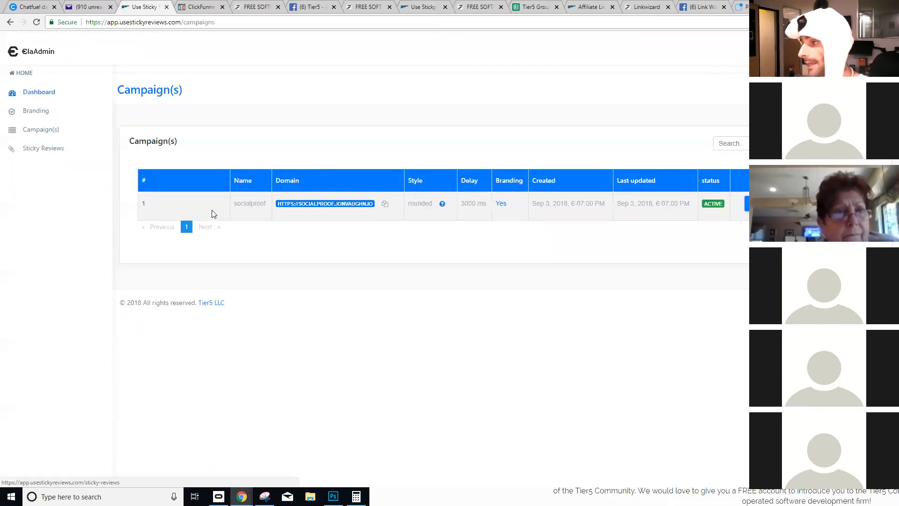
pyautogui.click(746, 206)
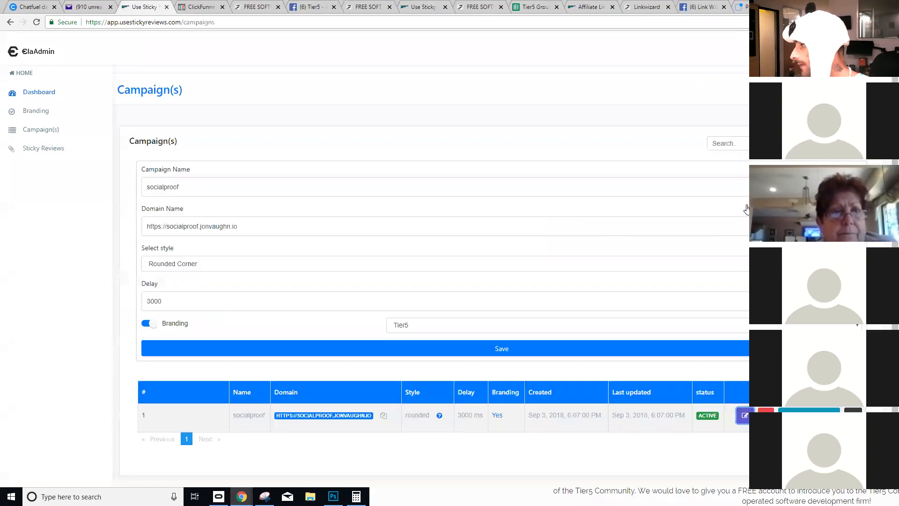
pyautogui.click(415, 325)
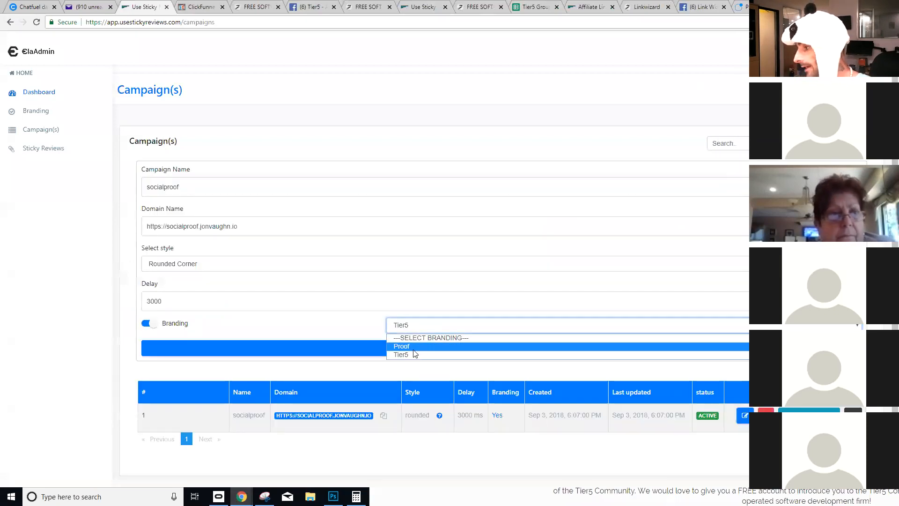
pyautogui.click(148, 323)
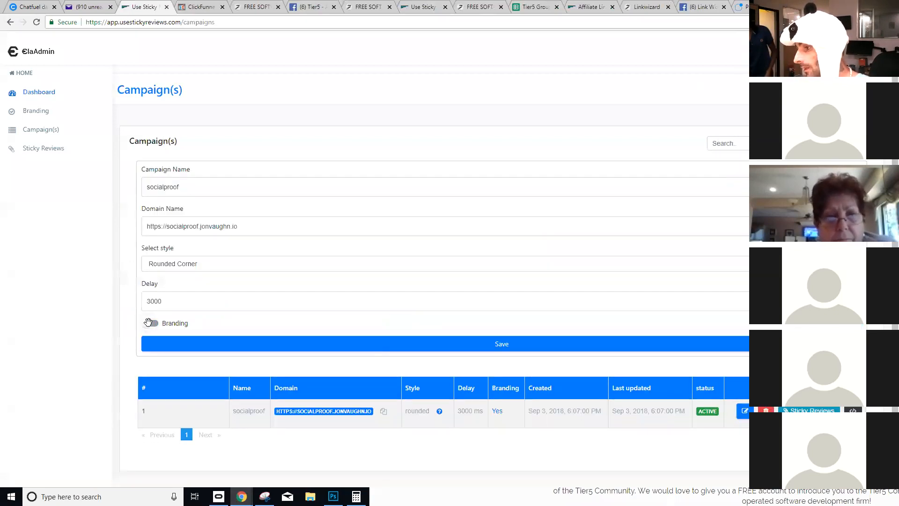
pyautogui.click(148, 323)
pyautogui.click(432, 325)
pyautogui.click(402, 346)
pyautogui.click(323, 349)
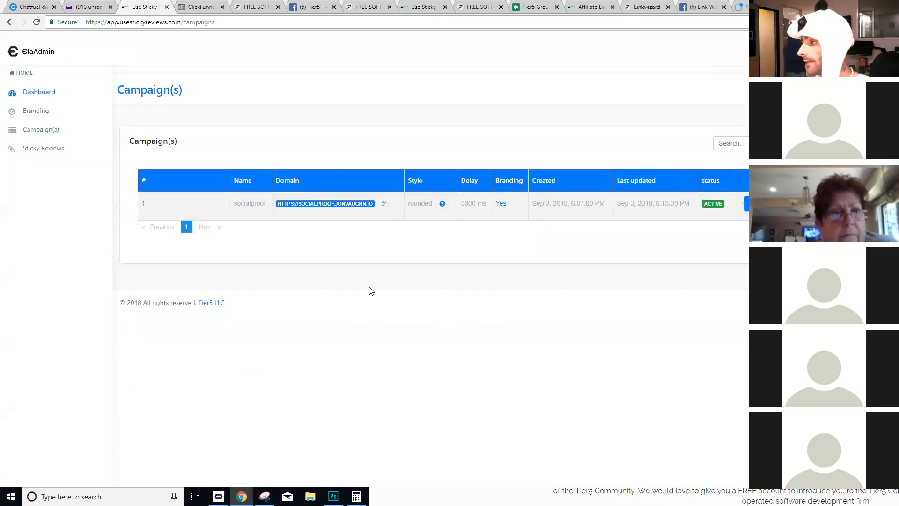
pyautogui.click(284, 202)
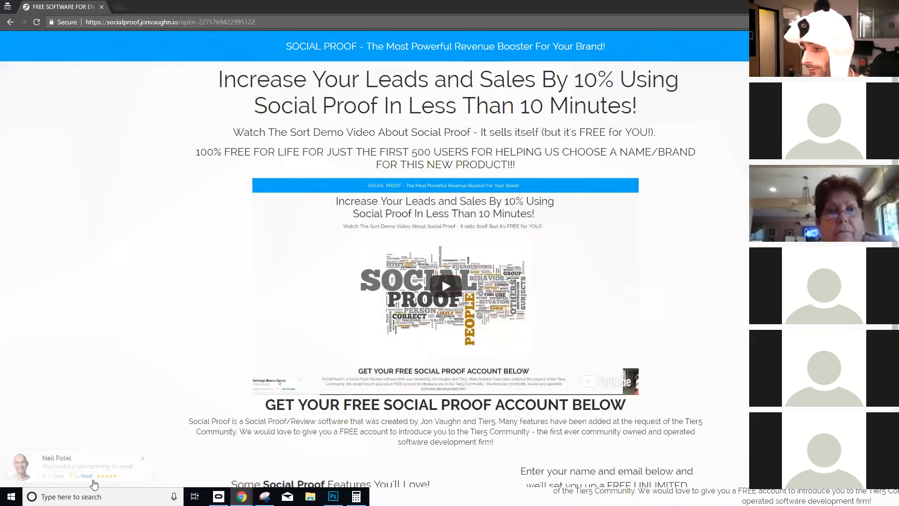
# - Follow the popup's 'by Proof' link, check the optin page's signup form, then close its window
pyautogui.click(87, 476)
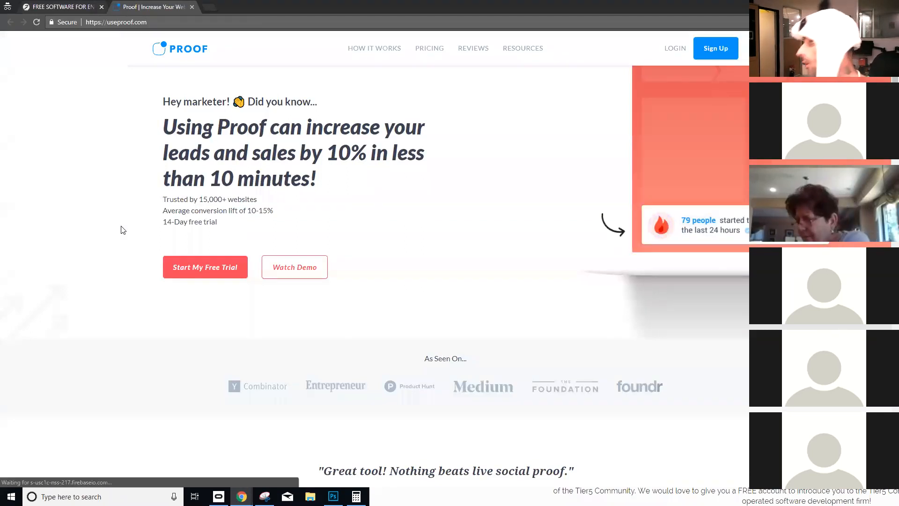
pyautogui.click(69, 3)
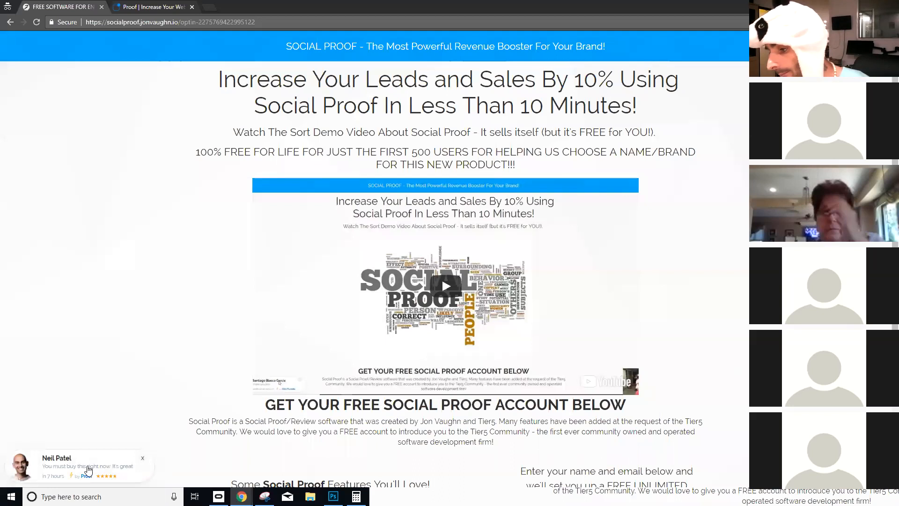
pyautogui.scroll(-5, 568, 381)
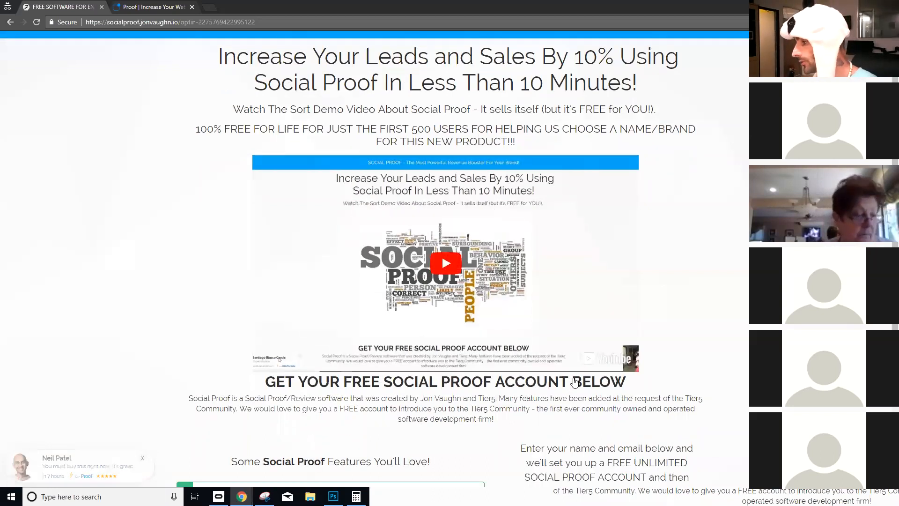
pyautogui.click(572, 320)
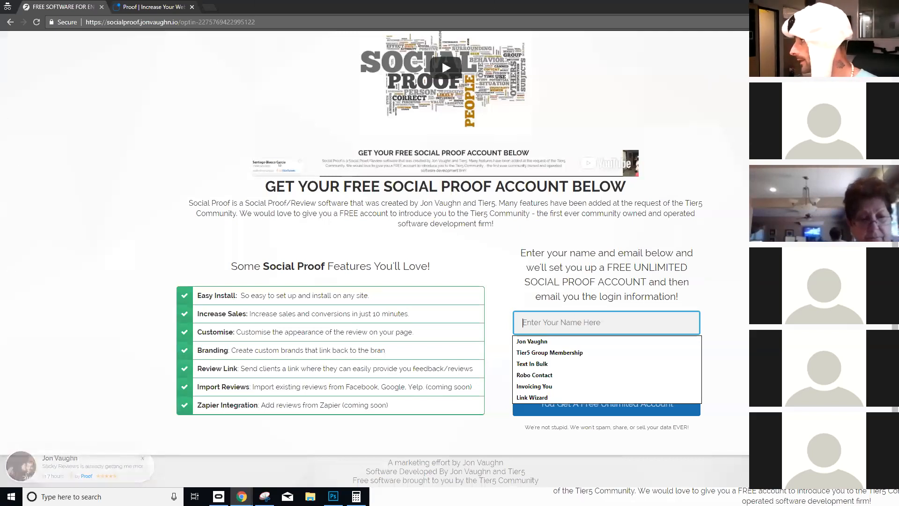
pyautogui.click(844, 4)
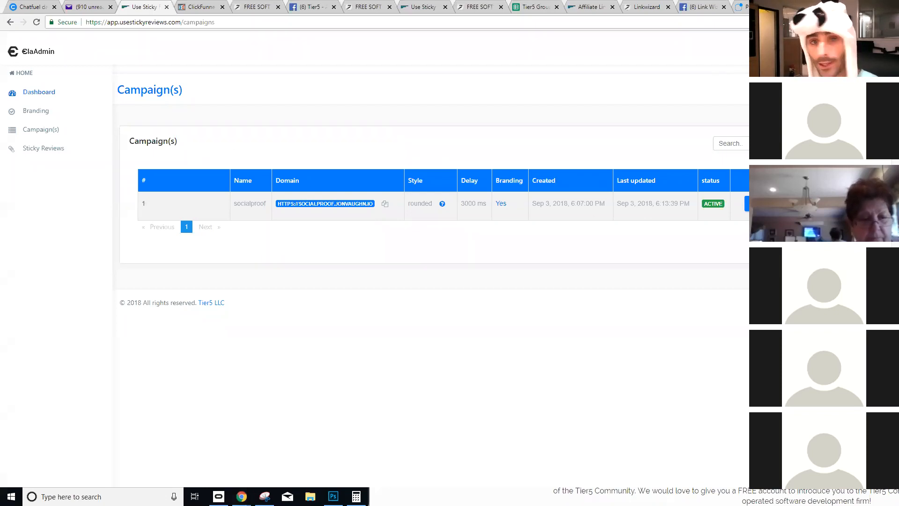
# - Sketch the first page in red with a header, a word, text lines and two choice buttons
pyautogui.moveTo(163, 185)
pyautogui.mouseDown()
pyautogui.moveTo(164, 315)
pyautogui.moveTo(242, 352)
pyautogui.moveTo(276, 355)
pyautogui.mouseUp()
pyautogui.moveTo(277, 311)
pyautogui.mouseDown()
pyautogui.moveTo(251, 165)
pyautogui.moveTo(169, 167)
pyautogui.moveTo(164, 199)
pyautogui.moveTo(256, 200)
pyautogui.mouseUp()
pyautogui.moveTo(190, 184); pyautogui.dragTo(184, 178)
pyautogui.moveTo(187, 210)
pyautogui.mouseDown()
pyautogui.moveTo(243, 210)
pyautogui.moveTo(218, 220)
pyautogui.moveTo(236, 219)
pyautogui.moveTo(218, 231)
pyautogui.moveTo(233, 232)
pyautogui.mouseUp()
pyautogui.moveTo(176, 258); pyautogui.dragTo(196, 261)
pyautogui.moveTo(199, 256); pyautogui.dragTo(217, 252)
pyautogui.moveTo(225, 255); pyautogui.dragTo(244, 254)
pyautogui.moveTo(188, 268)
pyautogui.mouseDown()
pyautogui.moveTo(232, 266)
pyautogui.moveTo(221, 281)
pyautogui.moveTo(243, 282)
pyautogui.mouseUp()
pyautogui.moveTo(181, 304)
pyautogui.mouseDown()
pyautogui.moveTo(177, 315)
pyautogui.moveTo(216, 313)
pyautogui.moveTo(178, 304)
pyautogui.moveTo(241, 317)
pyautogui.moveTo(259, 309)
pyautogui.moveTo(203, 308)
pyautogui.moveTo(338, 294)
pyautogui.mouseUp()
# - Add a second page with a box and star ratings, a third page with text lines, and linking strokes
pyautogui.moveTo(357, 189)
pyautogui.mouseDown()
pyautogui.moveTo(363, 317)
pyautogui.moveTo(493, 297)
pyautogui.moveTo(424, 187)
pyautogui.moveTo(364, 185)
pyautogui.moveTo(441, 205)
pyautogui.moveTo(368, 205)
pyautogui.mouseUp()
pyautogui.moveTo(375, 240)
pyautogui.mouseDown()
pyautogui.moveTo(420, 253)
pyautogui.moveTo(429, 240)
pyautogui.mouseUp()
pyautogui.moveTo(379, 271)
pyautogui.mouseDown()
pyautogui.moveTo(375, 283)
pyautogui.moveTo(424, 277)
pyautogui.moveTo(415, 277)
pyautogui.mouseUp()
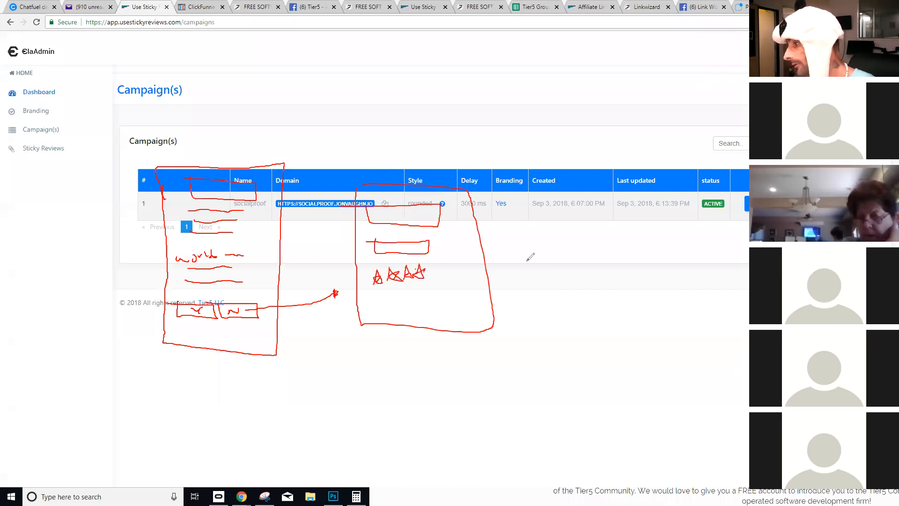
pyautogui.moveTo(505, 258); pyautogui.dragTo(518, 257)
pyautogui.moveTo(534, 199)
pyautogui.mouseDown()
pyautogui.moveTo(674, 316)
pyautogui.moveTo(628, 196)
pyautogui.moveTo(541, 199)
pyautogui.mouseUp()
pyautogui.moveTo(220, 146); pyautogui.dragTo(234, 202)
pyautogui.moveTo(552, 216); pyautogui.dragTo(616, 211)
pyautogui.moveTo(552, 220)
pyautogui.mouseDown()
pyautogui.moveTo(592, 219)
pyautogui.moveTo(592, 231)
pyautogui.mouseUp()
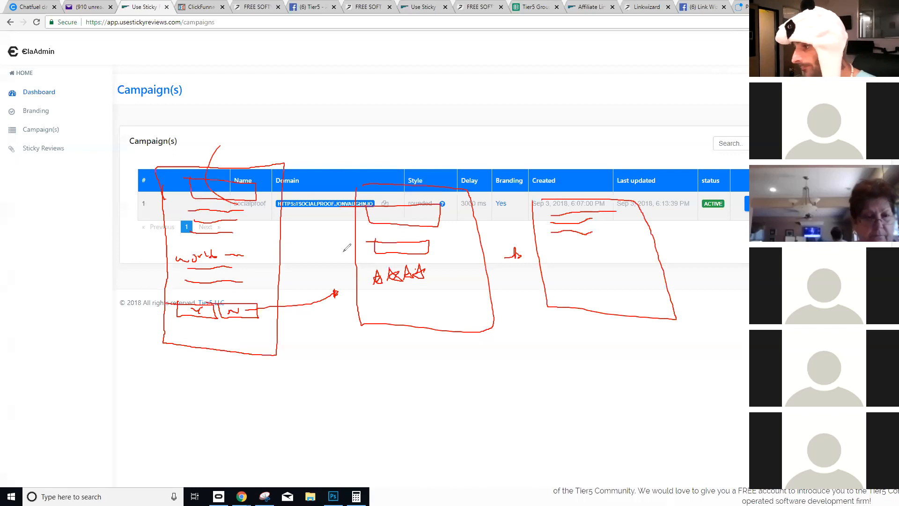
pyautogui.moveTo(184, 318)
pyautogui.mouseDown()
pyautogui.moveTo(187, 367)
pyautogui.moveTo(217, 405)
pyautogui.moveTo(225, 393)
pyautogui.moveTo(261, 462)
pyautogui.moveTo(337, 469)
pyautogui.moveTo(323, 374)
pyautogui.mouseUp()
# - Sketch a lower page with a checkbox, a line beneath it, letters and a tick mark
pyautogui.moveTo(245, 374)
pyautogui.mouseDown()
pyautogui.moveTo(323, 374)
pyautogui.moveTo(261, 398)
pyautogui.moveTo(309, 394)
pyautogui.moveTo(283, 393)
pyautogui.moveTo(268, 415)
pyautogui.moveTo(287, 421)
pyautogui.moveTo(312, 407)
pyautogui.moveTo(274, 410)
pyautogui.moveTo(274, 434)
pyautogui.moveTo(294, 429)
pyautogui.moveTo(305, 437)
pyautogui.mouseUp()
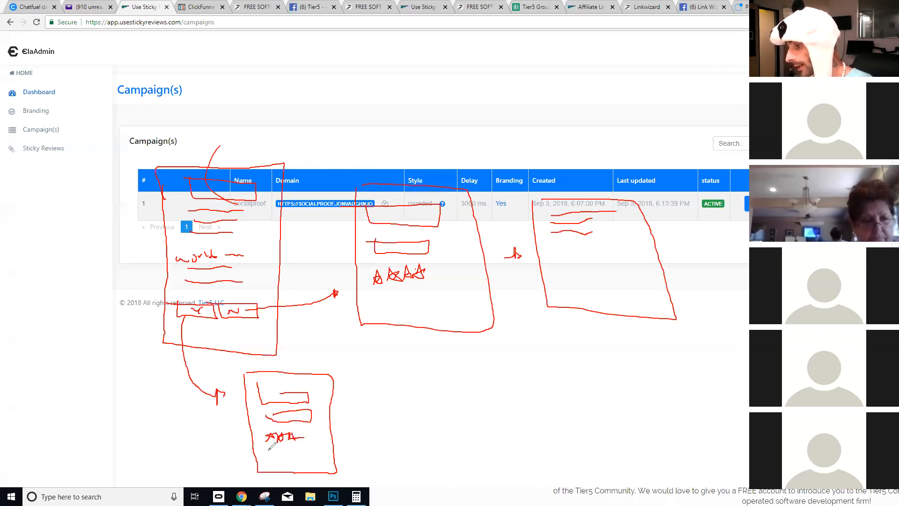
pyautogui.moveTo(266, 448); pyautogui.dragTo(306, 447)
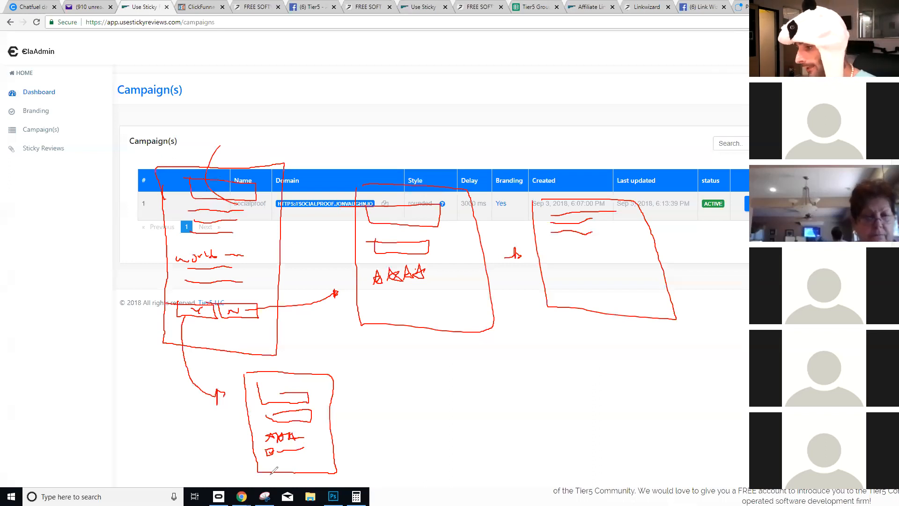
pyautogui.moveTo(268, 462)
pyautogui.mouseDown()
pyautogui.moveTo(321, 463)
pyautogui.moveTo(311, 460)
pyautogui.moveTo(361, 438)
pyautogui.moveTo(370, 418)
pyautogui.moveTo(369, 436)
pyautogui.moveTo(393, 450)
pyautogui.moveTo(392, 418)
pyautogui.moveTo(379, 432)
pyautogui.mouseUp()
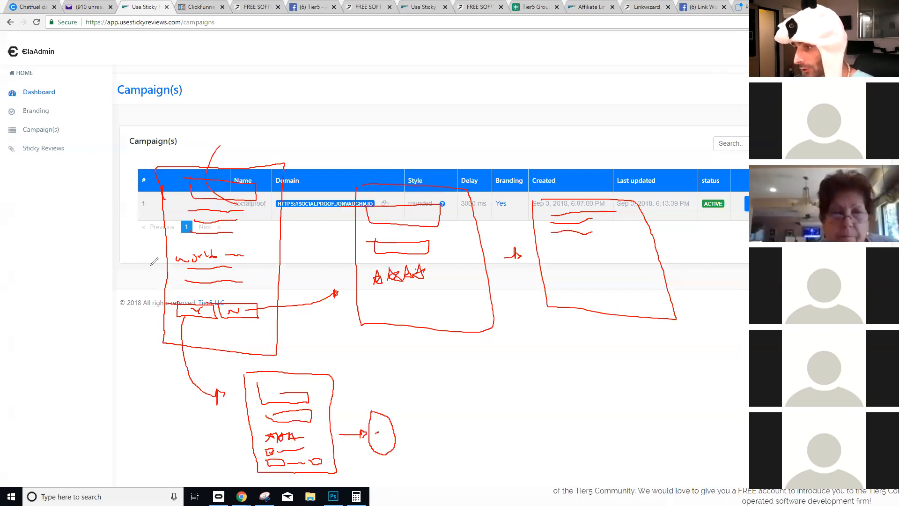
pyautogui.moveTo(186, 325); pyautogui.dragTo(200, 327)
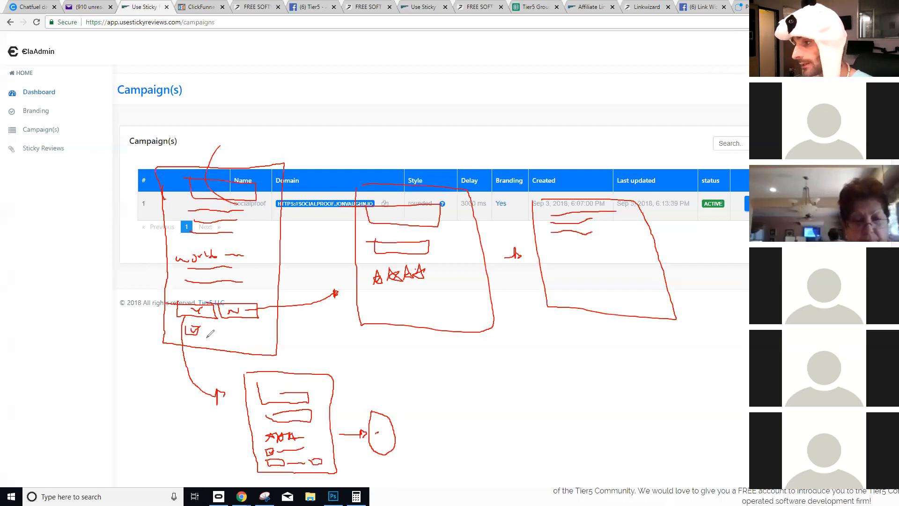
pyautogui.moveTo(218, 333)
pyautogui.mouseDown()
pyautogui.moveTo(232, 328)
pyautogui.moveTo(239, 348)
pyautogui.moveTo(258, 348)
pyautogui.moveTo(208, 346)
pyautogui.mouseUp()
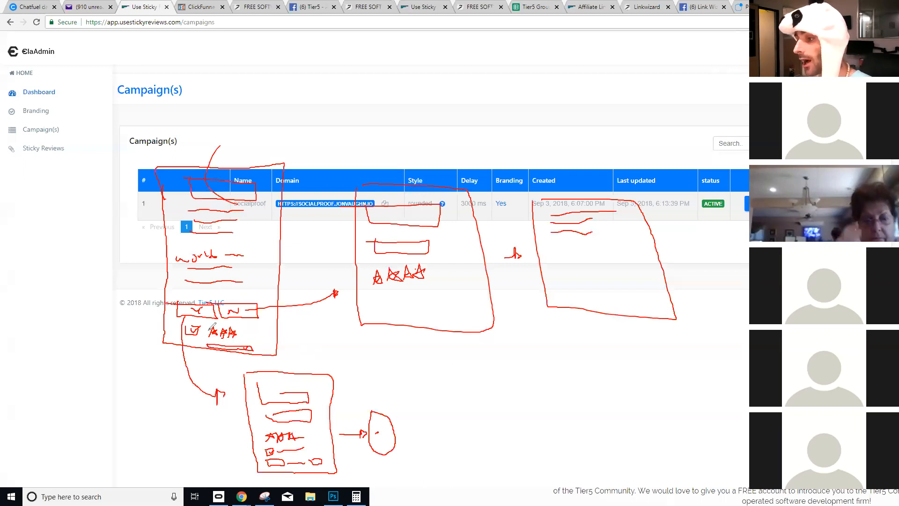
pyautogui.moveTo(193, 308); pyautogui.dragTo(203, 306)
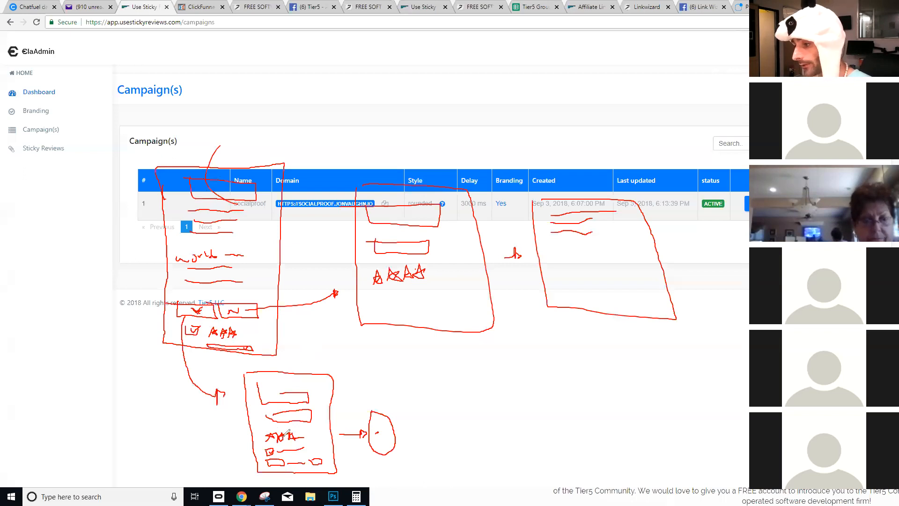
pyautogui.moveTo(300, 440); pyautogui.dragTo(311, 432)
pyautogui.moveTo(243, 334); pyautogui.dragTo(252, 332)
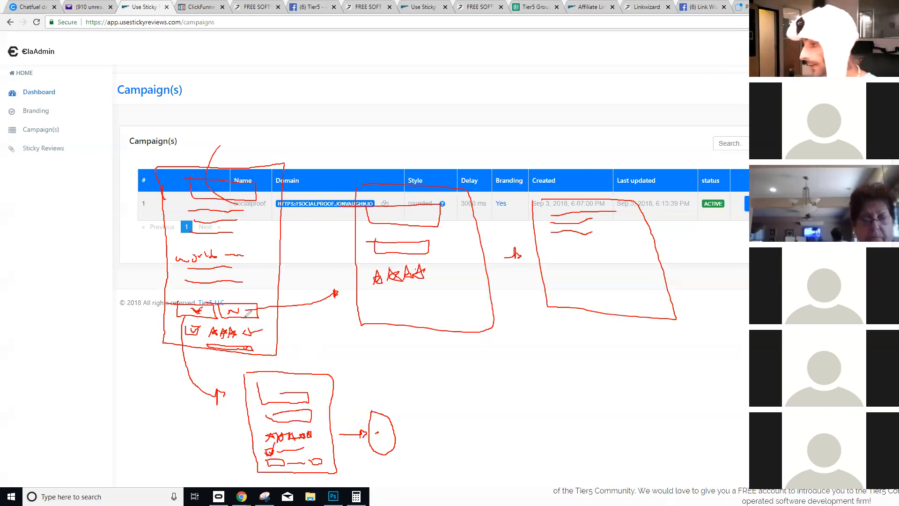
# - Draw an arrow to a new box with stacked blocks, then an arrow toward the Sticky Reviews sidebar link
pyautogui.moveTo(397, 436); pyautogui.dragTo(445, 429)
pyautogui.moveTo(454, 392); pyautogui.dragTo(543, 473)
pyautogui.moveTo(524, 393); pyautogui.dragTo(542, 472)
pyautogui.moveTo(462, 390); pyautogui.dragTo(525, 392)
pyautogui.moveTo(476, 408)
pyautogui.mouseDown()
pyautogui.moveTo(506, 407)
pyautogui.moveTo(484, 412)
pyautogui.mouseUp()
pyautogui.moveTo(482, 422)
pyautogui.mouseDown()
pyautogui.moveTo(485, 437)
pyautogui.moveTo(502, 426)
pyautogui.moveTo(489, 424)
pyautogui.moveTo(497, 433)
pyautogui.moveTo(485, 455)
pyautogui.moveTo(510, 450)
pyautogui.moveTo(495, 445)
pyautogui.mouseUp()
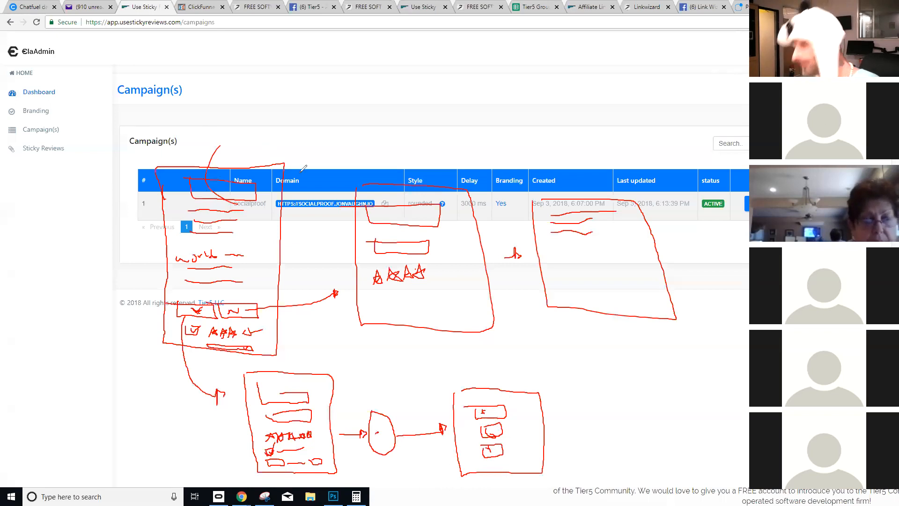
pyautogui.moveTo(82, 136)
pyautogui.mouseDown()
pyautogui.moveTo(76, 147)
pyautogui.moveTo(82, 136)
pyautogui.moveTo(140, 114)
pyautogui.mouseUp()
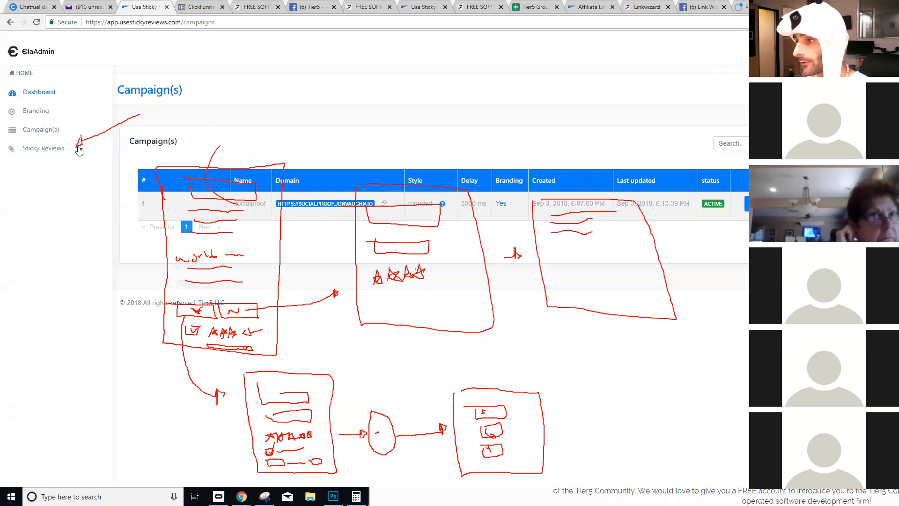
# - Show the Sticky Review(s) list and sketch a labelled outline above the reviews table
pyautogui.click(51, 149)
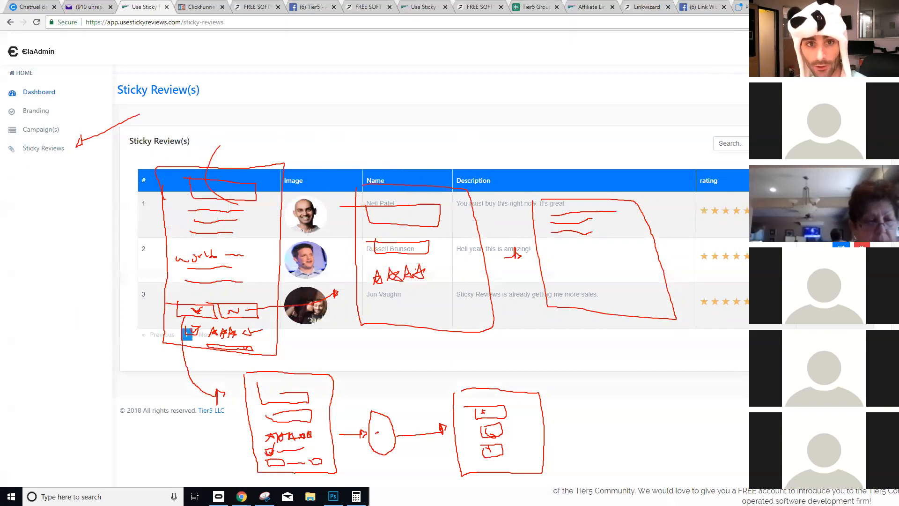
pyautogui.moveTo(139, 167); pyautogui.dragTo(269, 145)
pyautogui.moveTo(177, 154)
pyautogui.mouseDown()
pyautogui.moveTo(171, 164)
pyautogui.moveTo(215, 150)
pyautogui.mouseUp()
pyautogui.moveTo(205, 164); pyautogui.dragTo(247, 165)
pyautogui.moveTo(320, 141); pyautogui.dragTo(321, 179)
pyautogui.moveTo(307, 138)
pyautogui.mouseDown()
pyautogui.moveTo(424, 135)
pyautogui.moveTo(434, 160)
pyautogui.mouseUp()
pyautogui.moveTo(350, 163)
pyautogui.mouseDown()
pyautogui.moveTo(352, 149)
pyautogui.moveTo(360, 160)
pyautogui.moveTo(370, 140)
pyautogui.moveTo(370, 162)
pyautogui.mouseUp()
pyautogui.moveTo(381, 141)
pyautogui.mouseDown()
pyautogui.moveTo(382, 162)
pyautogui.moveTo(393, 149)
pyautogui.moveTo(394, 156)
pyautogui.mouseUp()
# - Draw boxes and arrows from the oval to the table and Image column, then clear all annotations
pyautogui.moveTo(487, 169)
pyautogui.mouseDown()
pyautogui.moveTo(560, 125)
pyautogui.moveTo(631, 169)
pyautogui.mouseUp()
pyautogui.moveTo(510, 155)
pyautogui.mouseDown()
pyautogui.moveTo(546, 146)
pyautogui.moveTo(543, 154)
pyautogui.mouseUp()
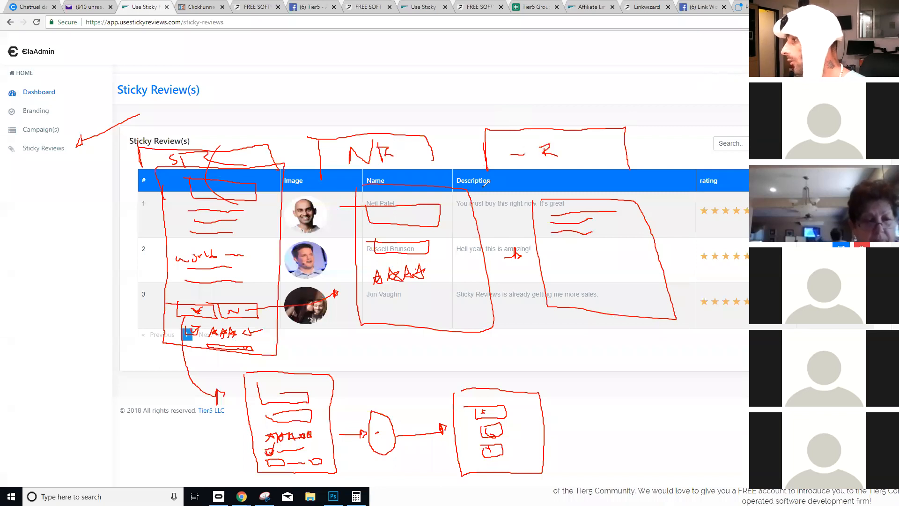
pyautogui.moveTo(488, 173)
pyautogui.mouseDown()
pyautogui.moveTo(495, 165)
pyautogui.moveTo(495, 173)
pyautogui.mouseUp()
pyautogui.moveTo(487, 221); pyautogui.dragTo(520, 178)
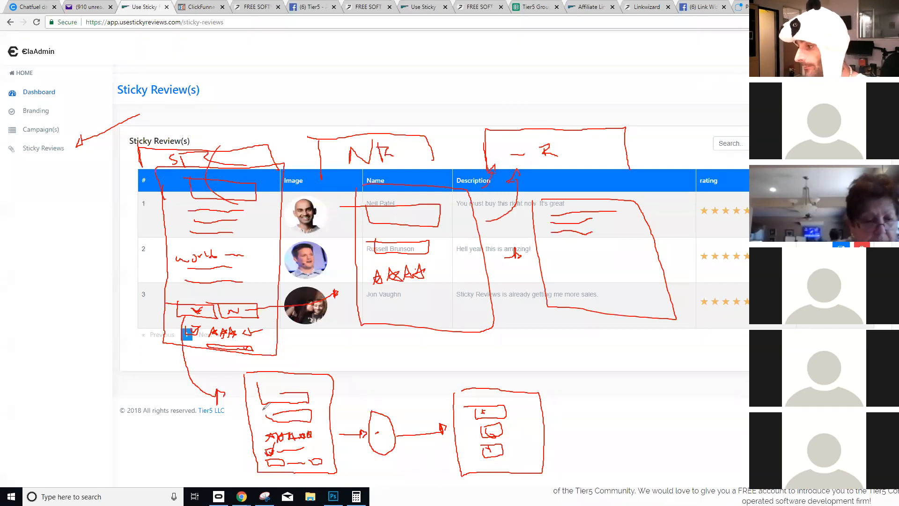
pyautogui.moveTo(388, 418)
pyautogui.mouseDown()
pyautogui.moveTo(358, 287)
pyautogui.moveTo(279, 136)
pyautogui.mouseUp()
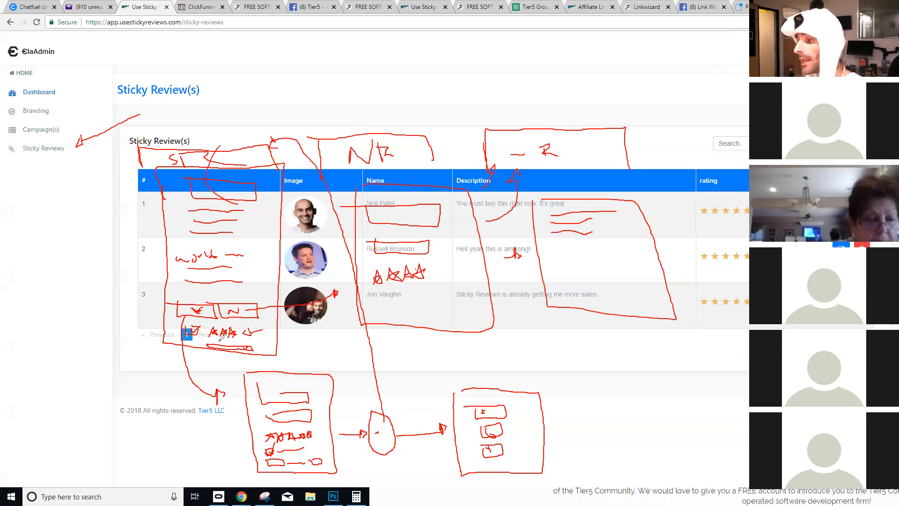
pyautogui.moveTo(248, 330)
pyautogui.mouseDown()
pyautogui.moveTo(253, 320)
pyautogui.moveTo(260, 334)
pyautogui.mouseUp()
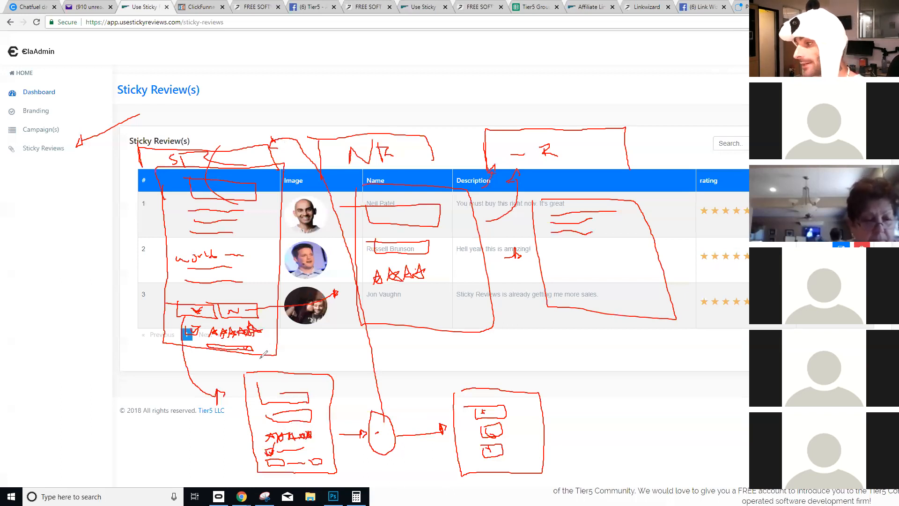
pyautogui.moveTo(264, 319); pyautogui.dragTo(269, 325)
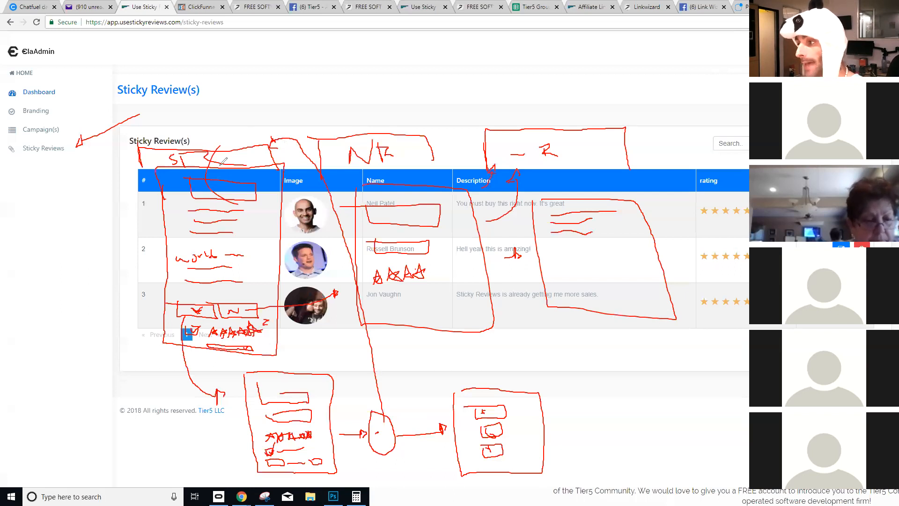
pyautogui.moveTo(388, 417)
pyautogui.mouseDown()
pyautogui.moveTo(356, 358)
pyautogui.moveTo(329, 158)
pyautogui.moveTo(332, 173)
pyautogui.mouseUp()
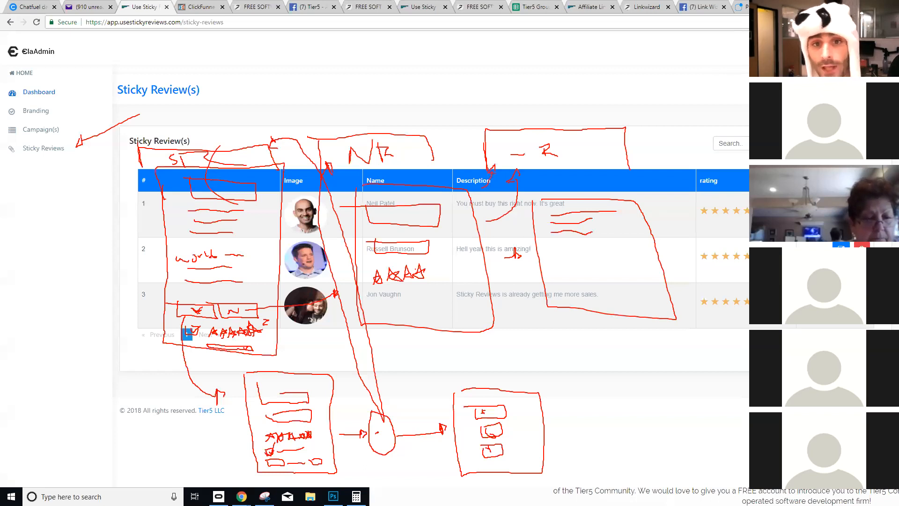
pyautogui.press('e')
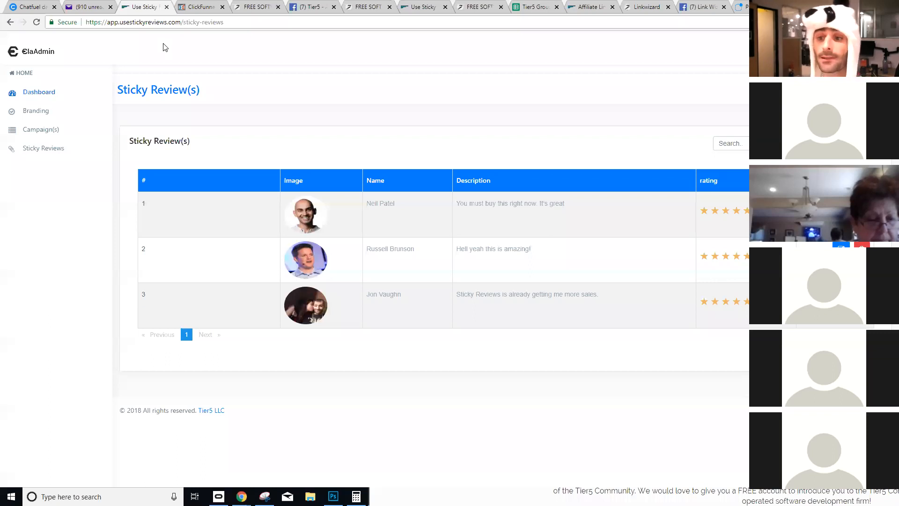
# - Look through the Social Proof and Link Wizard tabs, then show the Sticky Reviews Campaign(s) page
pyautogui.click(372, 6)
pyautogui.click(462, 6)
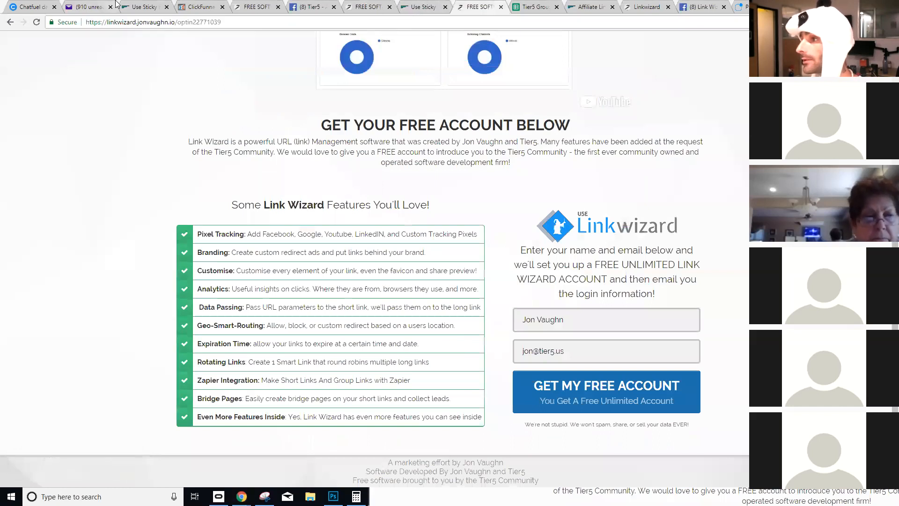
pyautogui.click(143, 7)
pyautogui.click(49, 133)
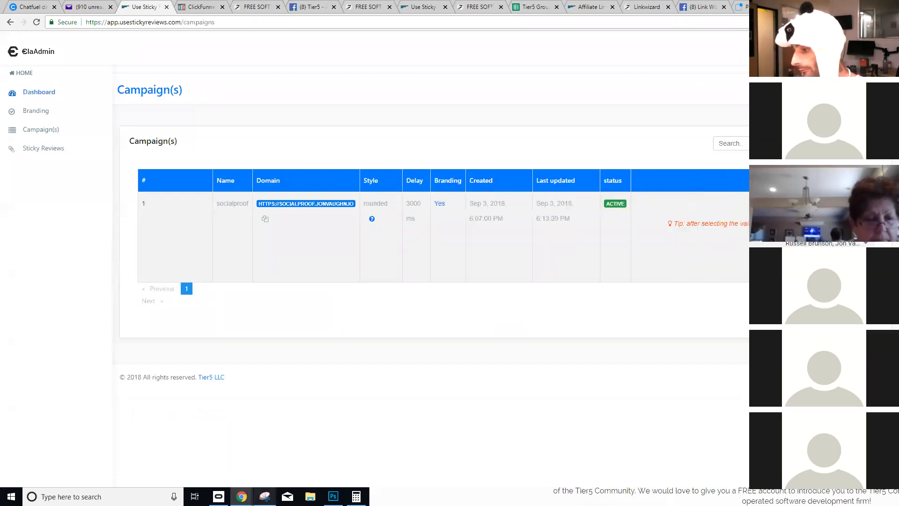
# - Reload the Social Proof optin page window with F5, then return to the campaigns window
pyautogui.moveTo(242, 496)
pyautogui.click(351, 455)
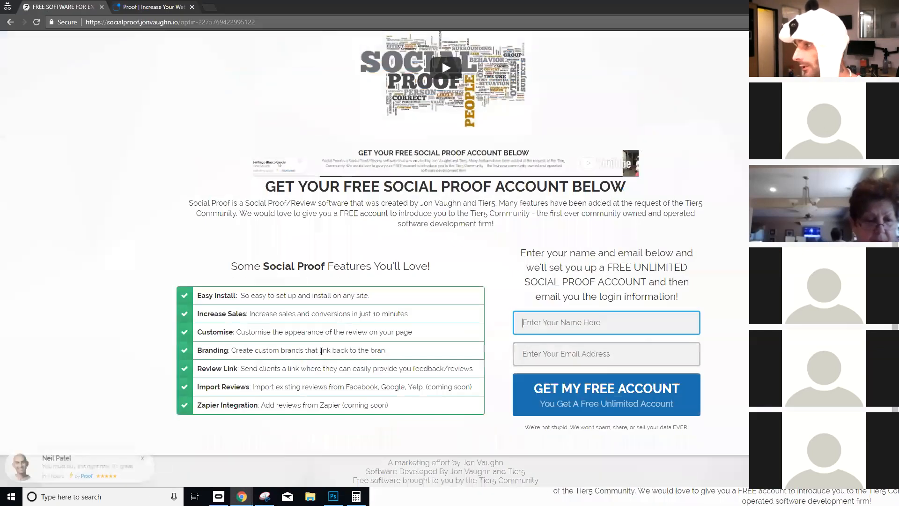
pyautogui.press('F5')
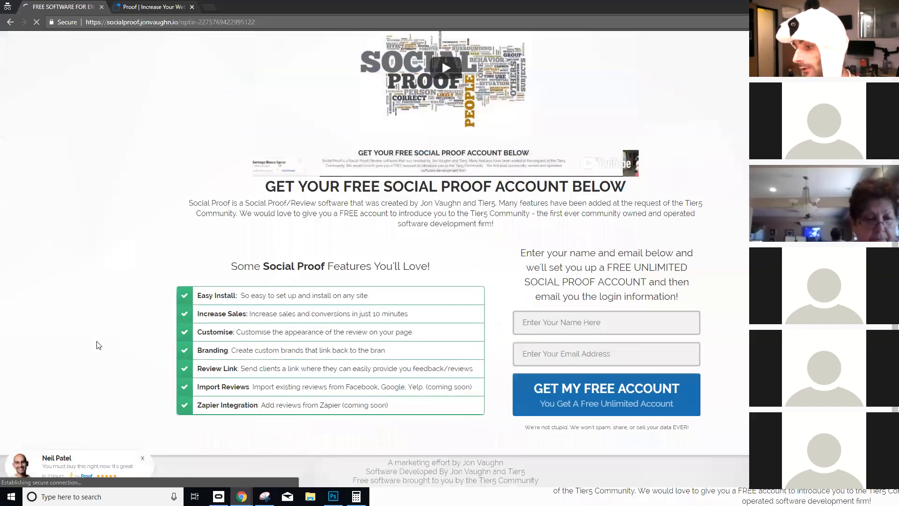
pyautogui.hotkey('alt', 'Tab')
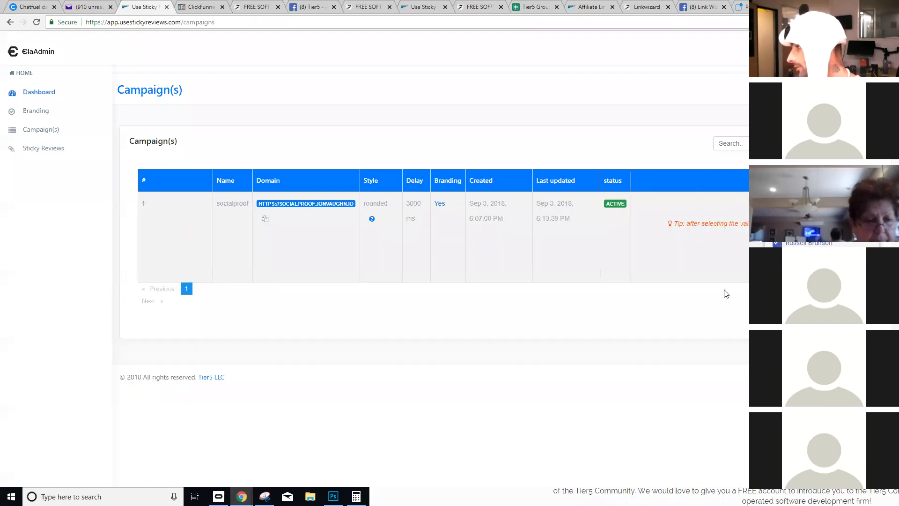
# - Bring the incognito optin-page window forward and reload it to replay the review popups
pyautogui.hotkey('alt', 'Tab')
pyautogui.press('F5')
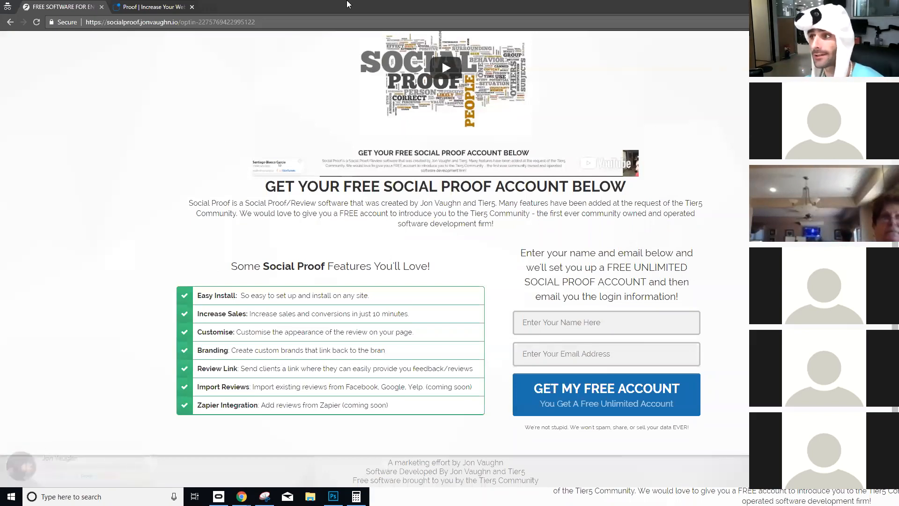
# - Move the optin window aside and bring up the login-information email in Yahoo Mail
pyautogui.moveTo(345, 7); pyautogui.dragTo(365, 254)
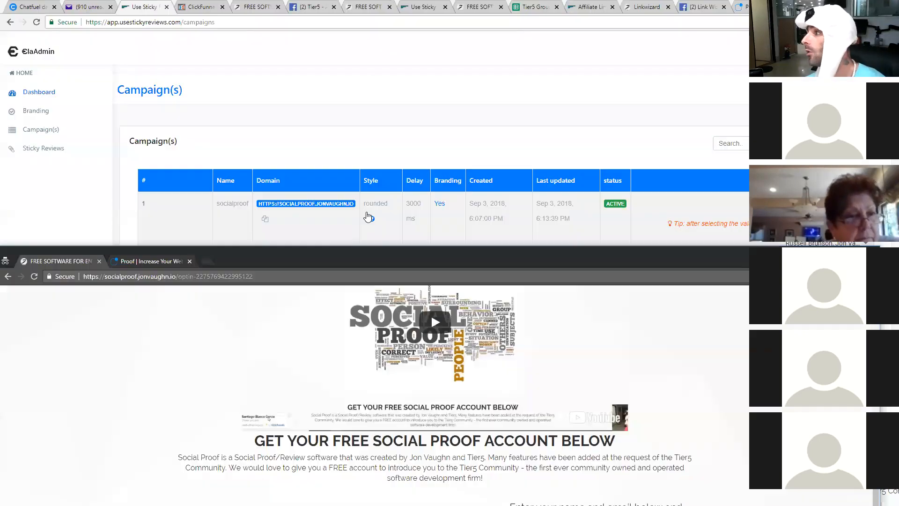
pyautogui.click(532, 6)
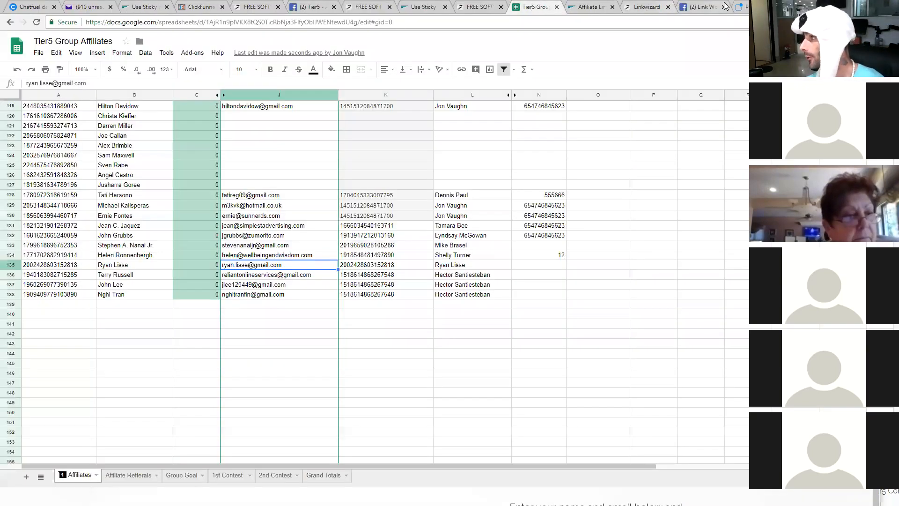
pyautogui.click(740, 7)
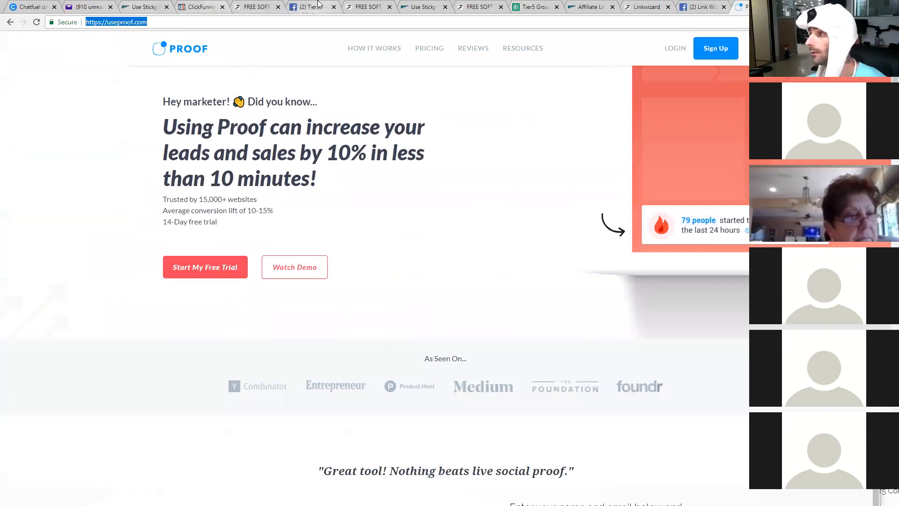
pyautogui.click(87, 7)
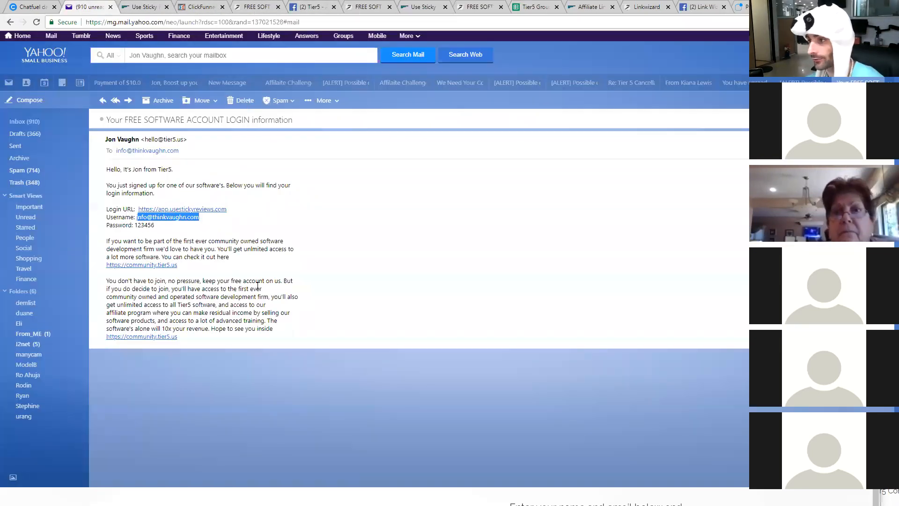
pyautogui.click(162, 248)
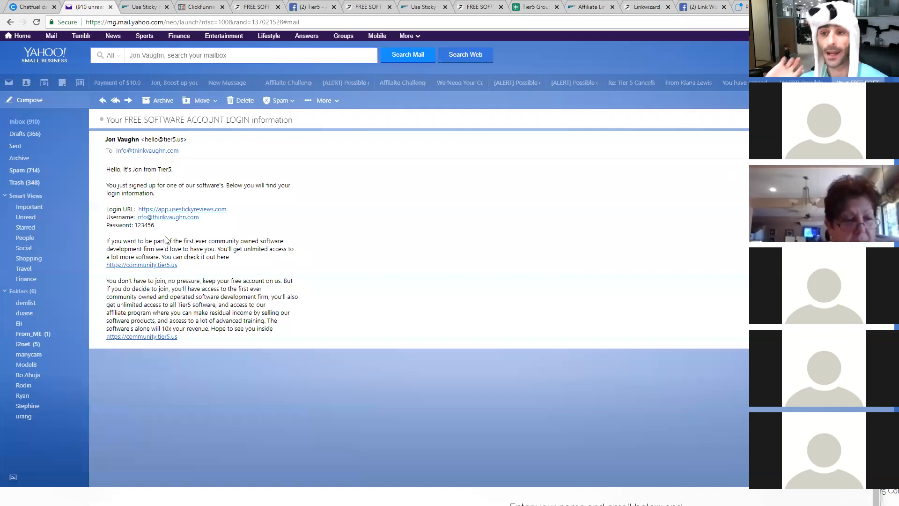
# - Put the optin page window away and return to the Sticky Reviews campaigns tab
pyautogui.hotkey('alt', 'Tab')
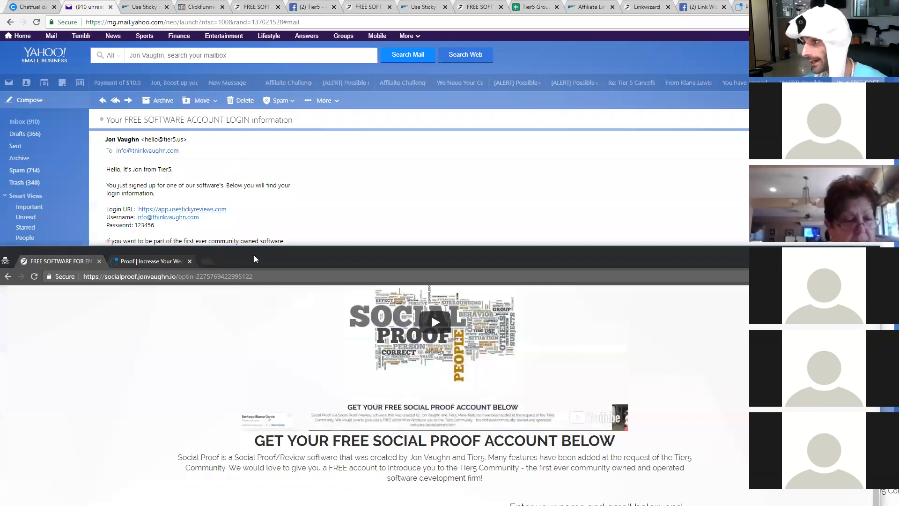
pyautogui.moveTo(262, 240); pyautogui.dragTo(255, 1)
pyautogui.hotkey('alt', 'Tab')
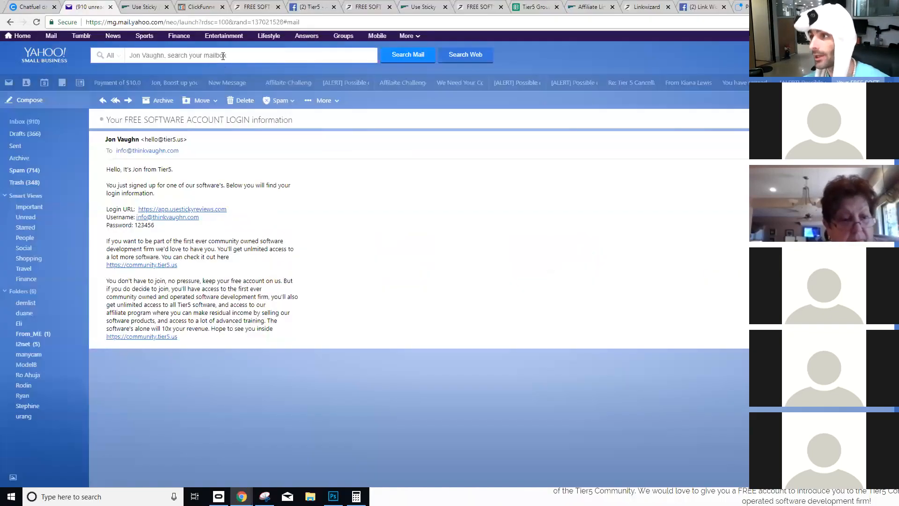
pyautogui.click(139, 6)
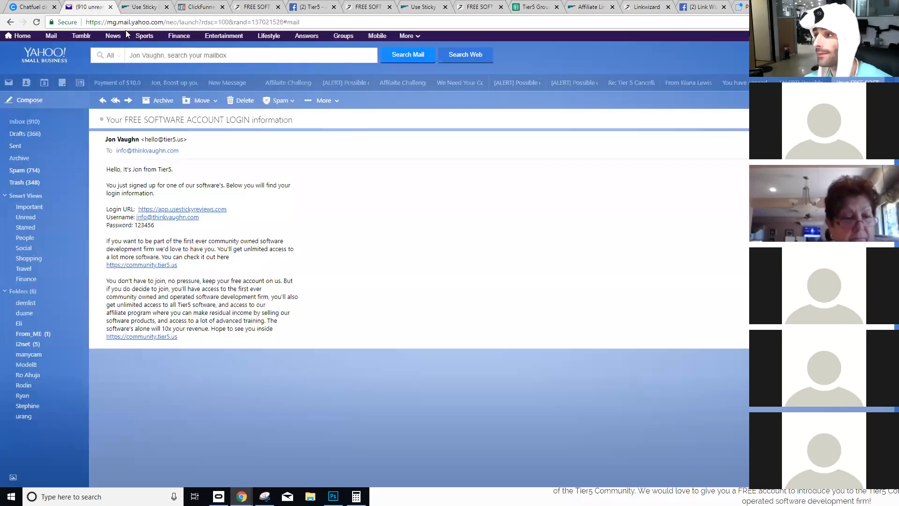
# - Show the 'Your FREE SOFTWARE ACCOUNT LOGIN information' email again
pyautogui.click(99, 7)
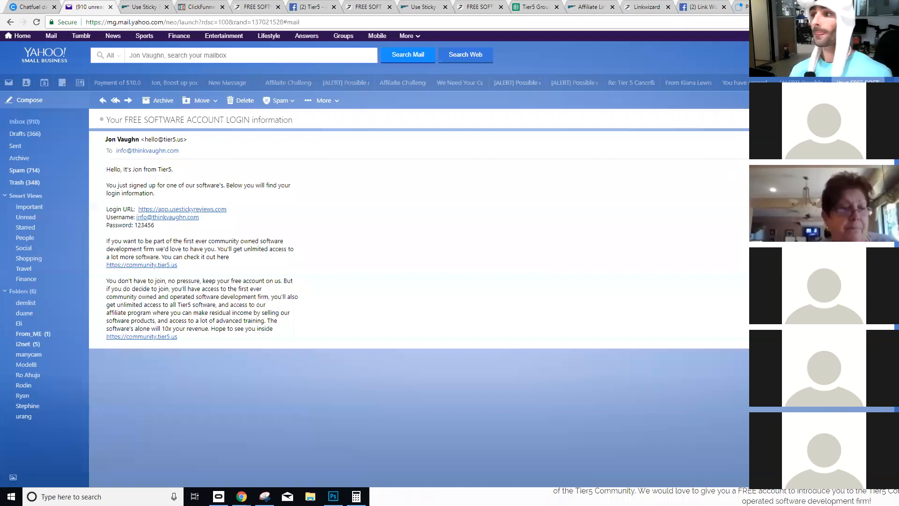
# - Switch to the Sticky Reviews tab and open its Dashboard page
pyautogui.click(148, 6)
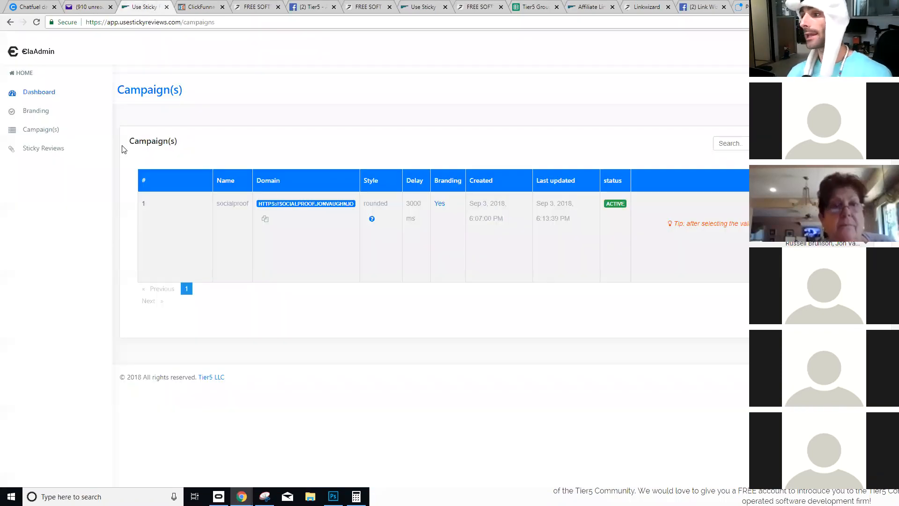
pyautogui.click(36, 93)
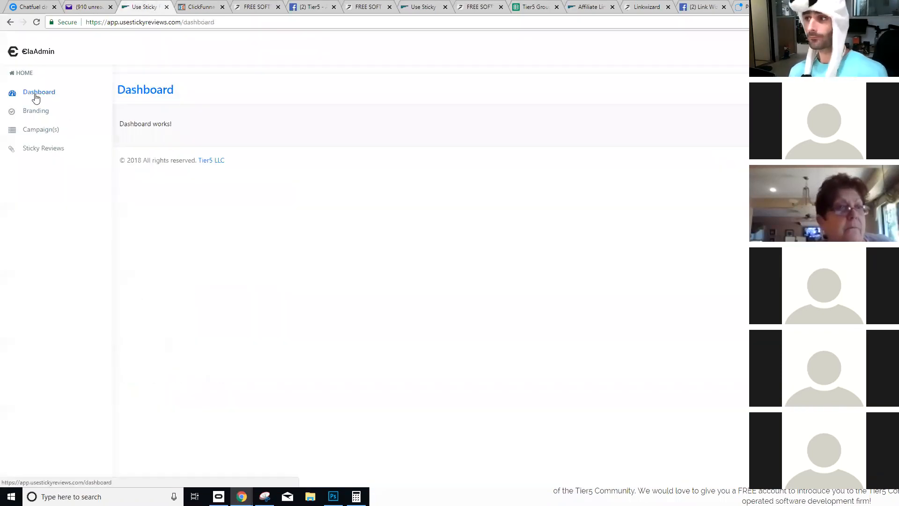